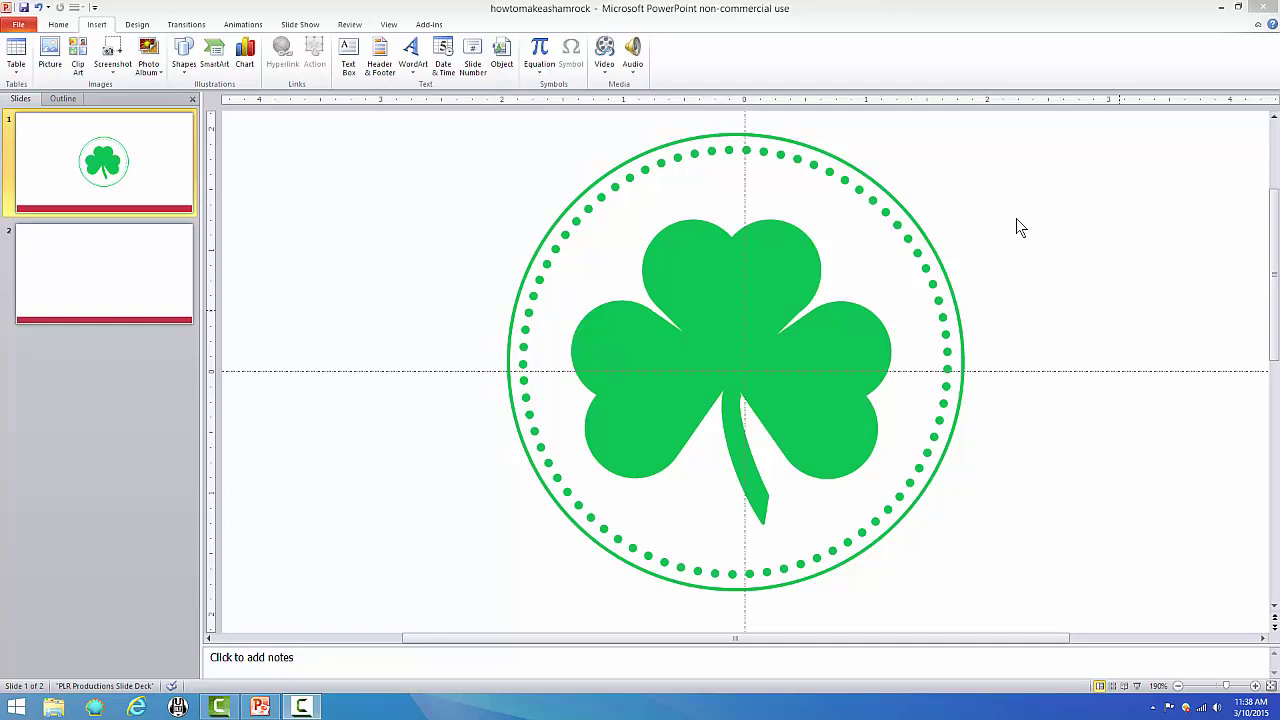
Draw a circle about 3.33" in diameter on the blank second slide and centre it on the guides
{"action": "left_click", "coordinate": [135, 260]}
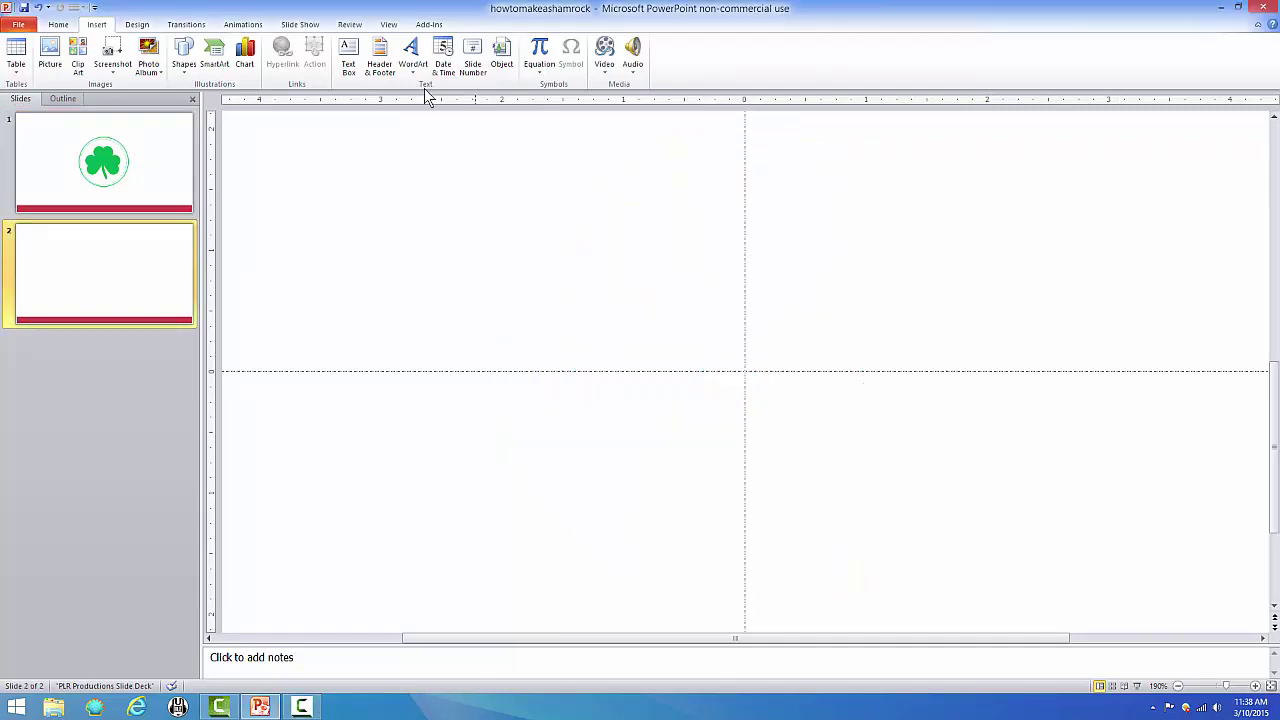
{"action": "left_click", "coordinate": [186, 66]}
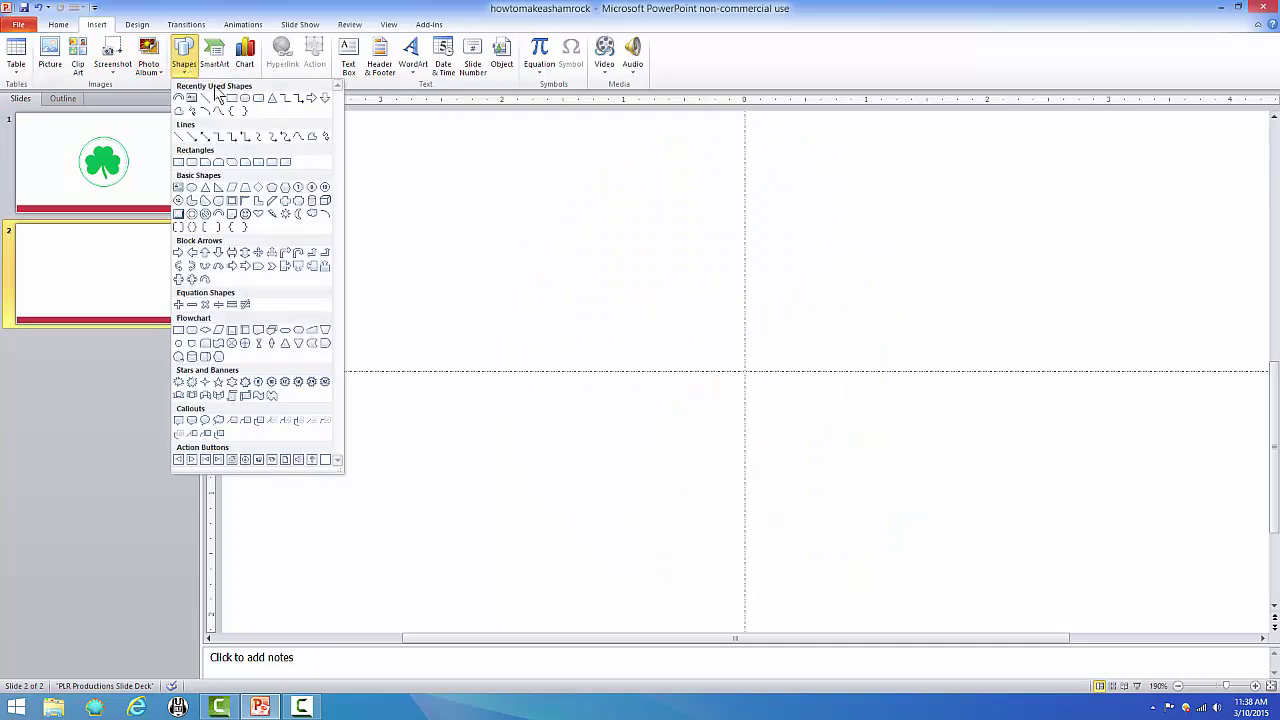
{"action": "left_click", "coordinate": [246, 93]}
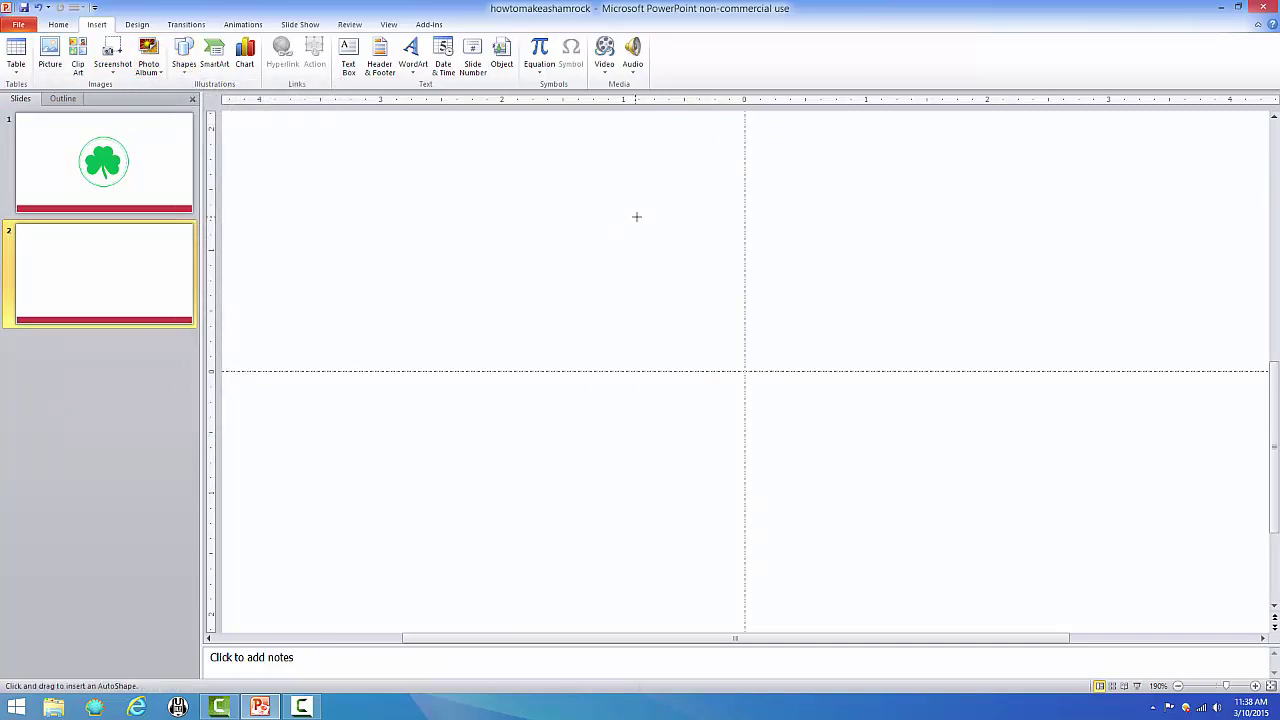
{"action": "left_click_drag", "start_coordinate": [582, 168], "coordinate": [988, 545]}
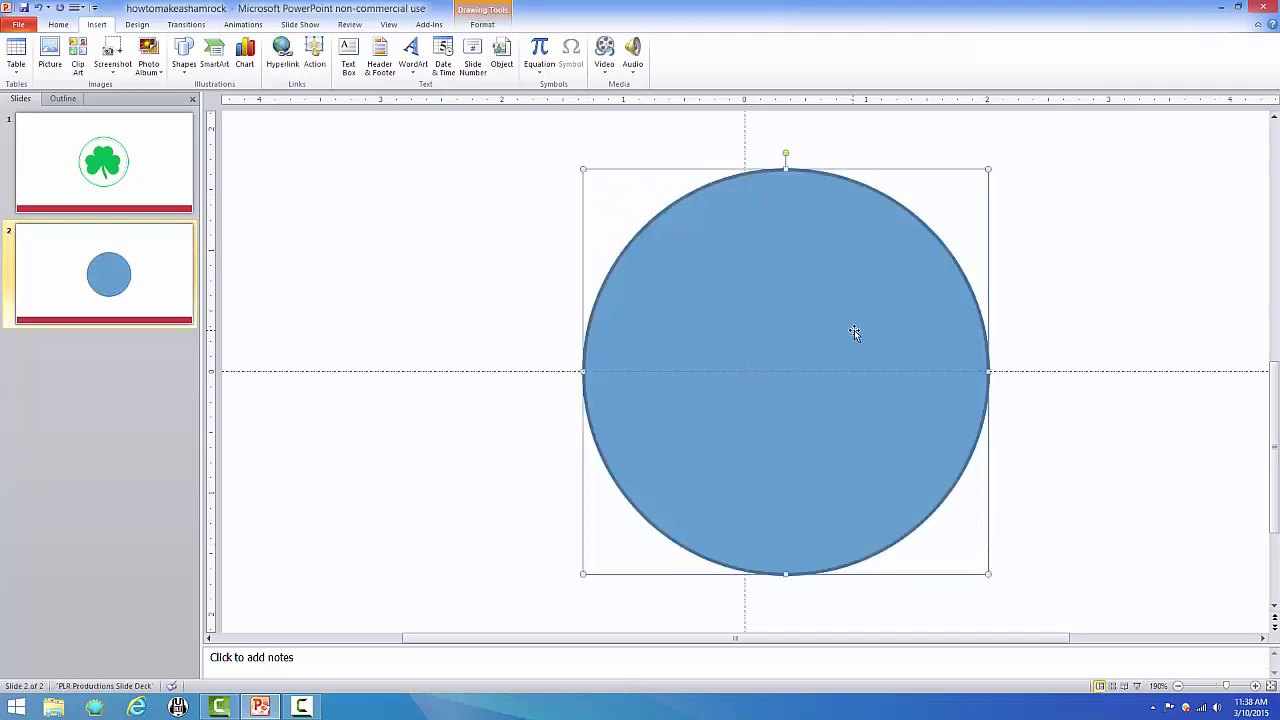
{"action": "left_click_drag", "start_coordinate": [854, 334], "coordinate": [812, 286]}
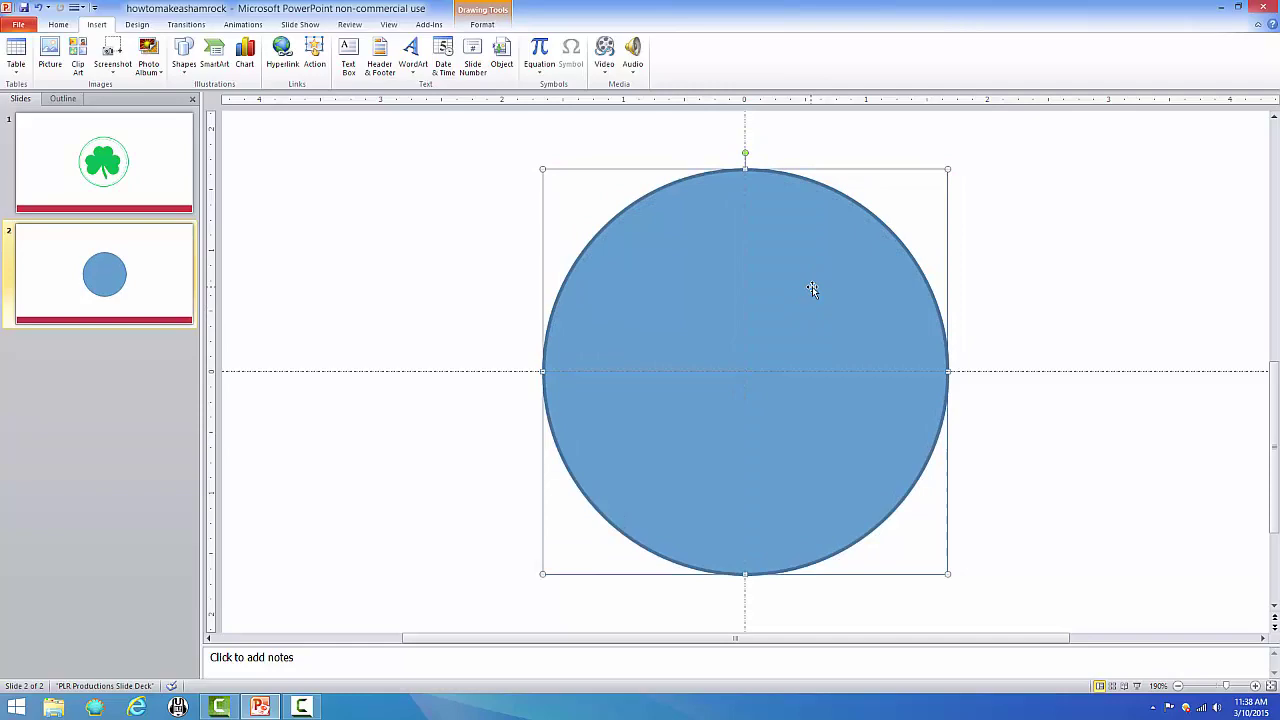
Set the circle's height and width to 3.75"
{"action": "right_click", "coordinate": [812, 286]}
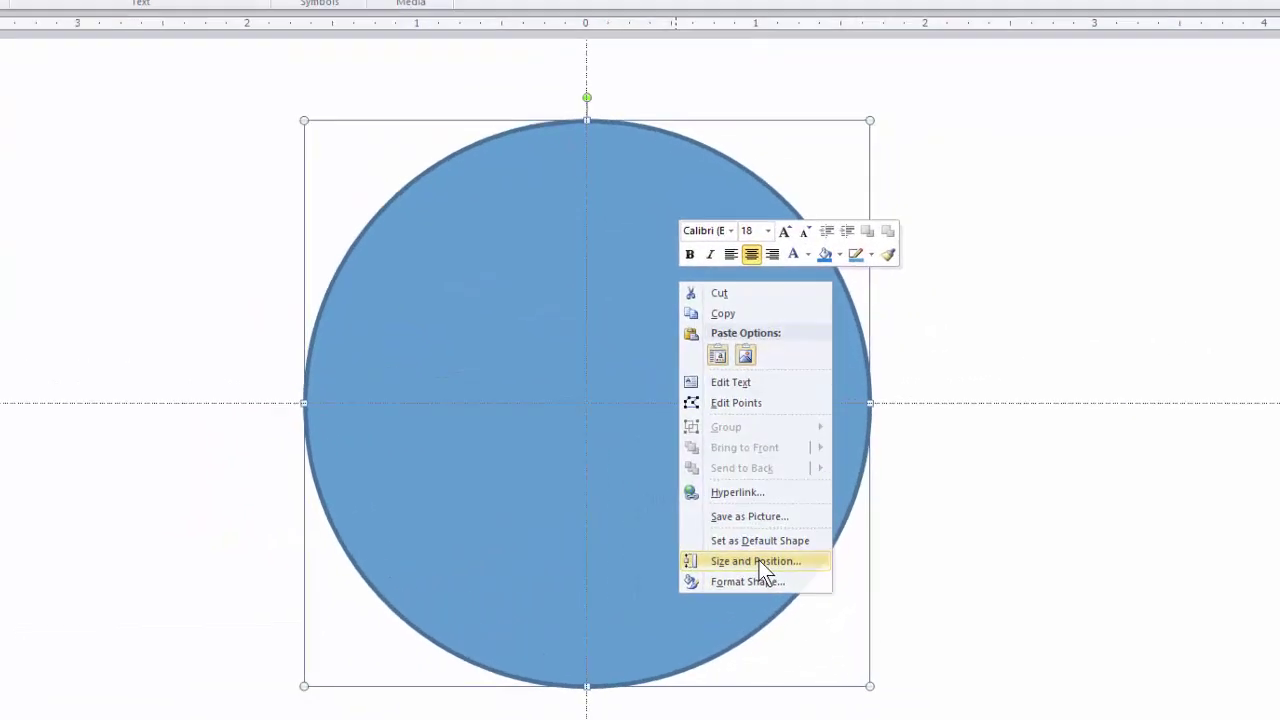
{"action": "left_click", "coordinate": [866, 485]}
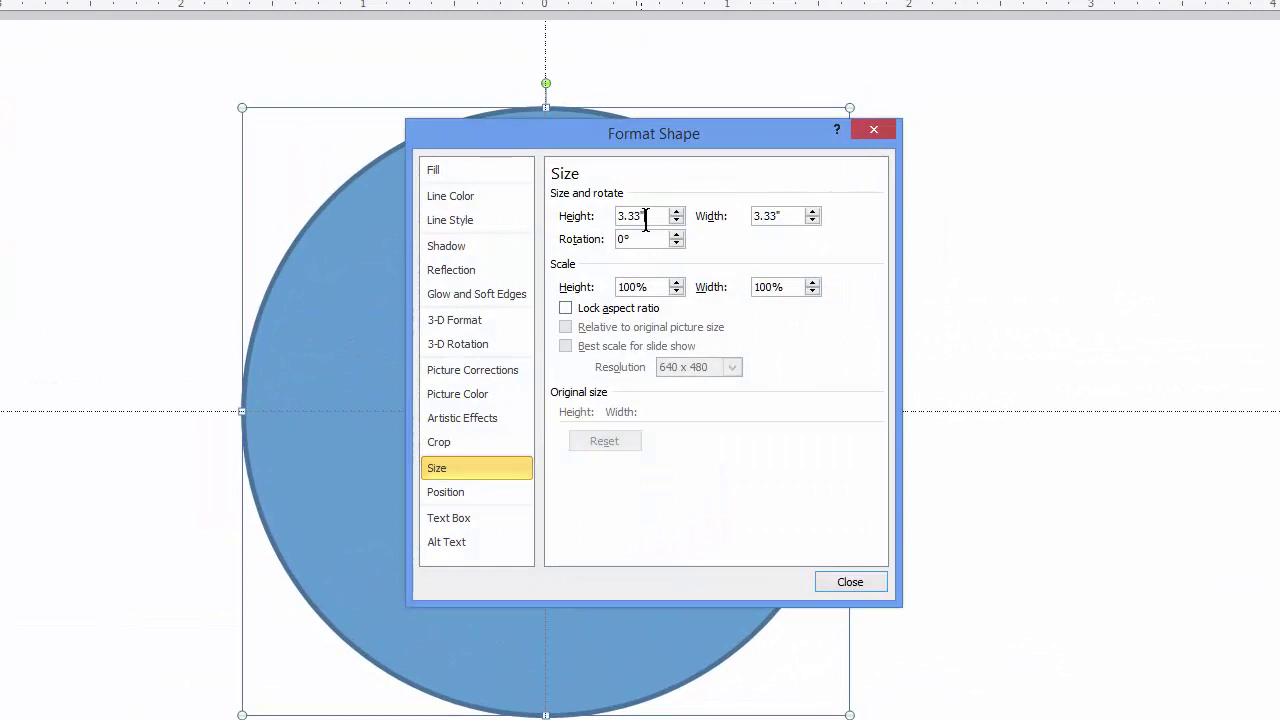
{"action": "left_click_drag", "start_coordinate": [651, 215], "coordinate": [607, 217]}
{"action": "type", "text": "3.75"}
{"action": "key", "text": "Tab"}
{"action": "type", "text": "3.75"}
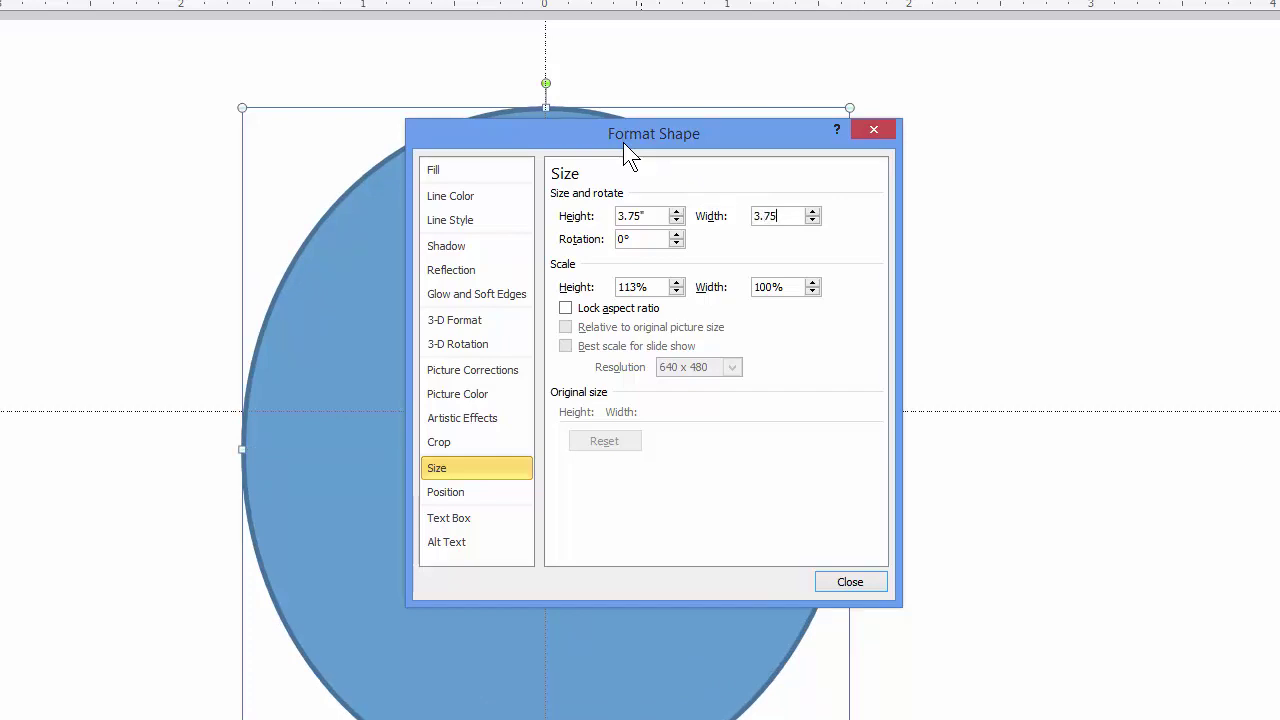
{"action": "key", "text": "Tab"}
Give the circle a solid white fill and a standard green outline
{"action": "left_click", "coordinate": [488, 174]}
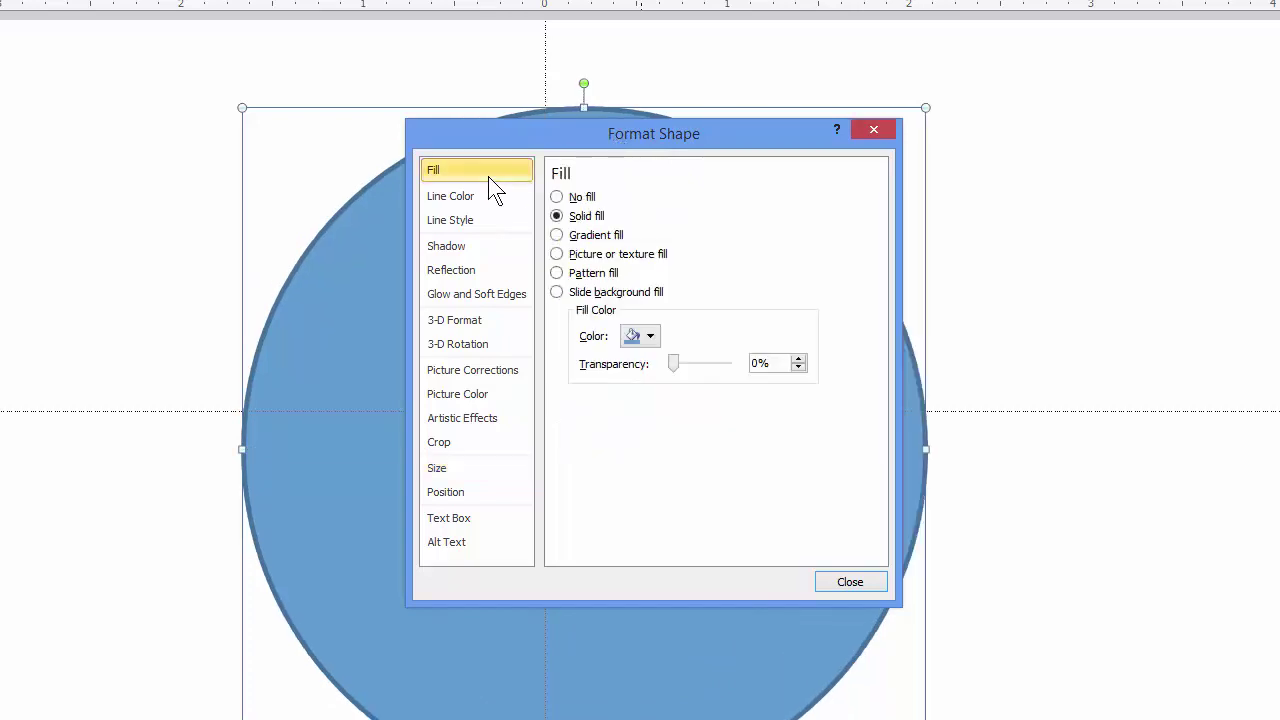
{"action": "left_click", "coordinate": [636, 338]}
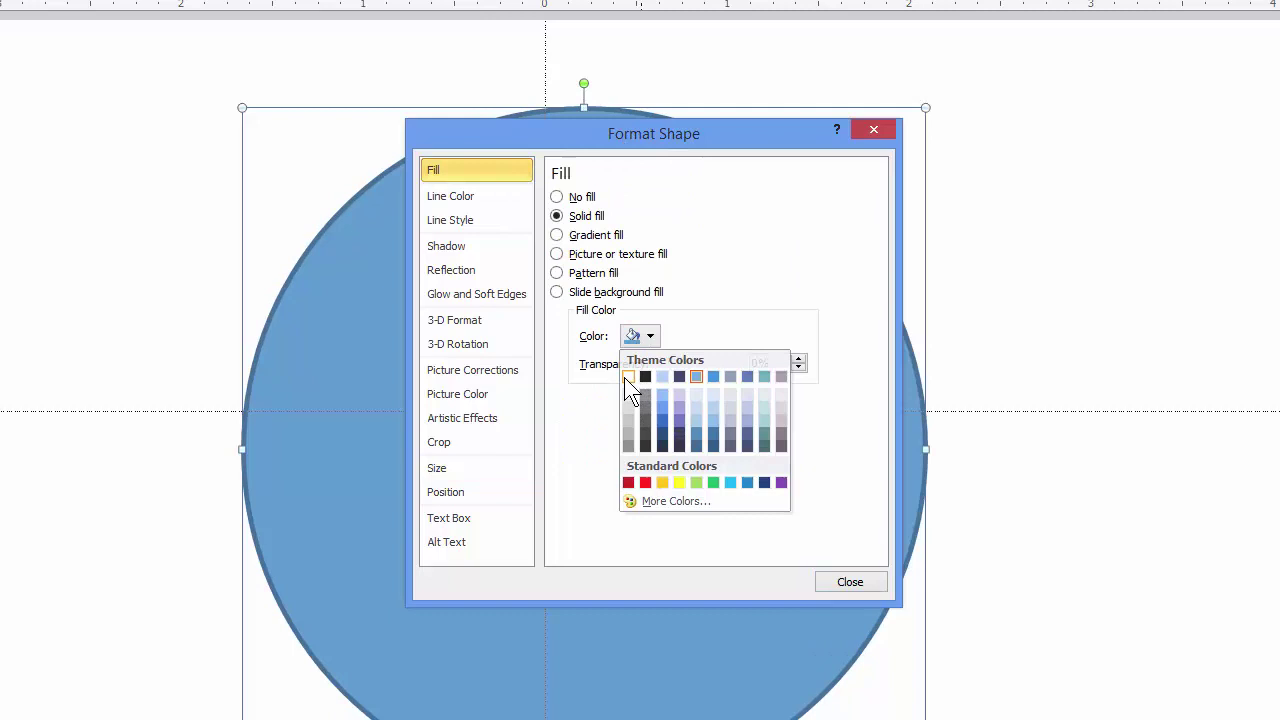
{"action": "left_click", "coordinate": [625, 378]}
{"action": "left_click", "coordinate": [460, 195]}
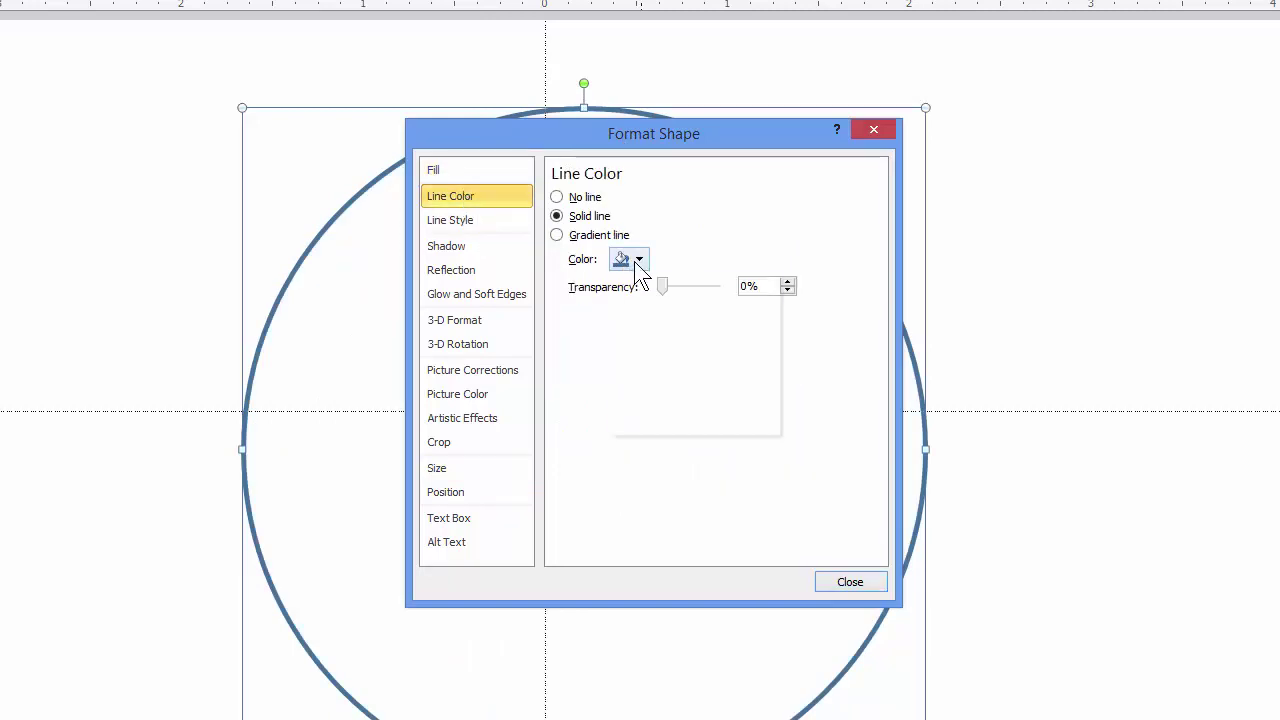
{"action": "left_click", "coordinate": [639, 262]}
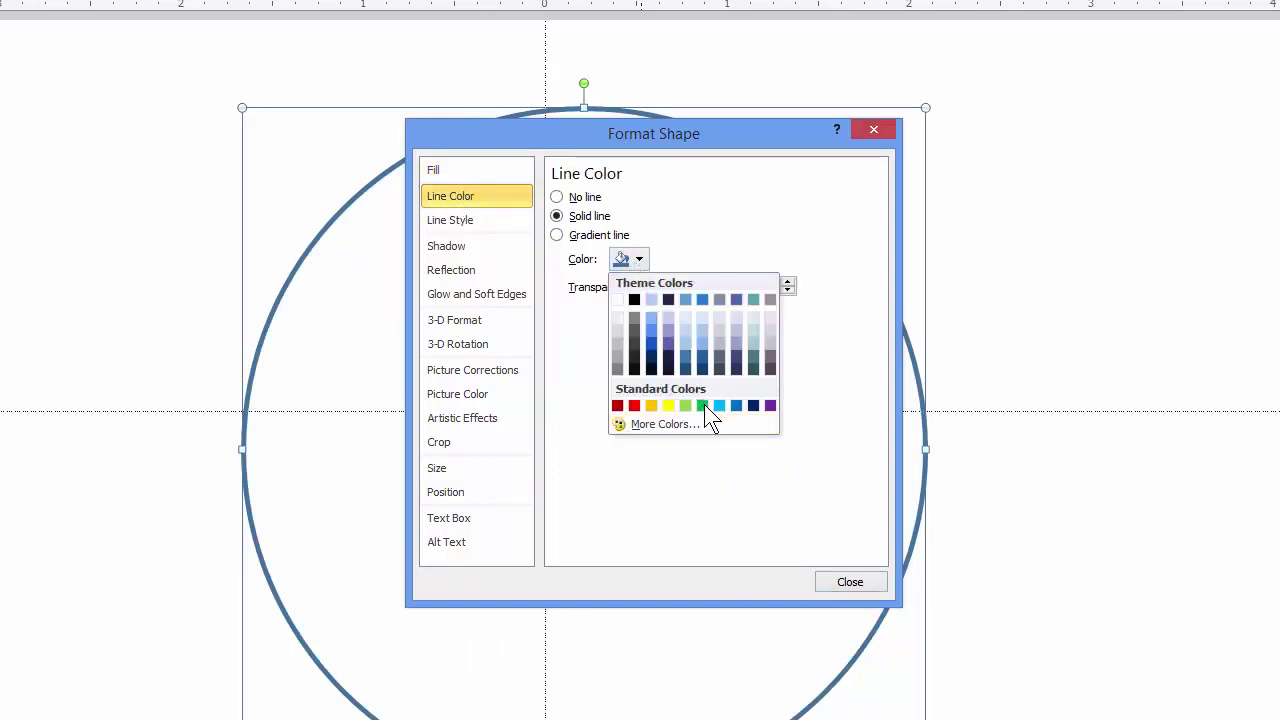
{"action": "left_click", "coordinate": [702, 404]}
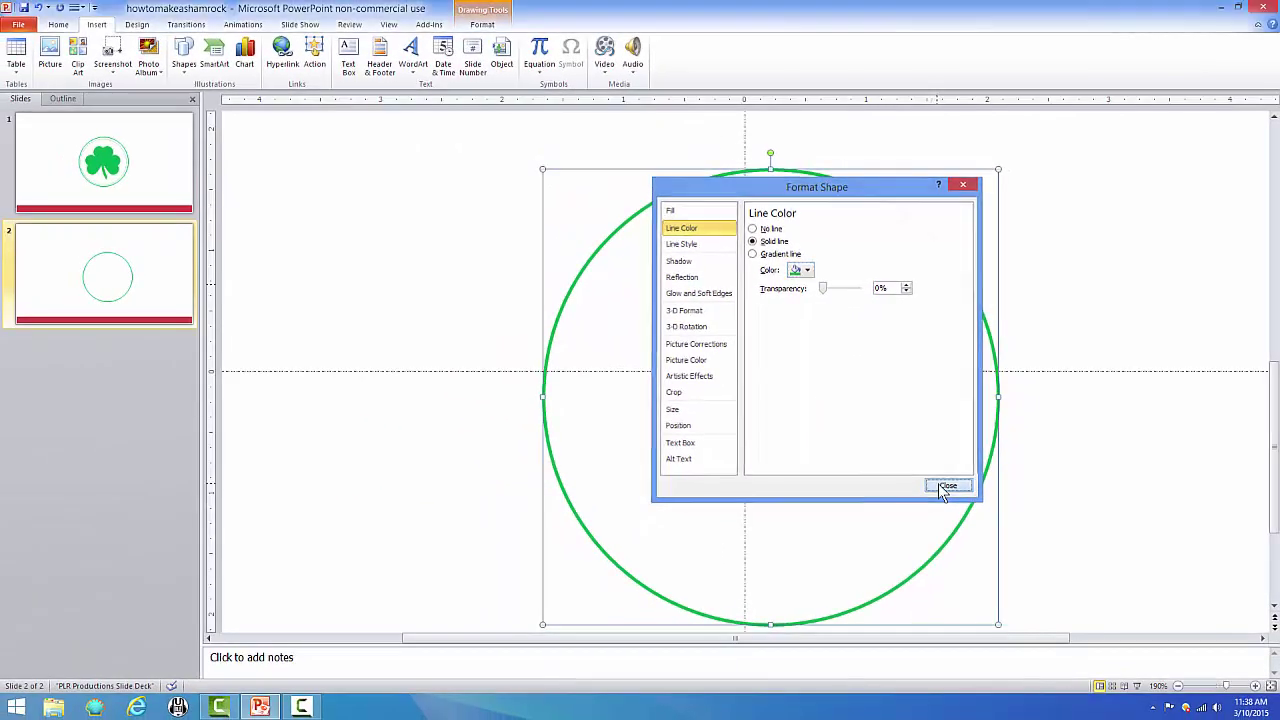
{"action": "left_click", "coordinate": [940, 488]}
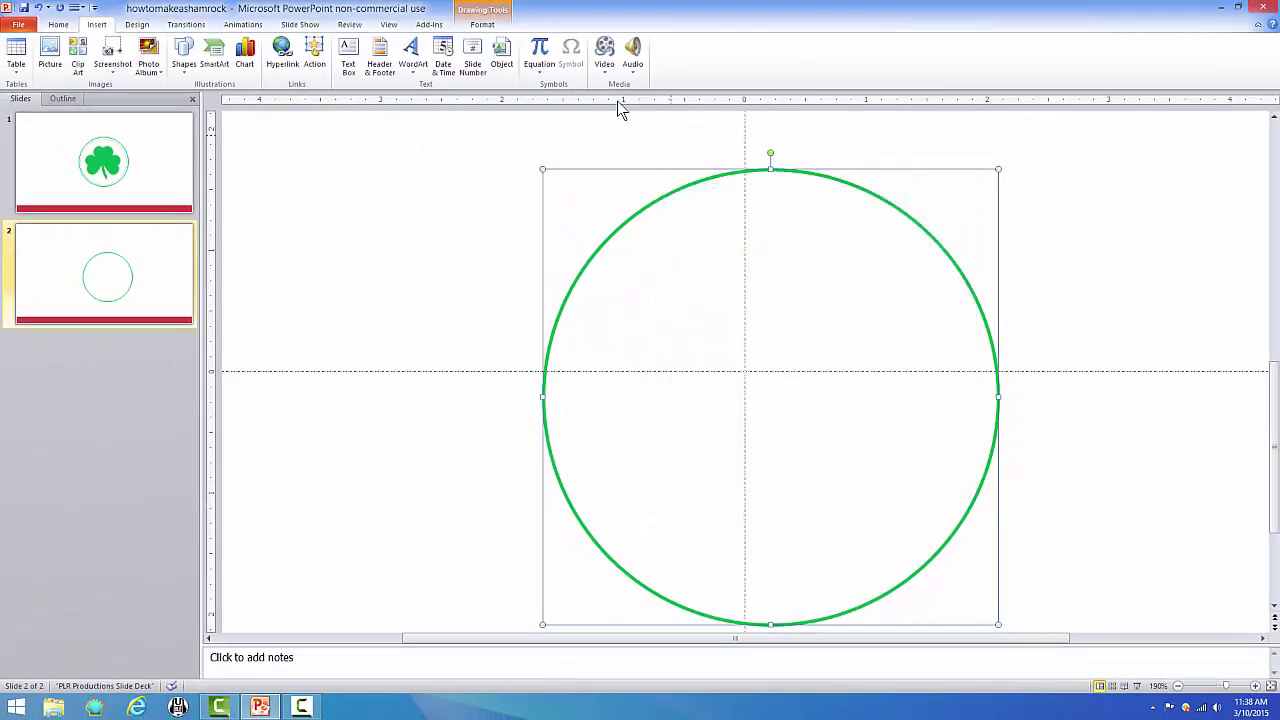
Align the green circle to the center and middle of the slide
{"action": "left_click", "coordinate": [483, 26]}
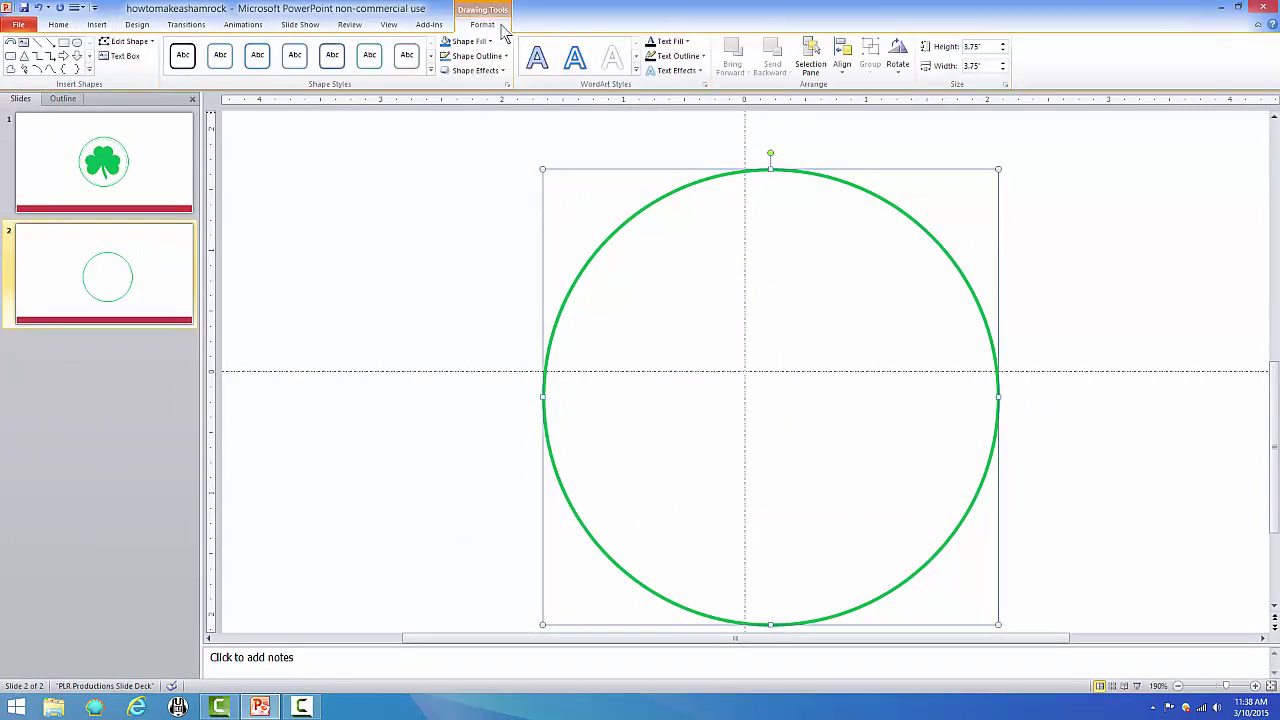
{"action": "left_click", "coordinate": [842, 56]}
{"action": "left_click", "coordinate": [873, 101]}
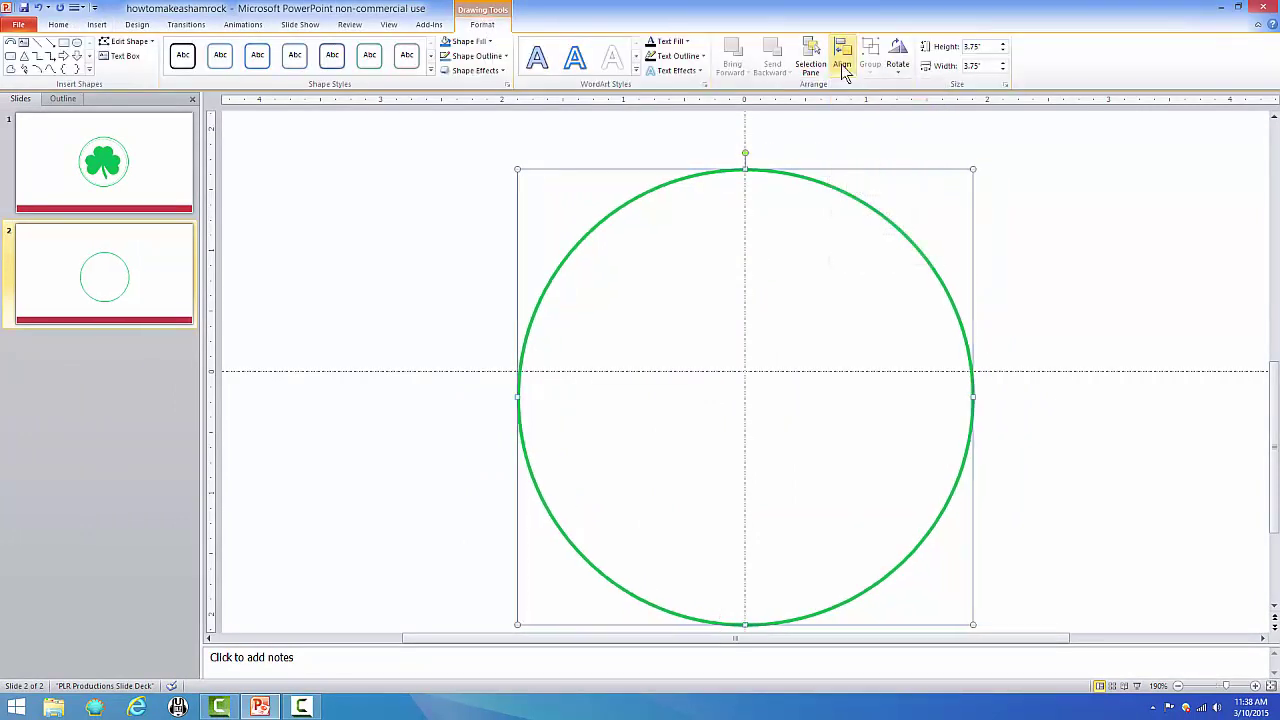
{"action": "left_click", "coordinate": [842, 58]}
{"action": "left_click", "coordinate": [886, 150]}
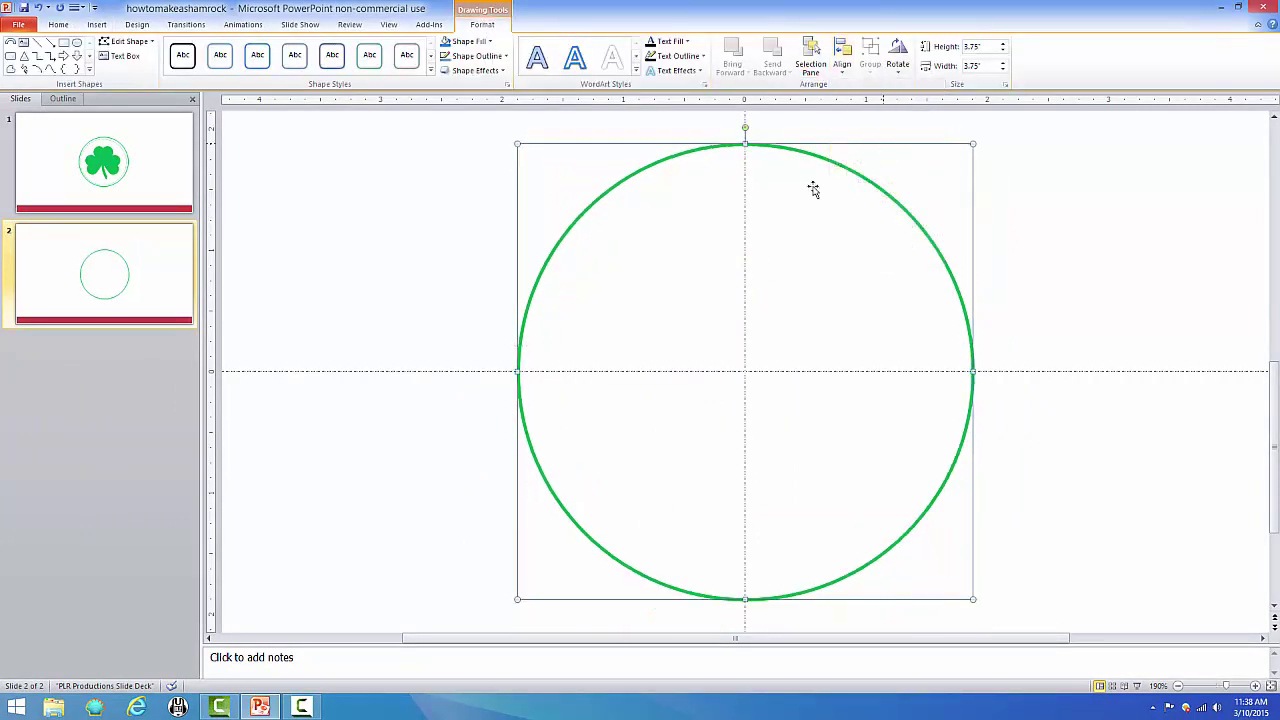
Copy the green circle and paste a duplicate onto the same slide
{"action": "right_click", "coordinate": [648, 176]}
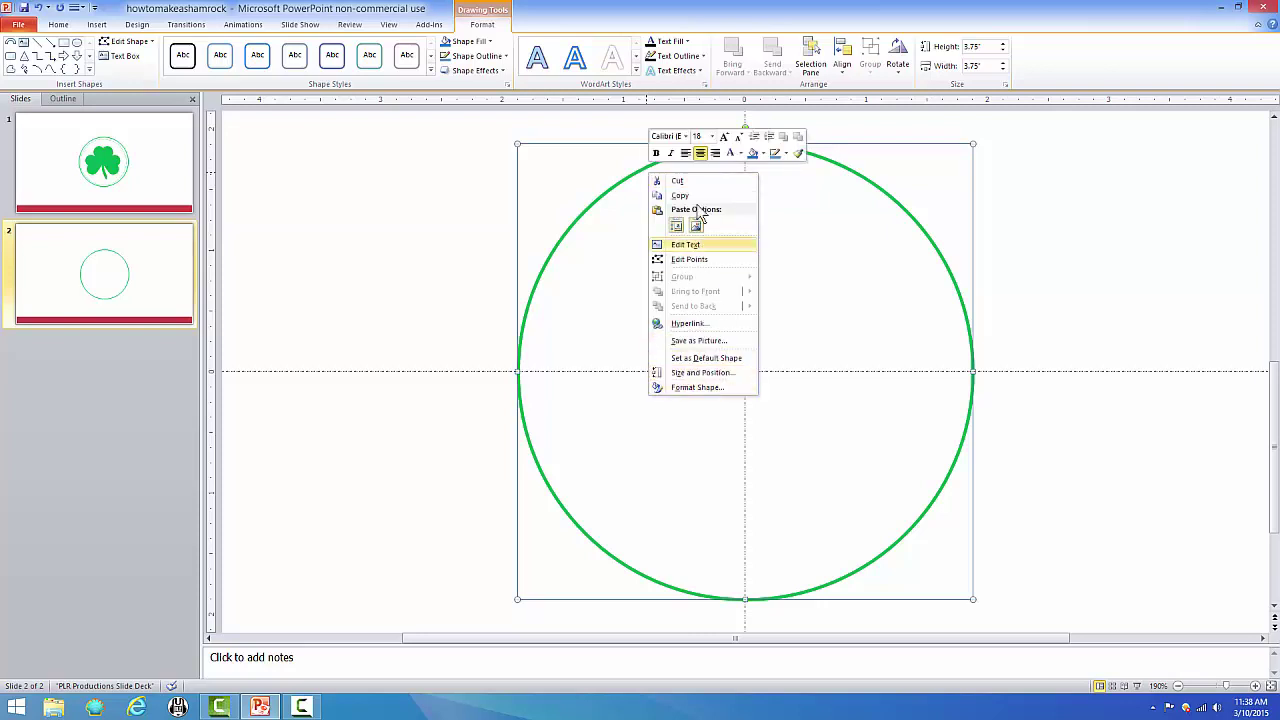
{"action": "left_click", "coordinate": [696, 195]}
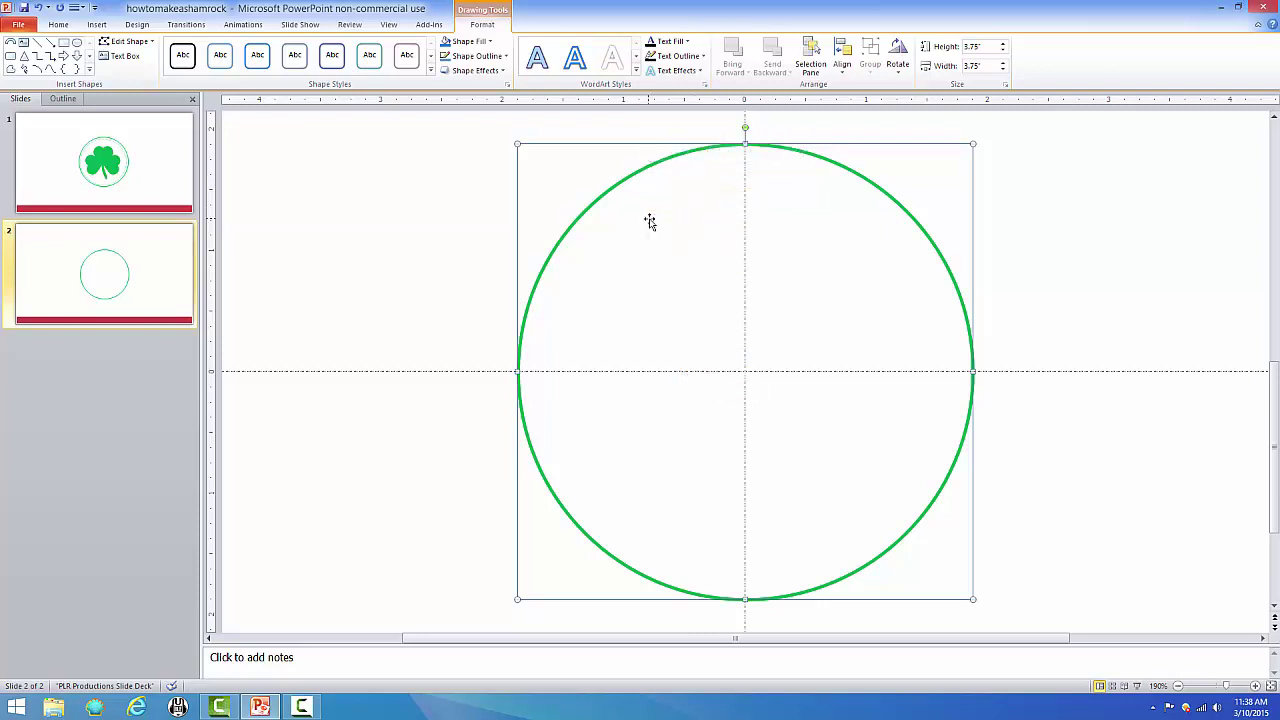
{"action": "left_click", "coordinate": [404, 222]}
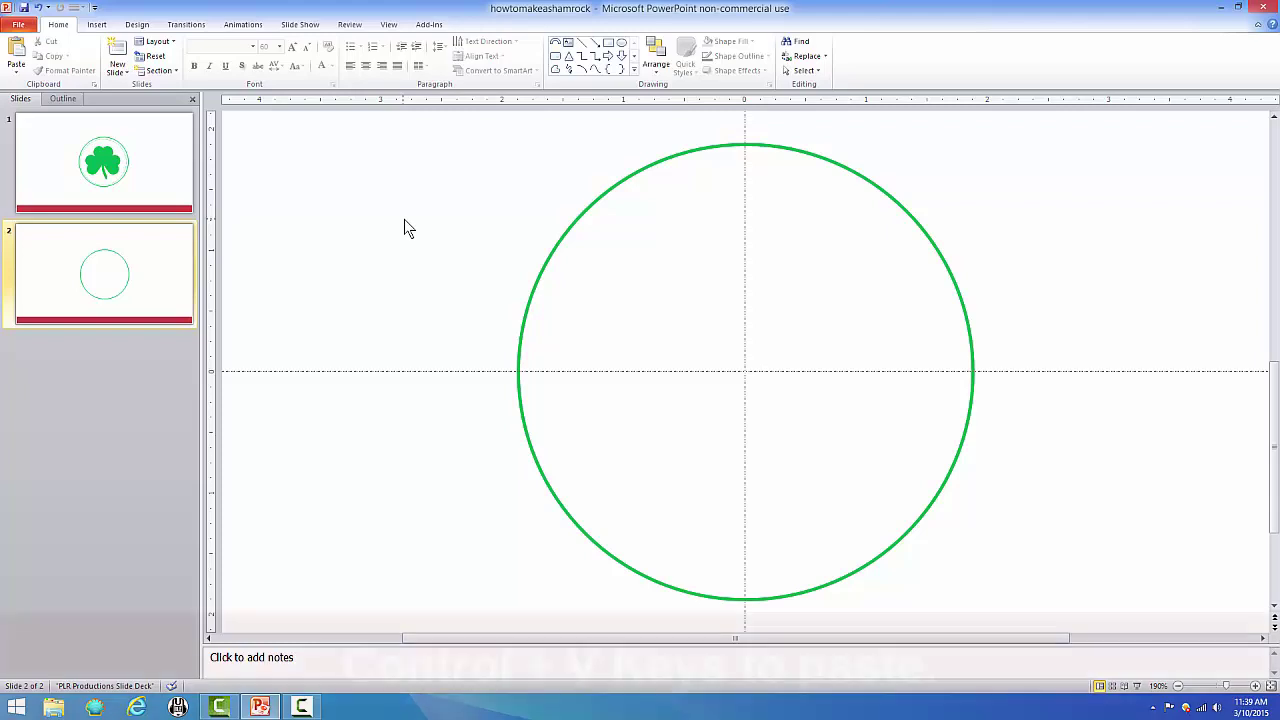
{"action": "key", "text": "ctrl+v"}
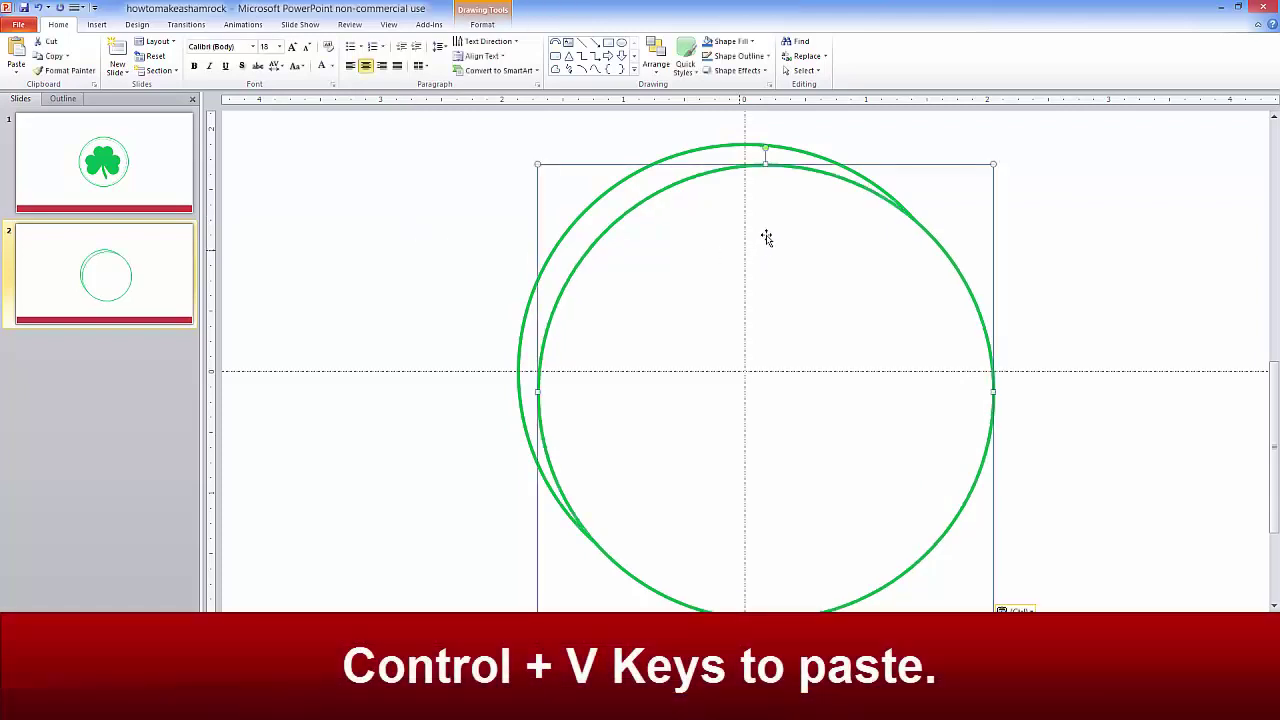
Set the pasted circle's height and width to 3.5"
{"action": "right_click", "coordinate": [705, 175]}
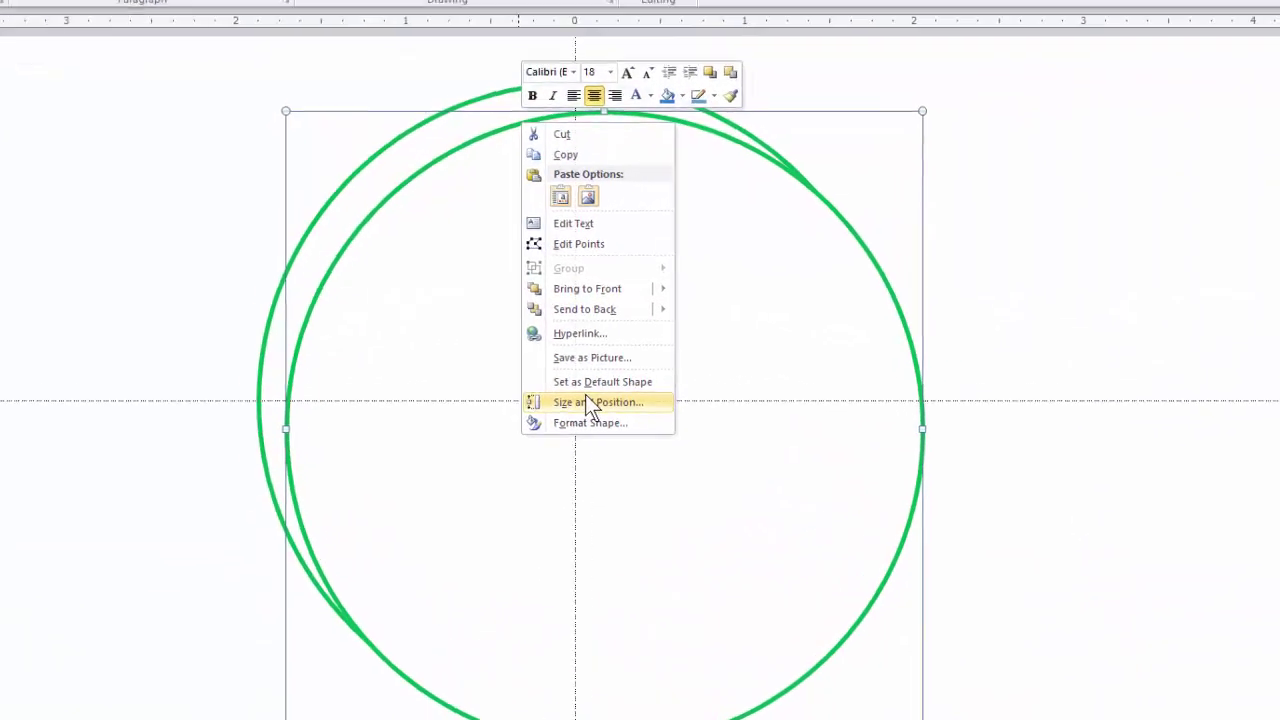
{"action": "left_click", "coordinate": [590, 403]}
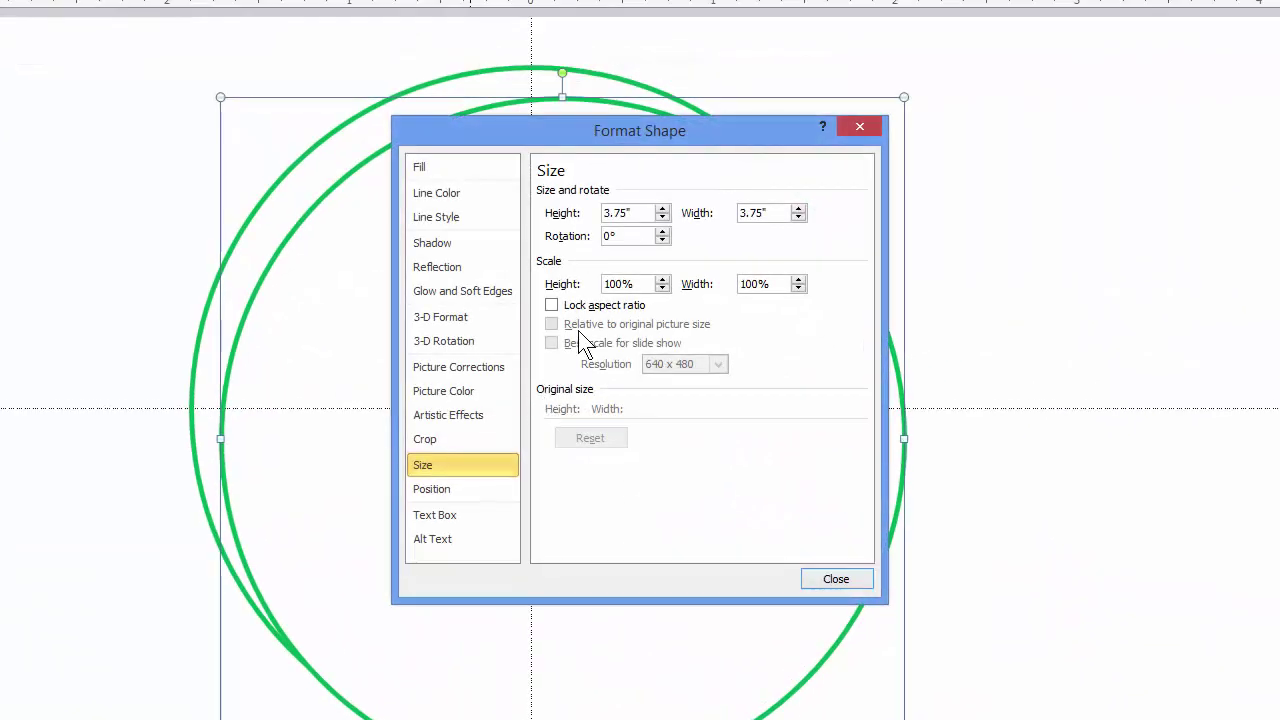
{"action": "left_click_drag", "start_coordinate": [626, 212], "coordinate": [598, 212]}
{"action": "type", "text": "3.50"}
{"action": "key", "text": "Tab"}
{"action": "type", "text": "3."}
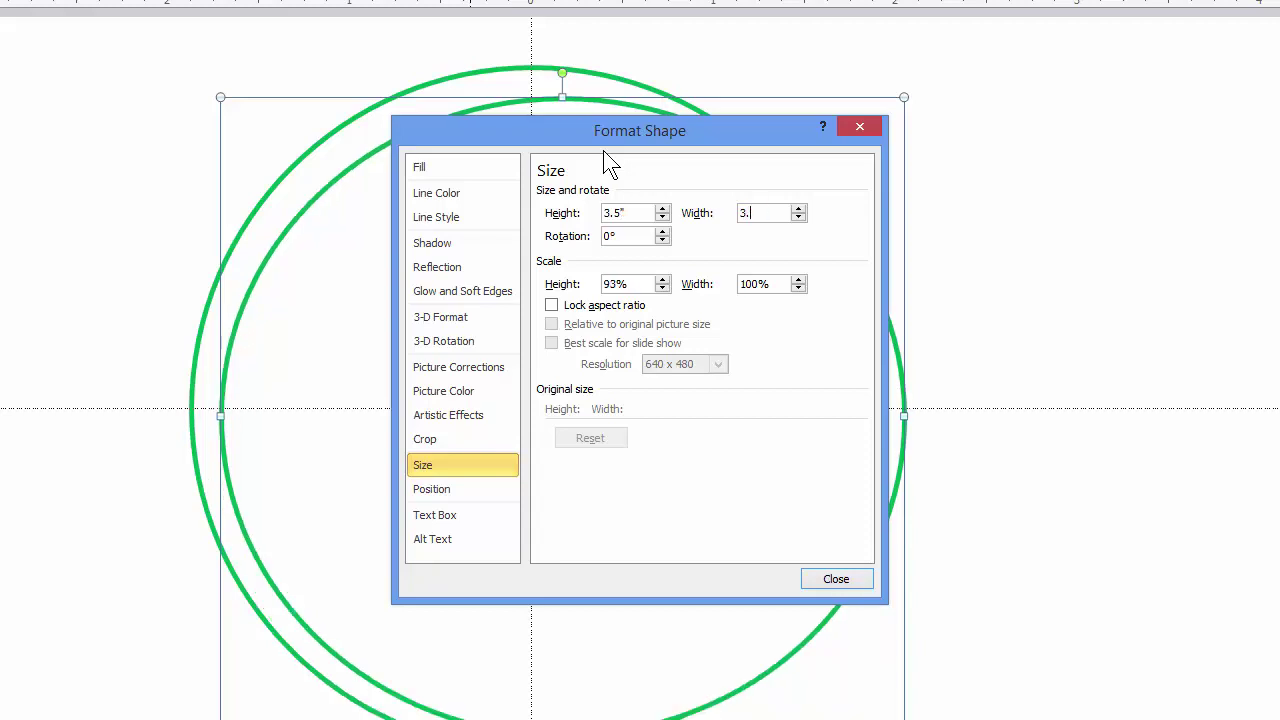
{"action": "type", "text": "50"}
{"action": "key", "text": "Tab"}
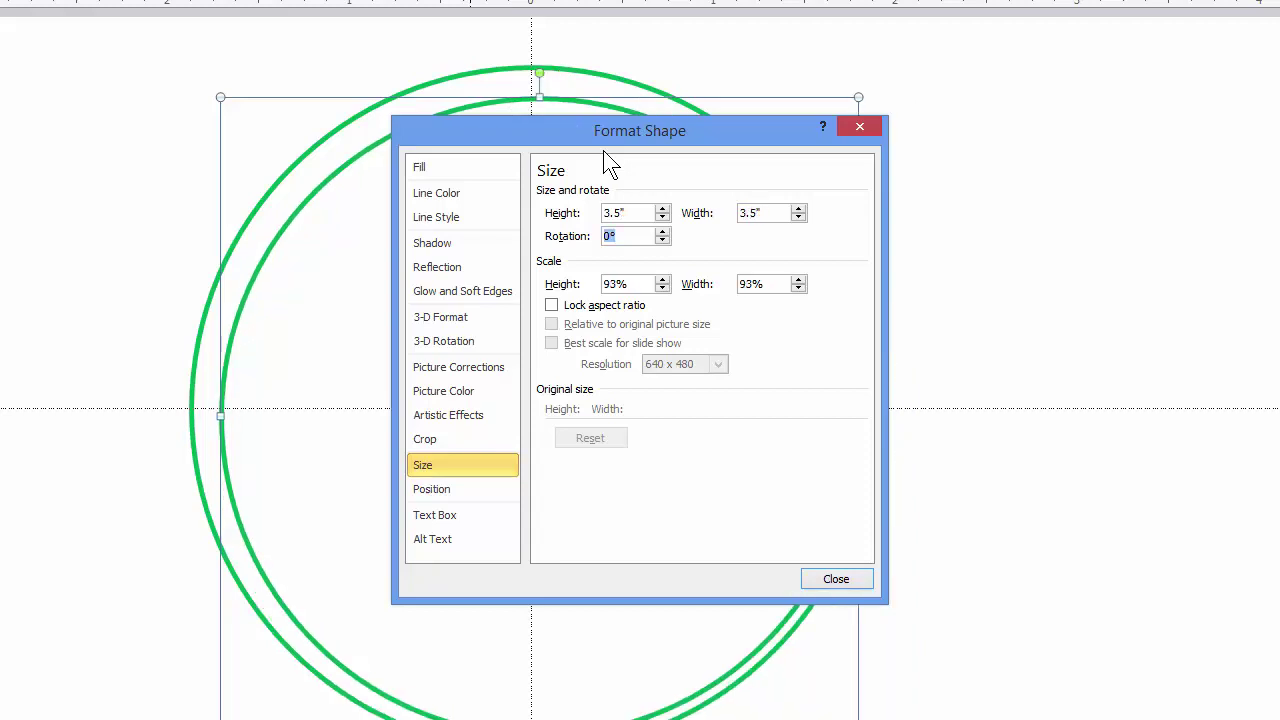
Style the smaller circle's outline with a Round cap, the round-dot dash type and a 3 pt width
{"action": "left_click", "coordinate": [472, 221]}
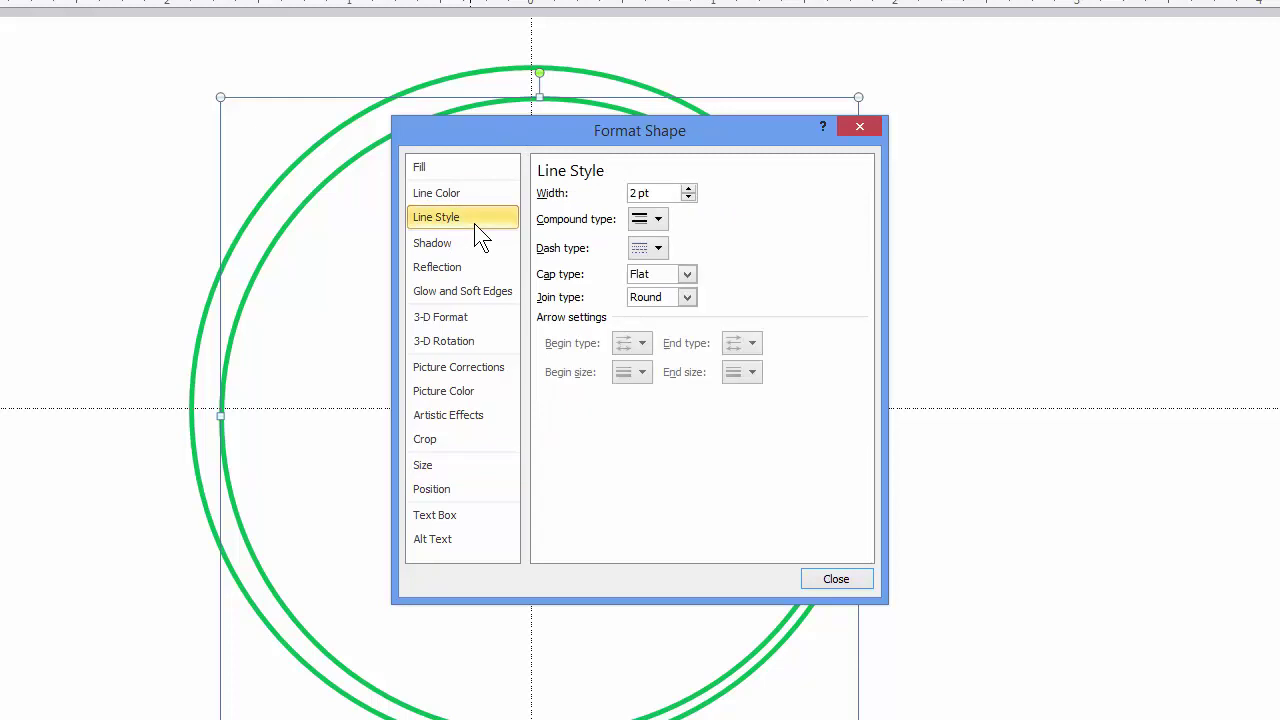
{"action": "left_click", "coordinate": [663, 274]}
{"action": "left_click", "coordinate": [662, 311]}
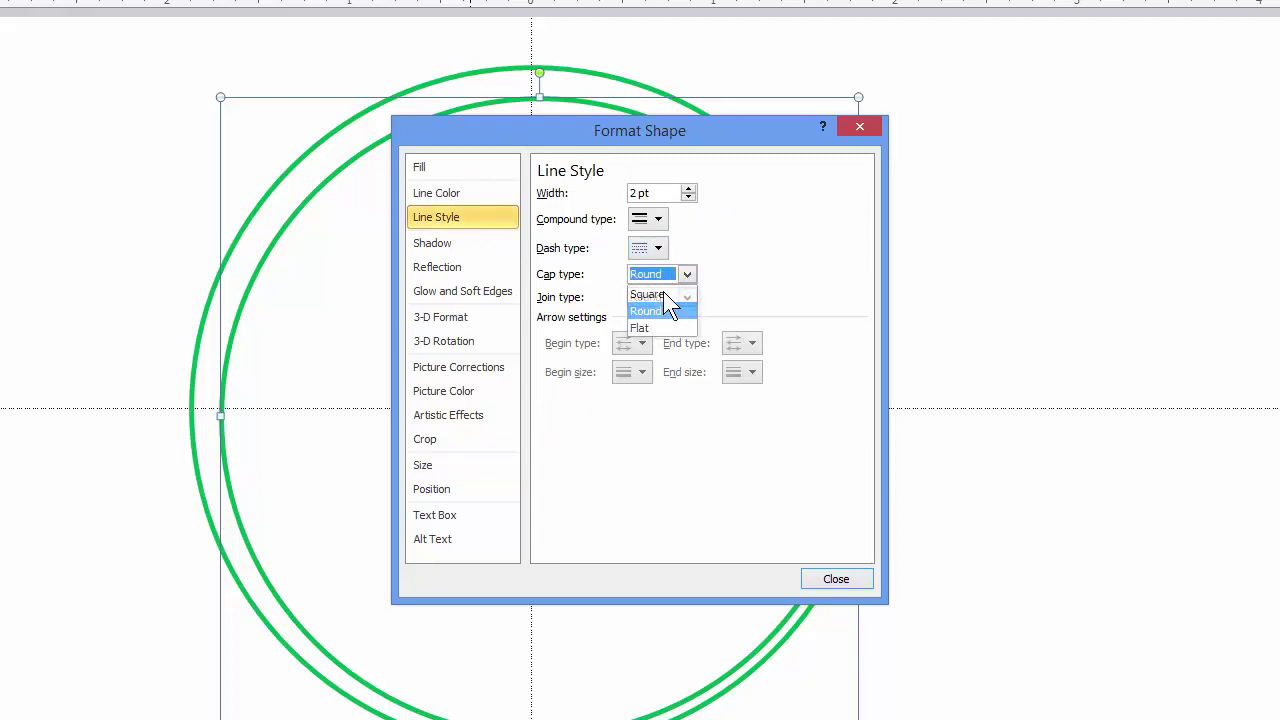
{"action": "left_click", "coordinate": [650, 250]}
{"action": "left_click", "coordinate": [658, 285]}
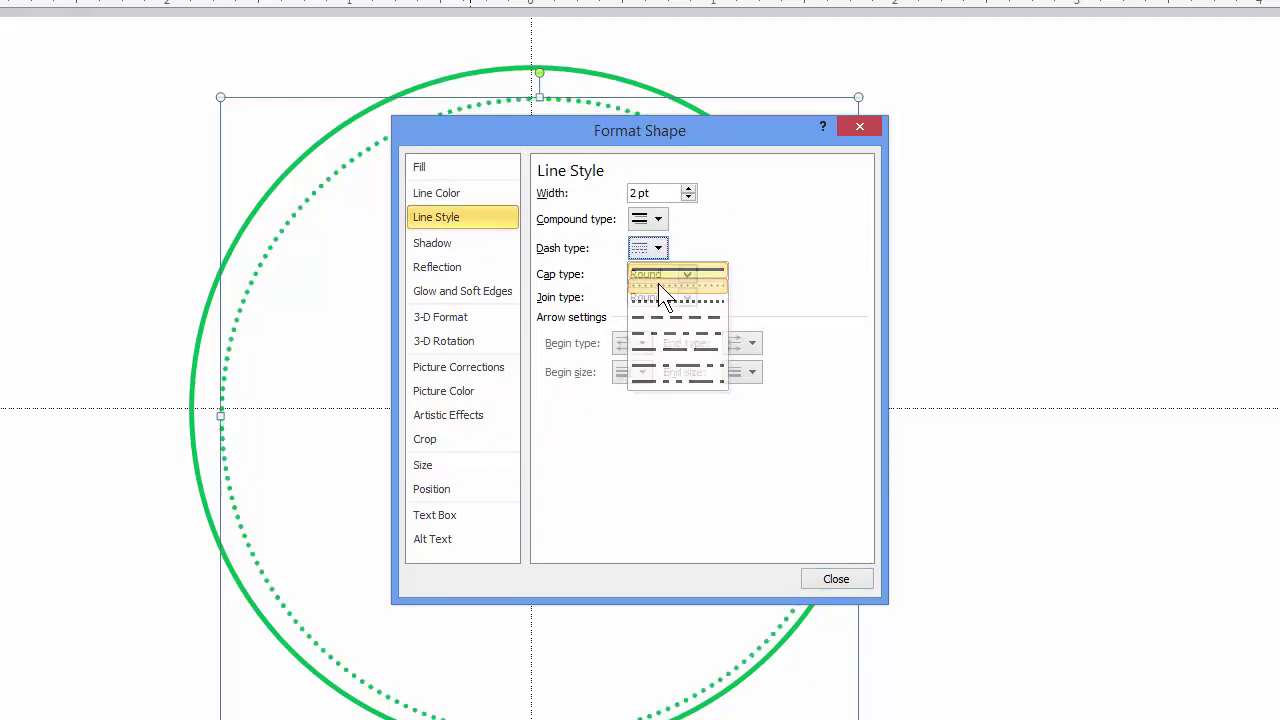
{"action": "left_click", "coordinate": [631, 193]}
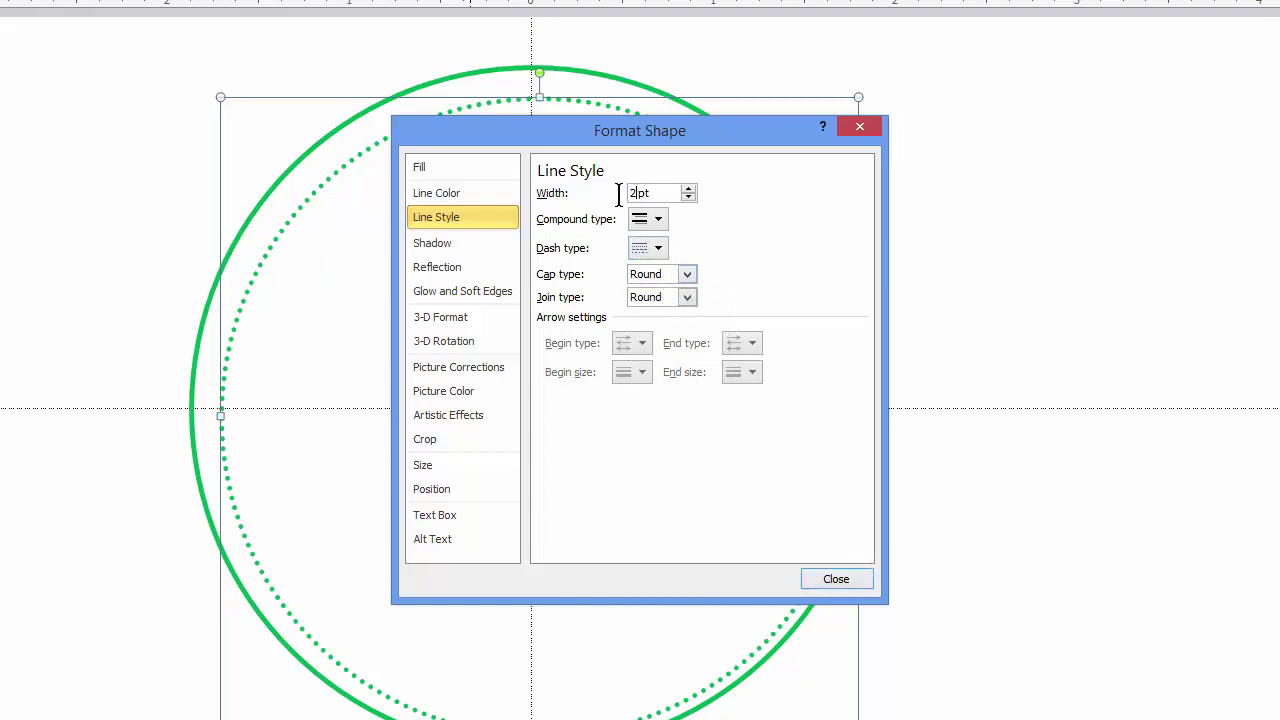
{"action": "left_click_drag", "start_coordinate": [619, 193], "coordinate": [600, 198]}
{"action": "type", "text": "3"}
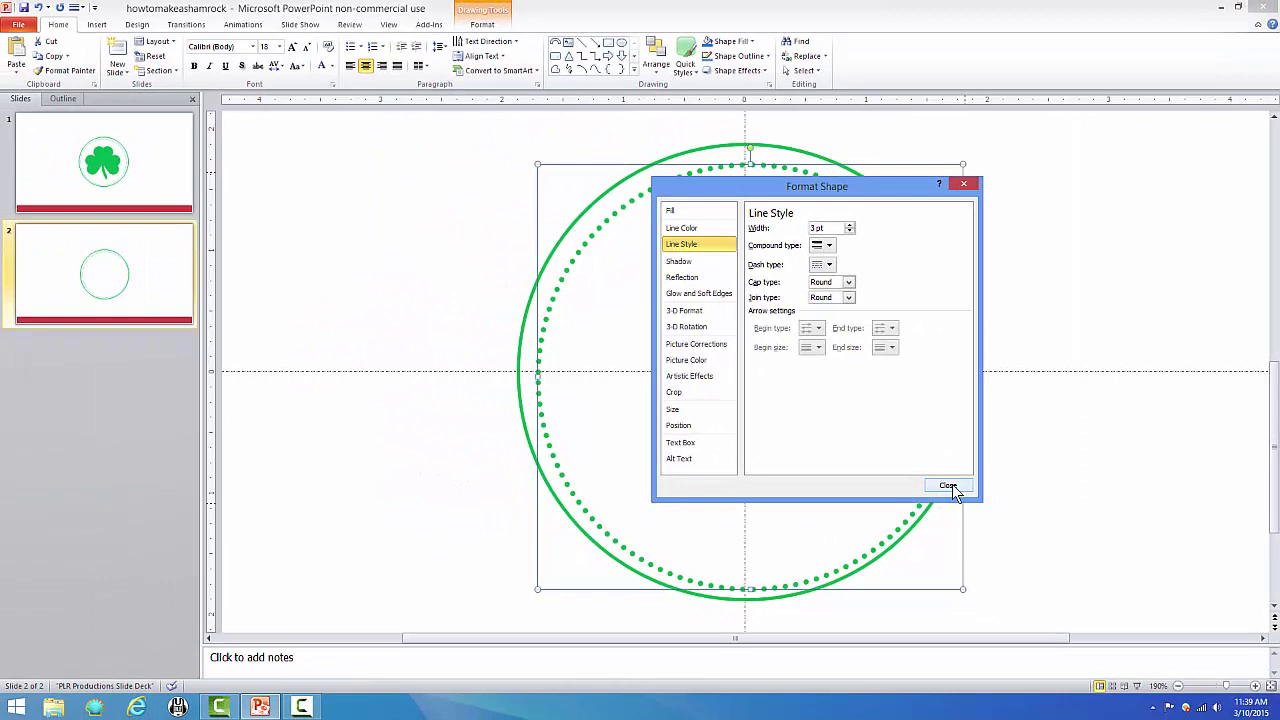
{"action": "left_click", "coordinate": [836, 579]}
Align the solid and dotted circles to each other by center and middle, and group them
{"action": "mouse_move", "coordinate": [485, 133]}
{"action": "left_mouse_down"}
{"action": "mouse_move", "coordinate": [495, 161]}
{"action": "mouse_move", "coordinate": [820, 509]}
{"action": "mouse_move", "coordinate": [994, 641]}
{"action": "mouse_move", "coordinate": [1000, 625]}
{"action": "left_mouse_up"}
{"action": "left_click", "coordinate": [490, 25]}
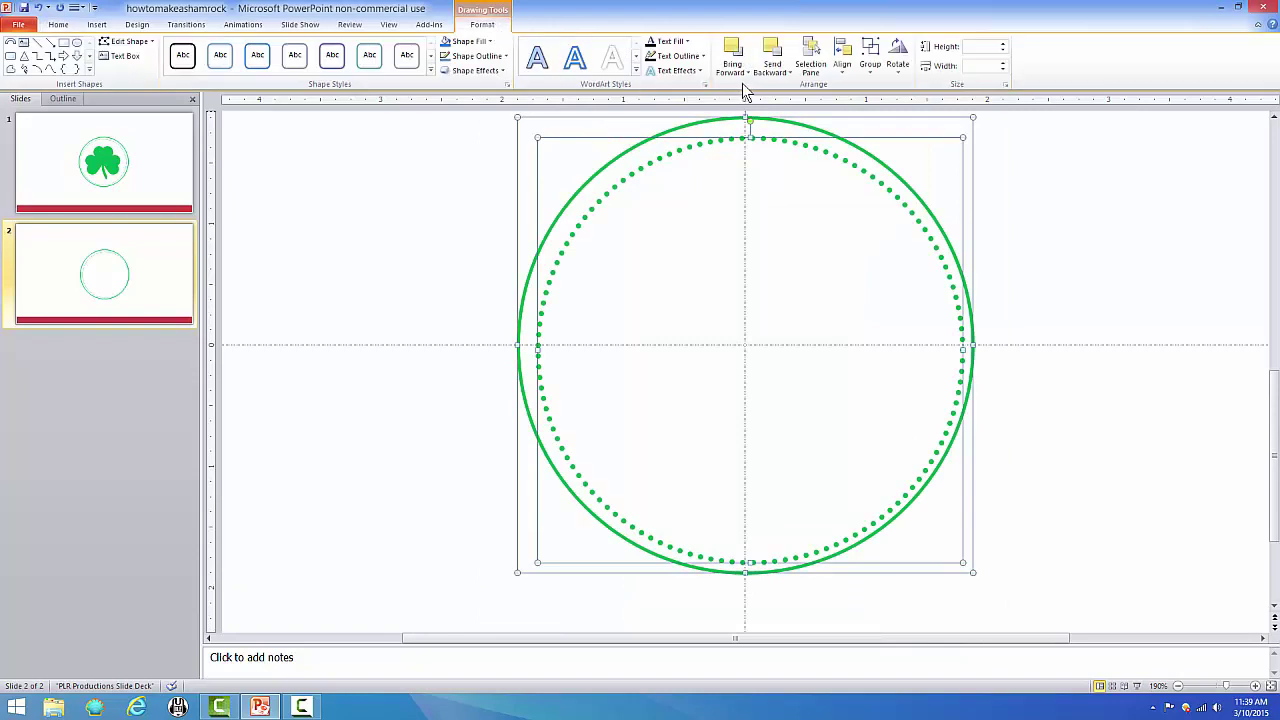
{"action": "left_click", "coordinate": [845, 72]}
{"action": "left_click", "coordinate": [873, 101]}
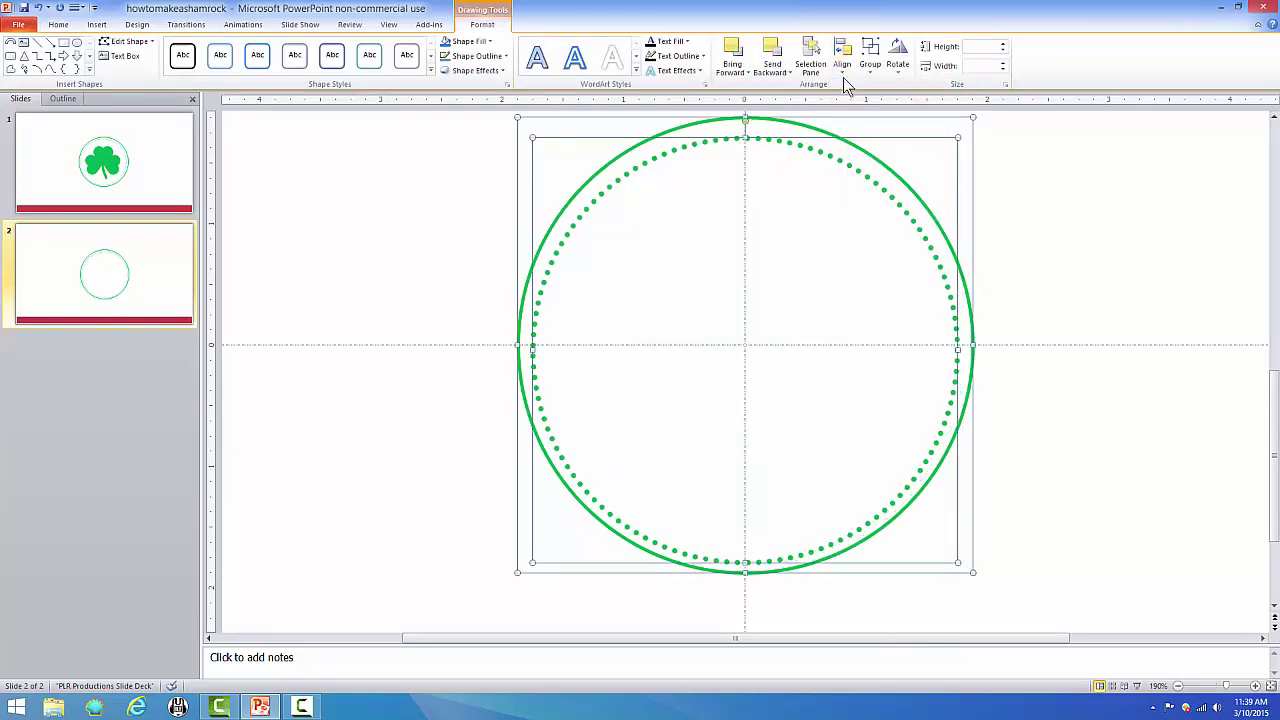
{"action": "left_click", "coordinate": [843, 72]}
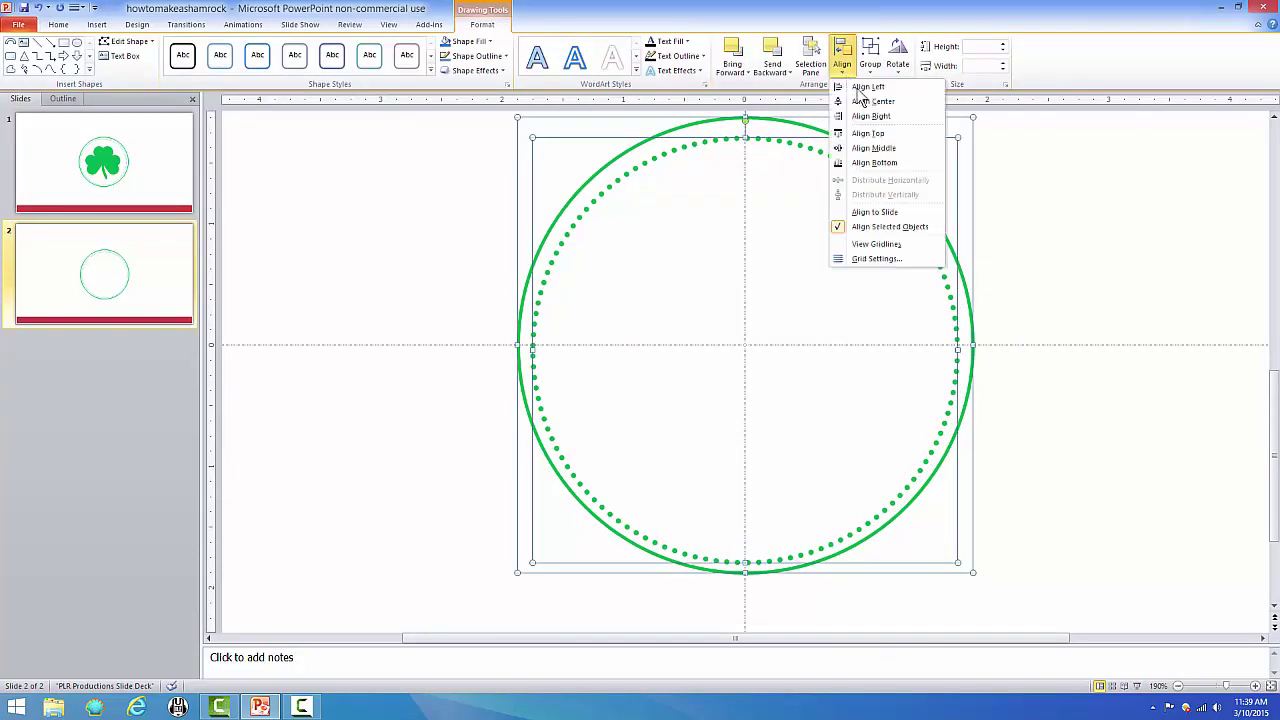
{"action": "left_click", "coordinate": [908, 150]}
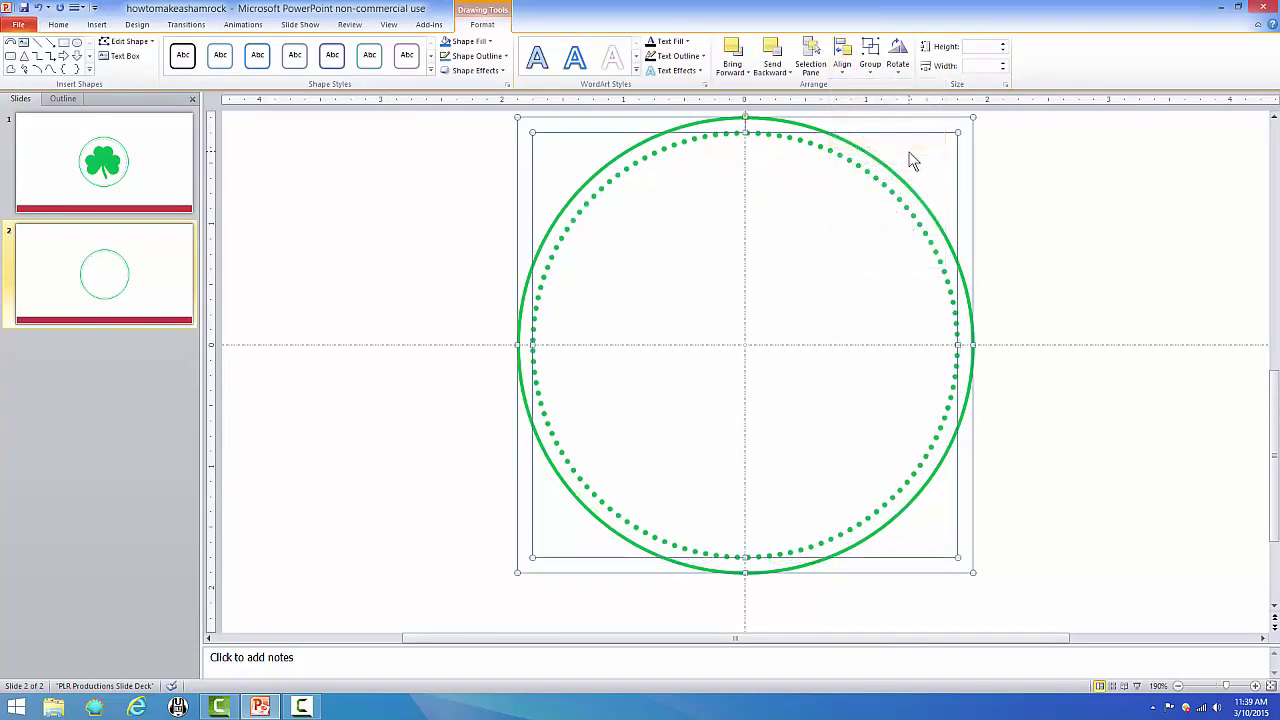
{"action": "left_click", "coordinate": [871, 67]}
{"action": "left_click", "coordinate": [889, 92]}
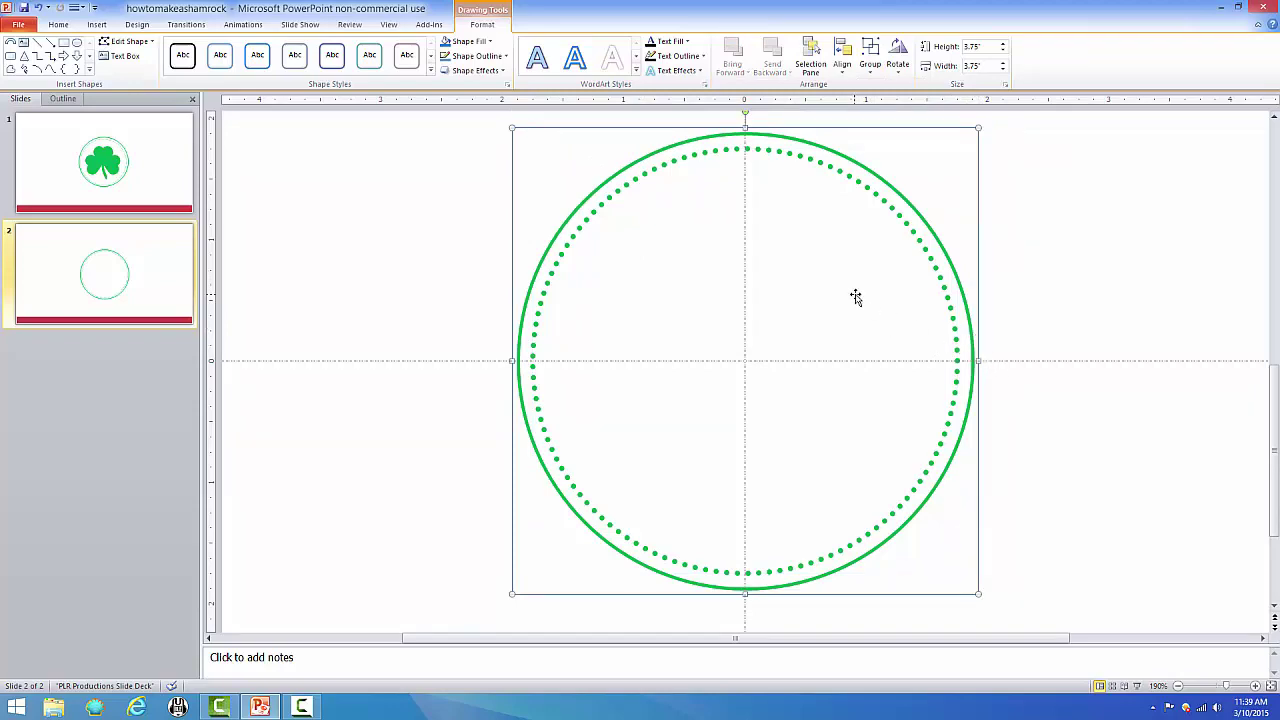
Move the grouped solid and dotted circles horizontally to the right side of slide 2, clearing the slide's center
{"action": "key", "text": "Right"}
{"action": "key", "text": "Right"}
{"action": "key", "text": "Right"}
{"action": "key", "text": "Right"}
{"action": "key", "text": "Right"}
{"action": "key", "text": "Right"}
{"action": "key", "text": "Right"}
{"action": "key", "text": "Right"}
{"action": "key", "text": "Right"}
{"action": "key", "text": "Right"}
{"action": "key", "text": "Right"}
{"action": "key", "text": "Right"}
{"action": "key", "text": "Right"}
{"action": "key", "text": "Right"}
{"action": "key", "text": "Right"}
{"action": "key", "text": "Right"}
{"action": "key", "text": "Right"}
{"action": "key", "text": "Right"}
{"action": "key", "text": "Right"}
{"action": "key", "text": "Right"}
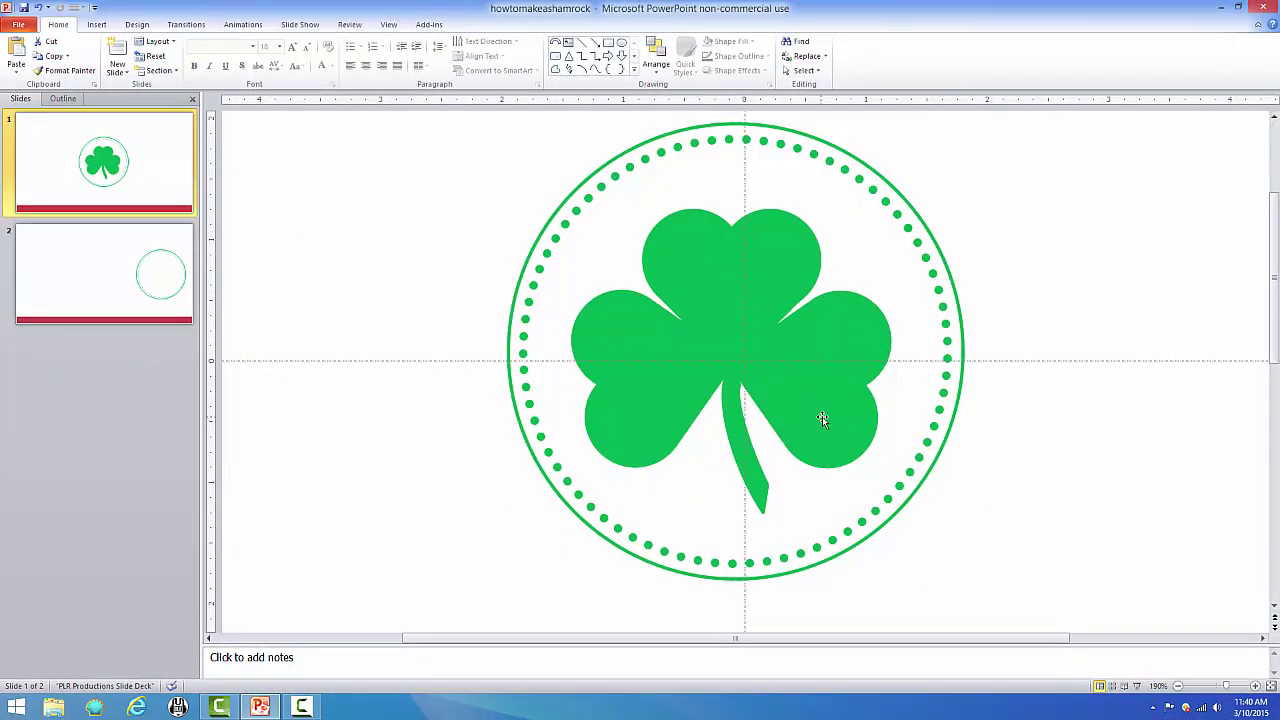
Draw a circle about 1.25" in diameter on slide 2, just left of the vertical guide and left of the circular border
{"action": "left_click", "coordinate": [97, 26]}
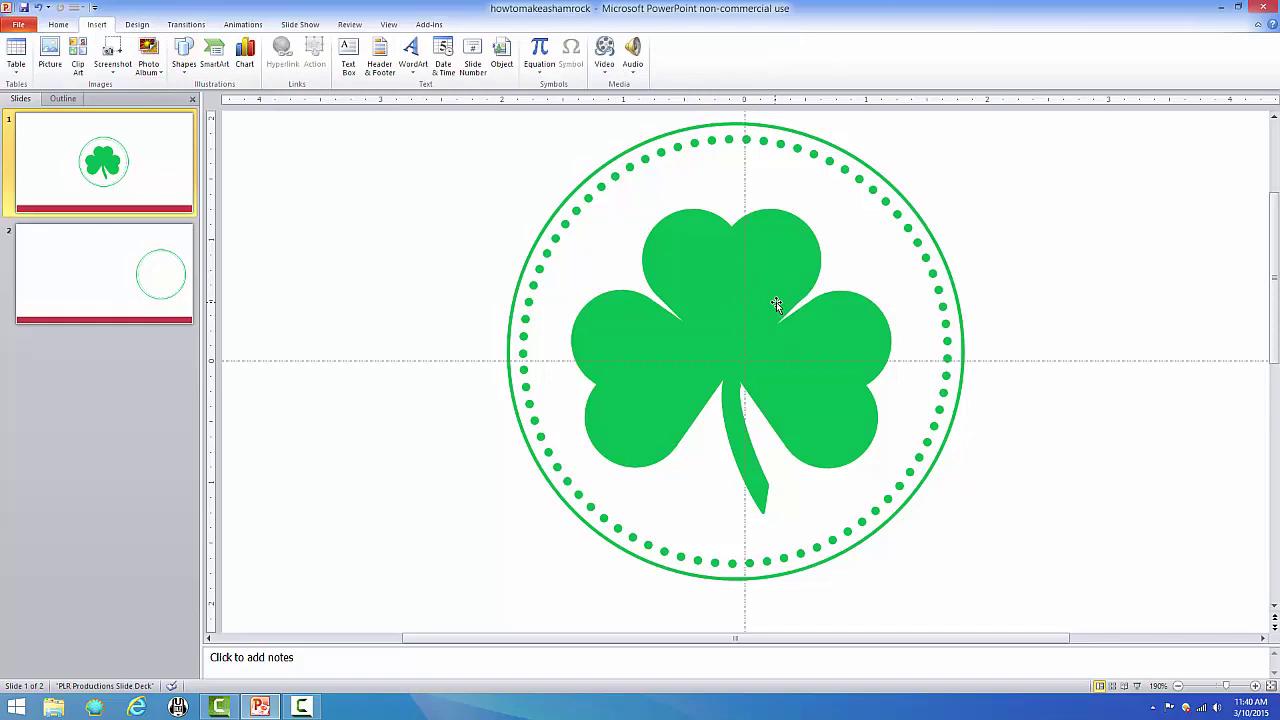
{"action": "left_click", "coordinate": [96, 270]}
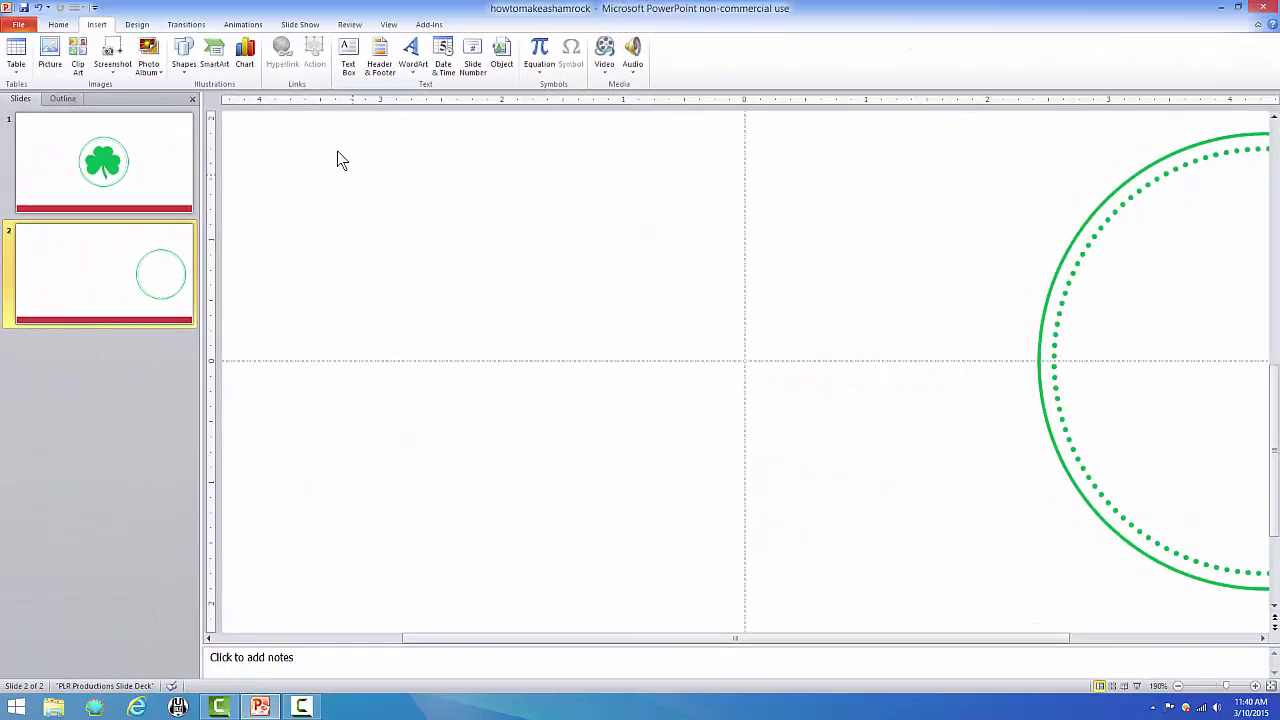
{"action": "left_click", "coordinate": [190, 60]}
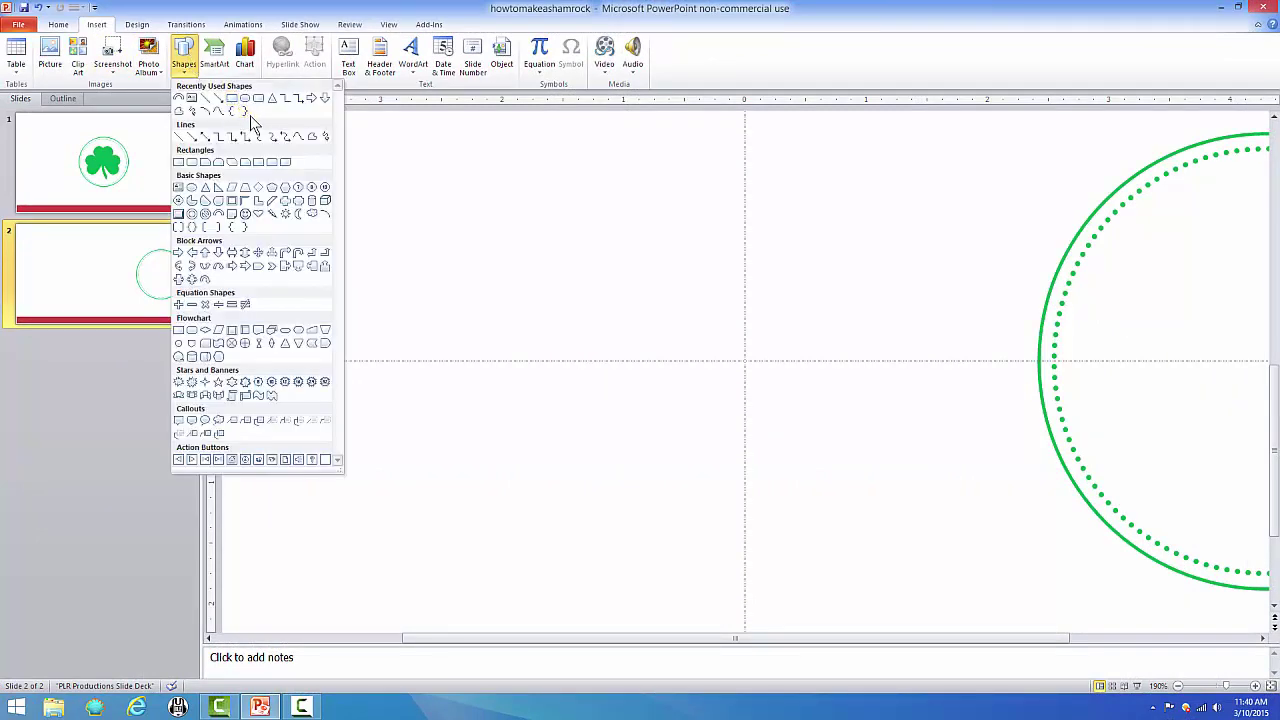
{"action": "left_click", "coordinate": [245, 98]}
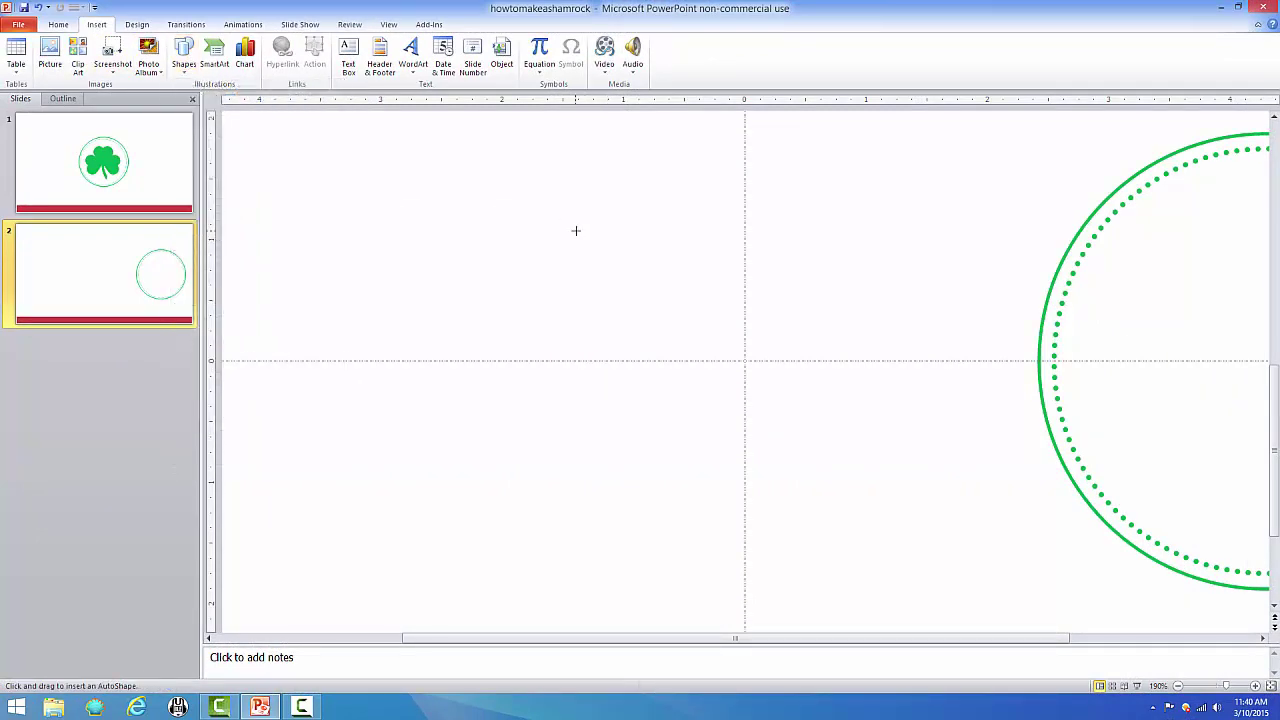
{"action": "left_click_drag", "start_coordinate": [575, 231], "coordinate": [726, 346]}
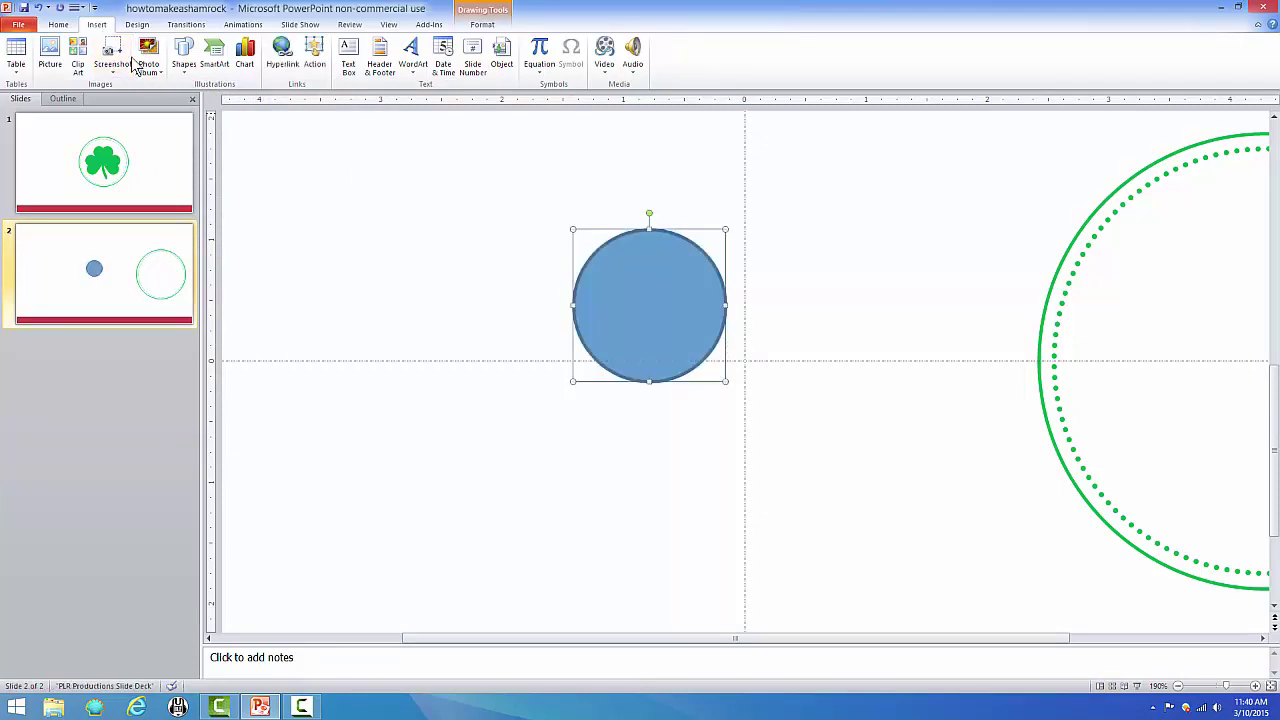
Draw a square about 1.42" on each side and place it just to the right of the blue circle
{"action": "left_click", "coordinate": [183, 55]}
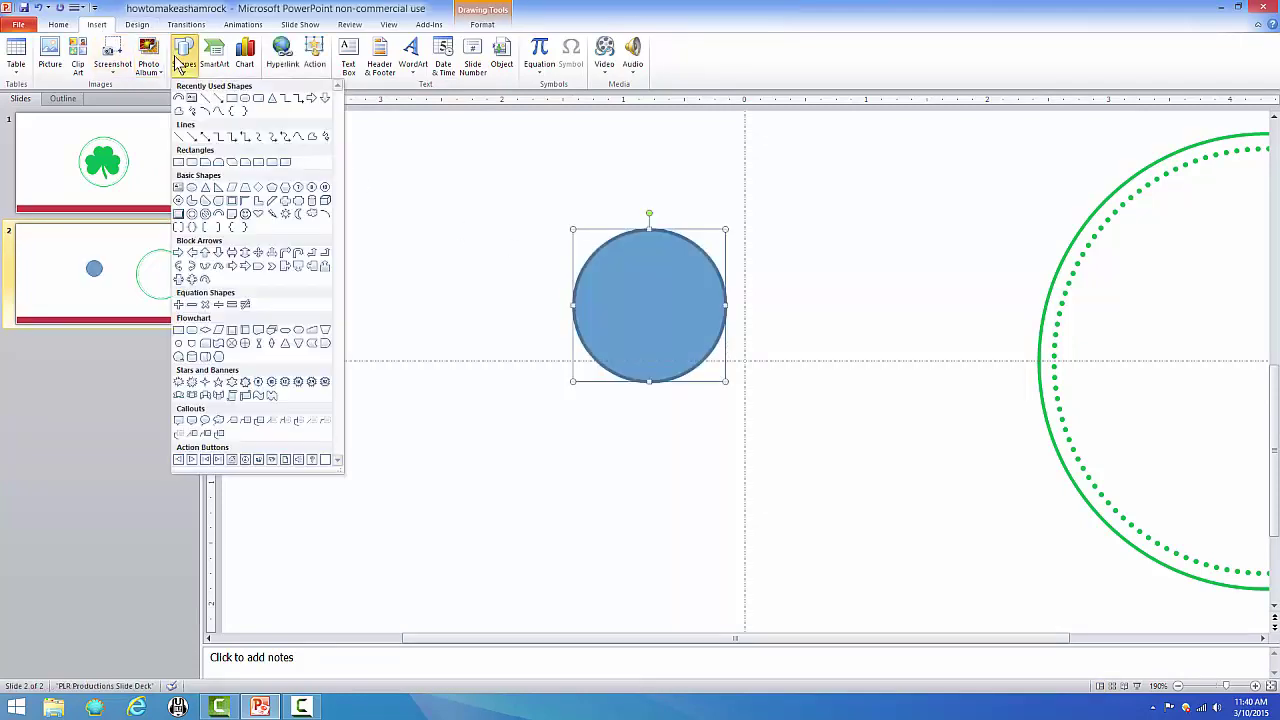
{"action": "left_click", "coordinate": [231, 99]}
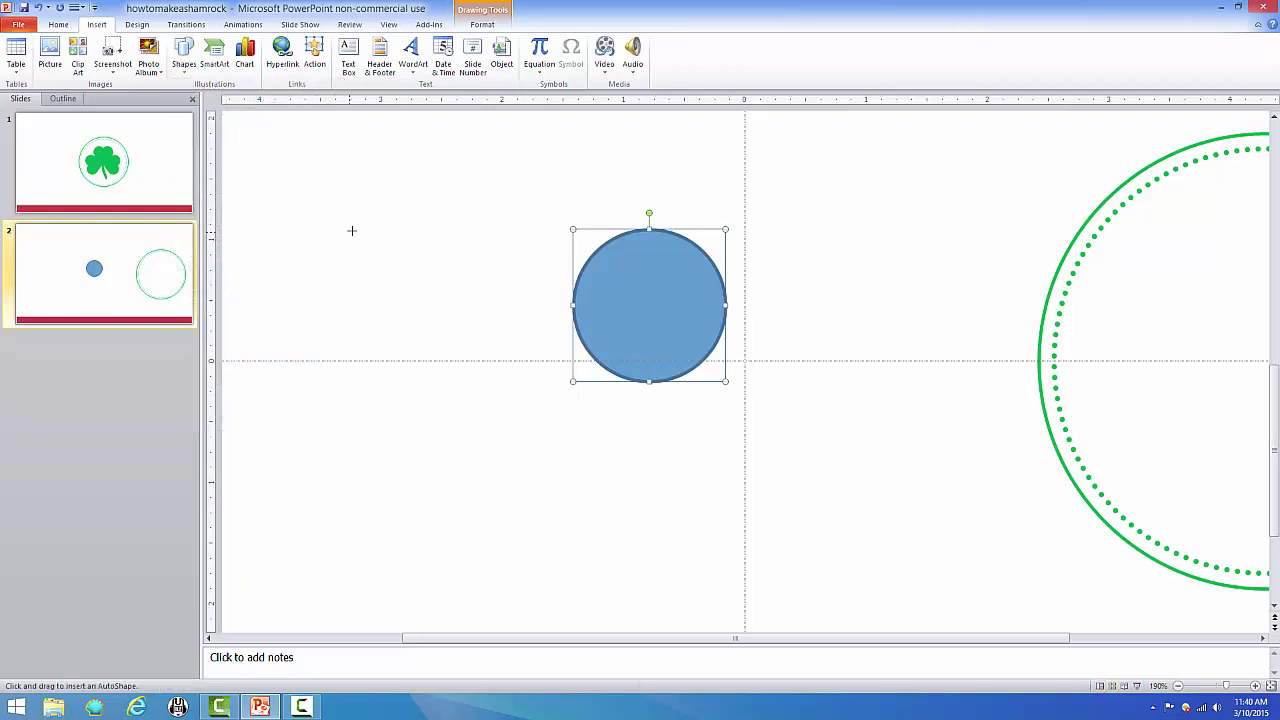
{"action": "left_click_drag", "start_coordinate": [351, 231], "coordinate": [531, 354]}
{"action": "left_click_drag", "start_coordinate": [416, 268], "coordinate": [803, 289]}
Set the square's height and width to 0.75"
{"action": "right_click", "coordinate": [803, 289]}
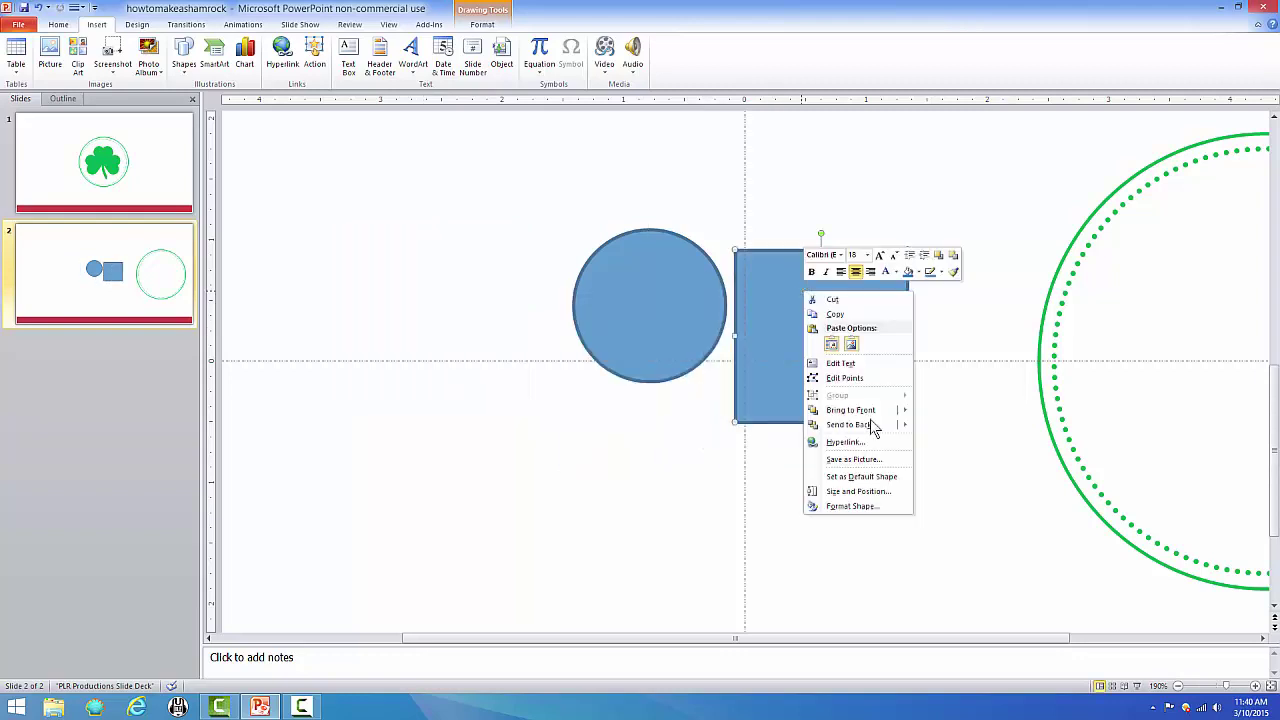
{"action": "left_click", "coordinate": [885, 491]}
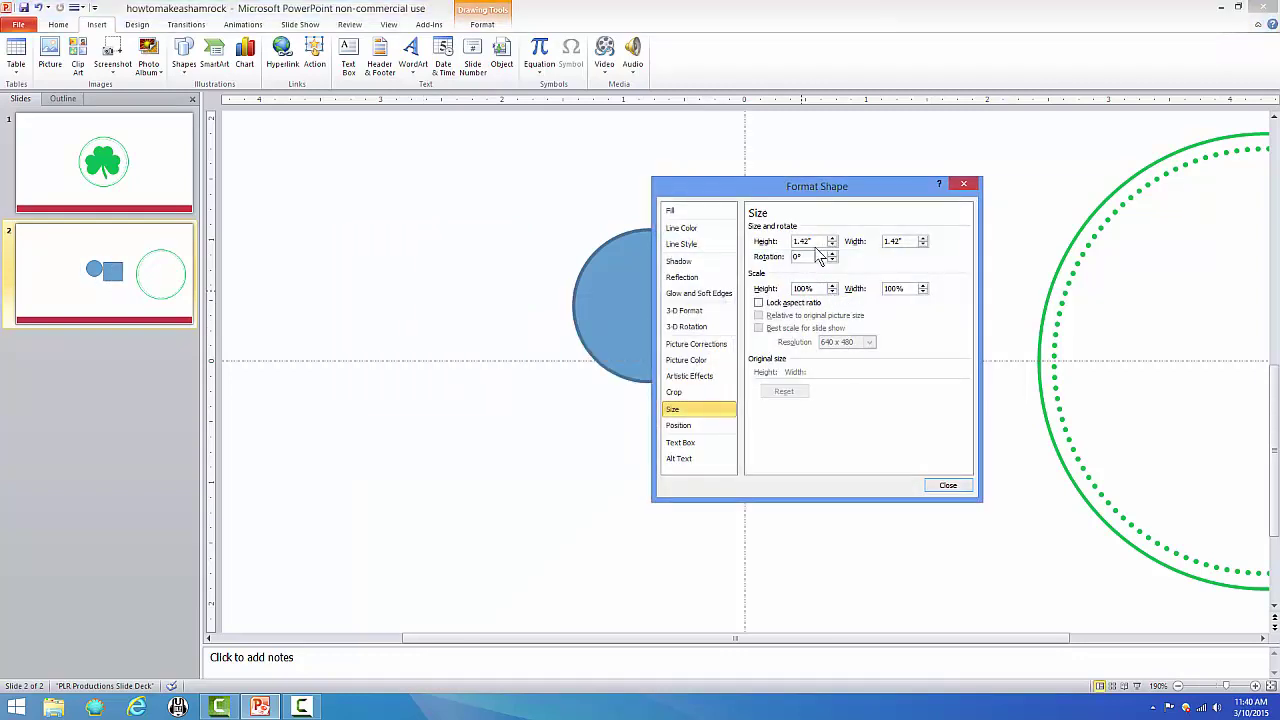
{"action": "left_click_drag", "start_coordinate": [819, 240], "coordinate": [782, 240]}
{"action": "type", "text": ".75"}
{"action": "key", "text": "Tab"}
{"action": "left_click_drag", "start_coordinate": [704, 195], "coordinate": [870, 196]}
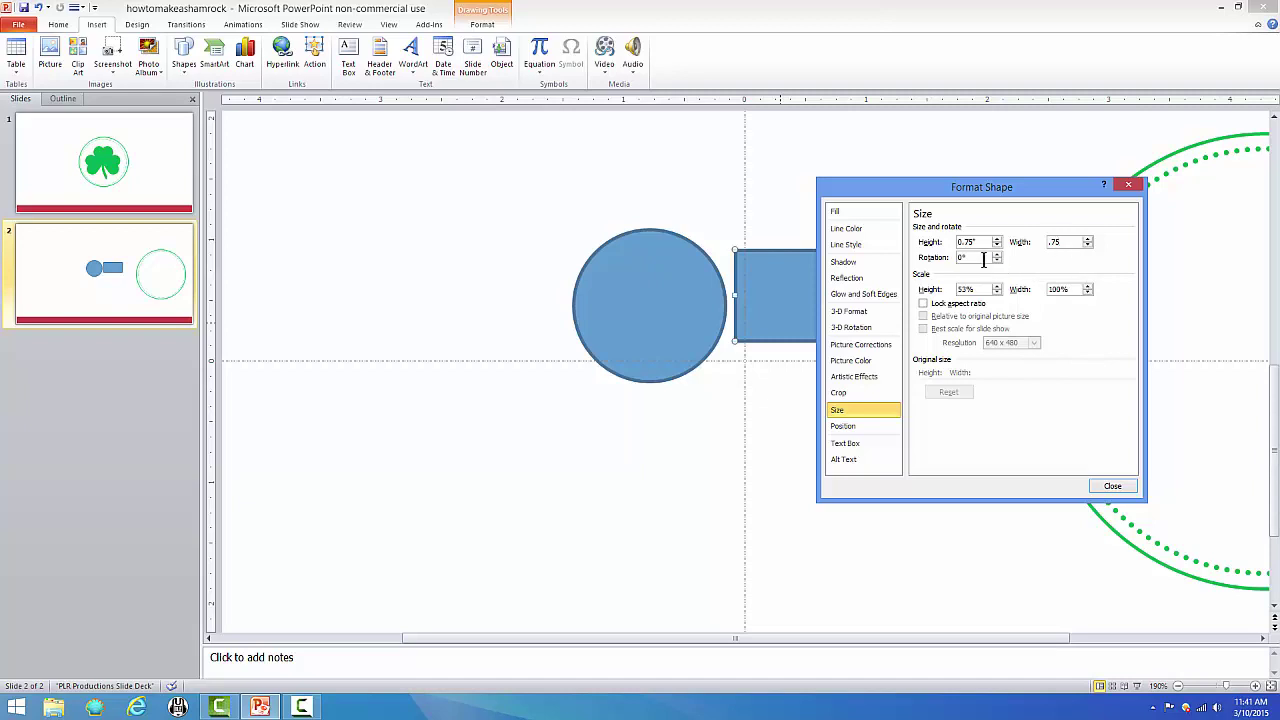
{"action": "key", "text": "Return"}
Set the blue circle's height and width to 0.75"
{"action": "left_click", "coordinate": [685, 266]}
{"action": "left_click", "coordinate": [966, 242]}
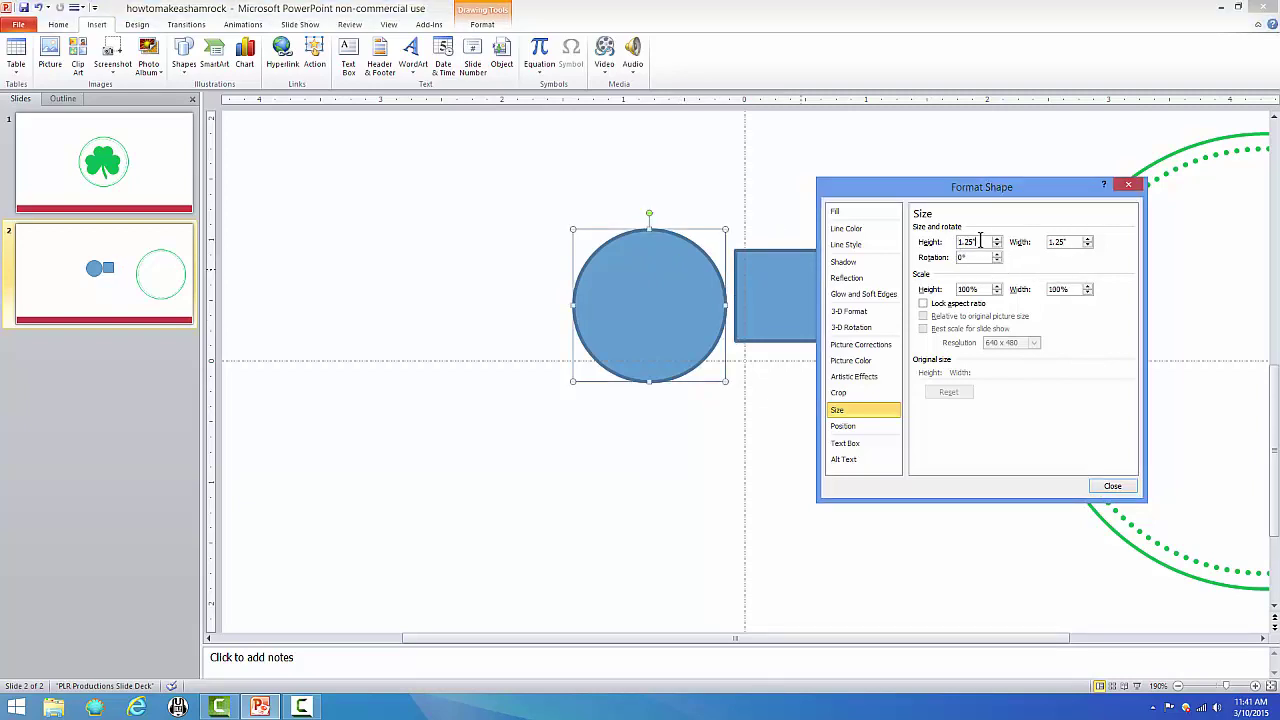
{"action": "left_click_drag", "start_coordinate": [980, 242], "coordinate": [922, 243]}
{"action": "type", "text": ".75"}
{"action": "key", "text": "Tab"}
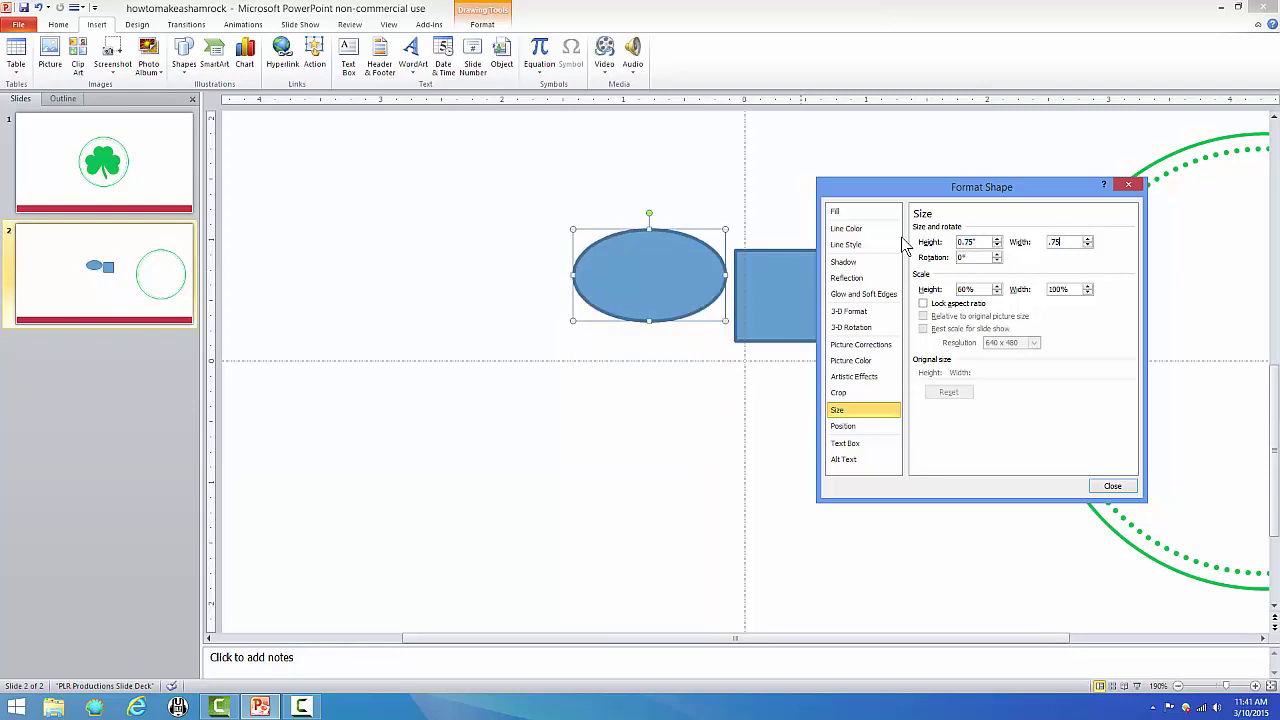
{"action": "type", "text": ".75"}
{"action": "key", "text": "Tab"}
Remove the small circle's fill and give it a solid outline in standard green
{"action": "key", "text": "F10"}
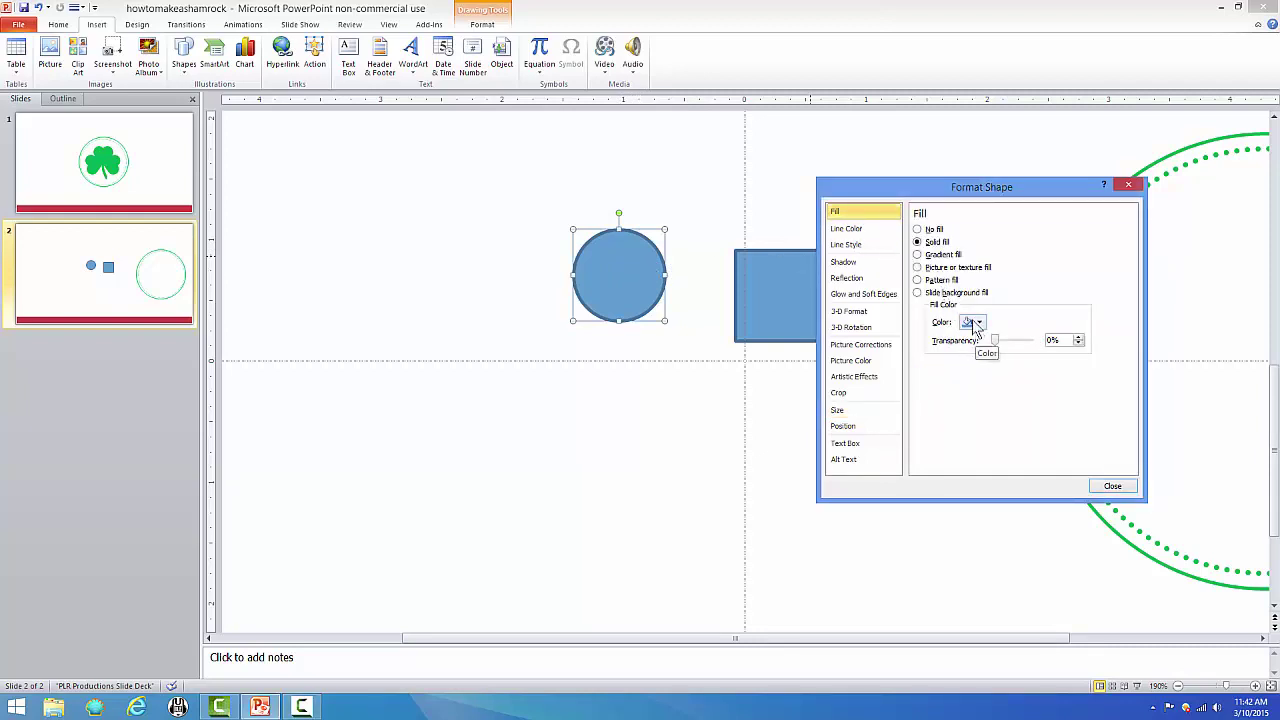
{"action": "left_click", "coordinate": [918, 230]}
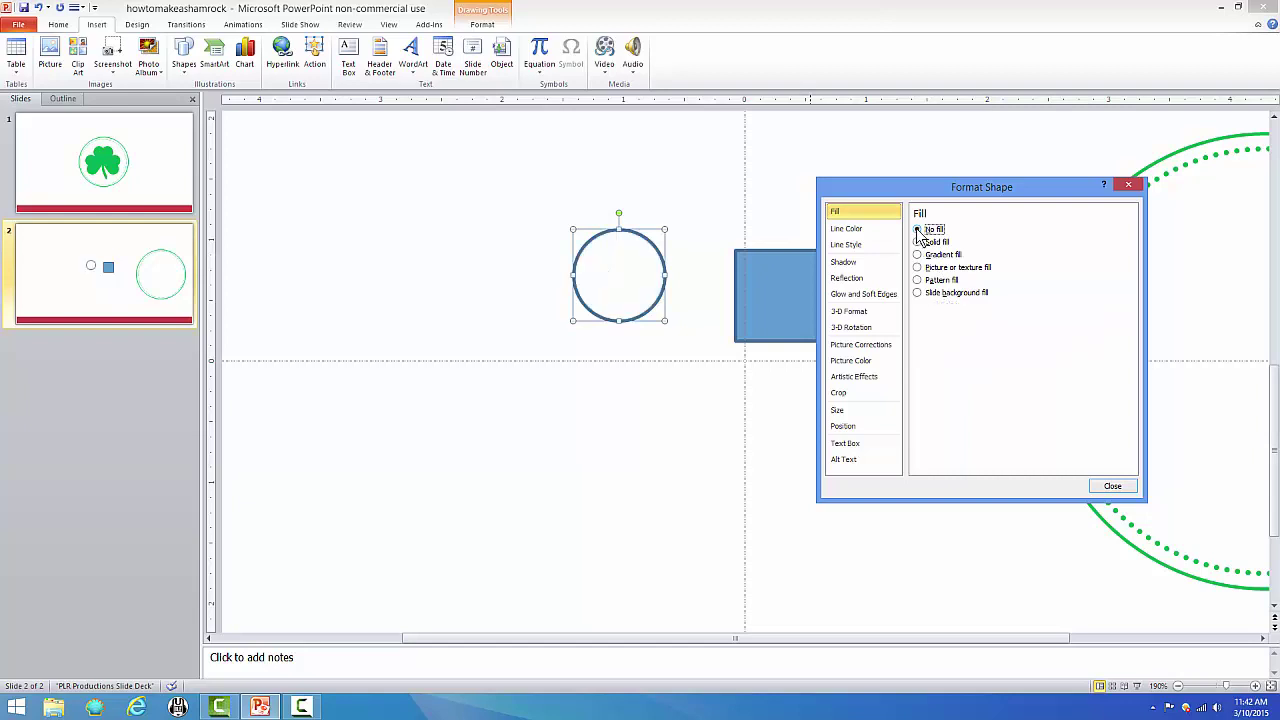
{"action": "left_click", "coordinate": [864, 230]}
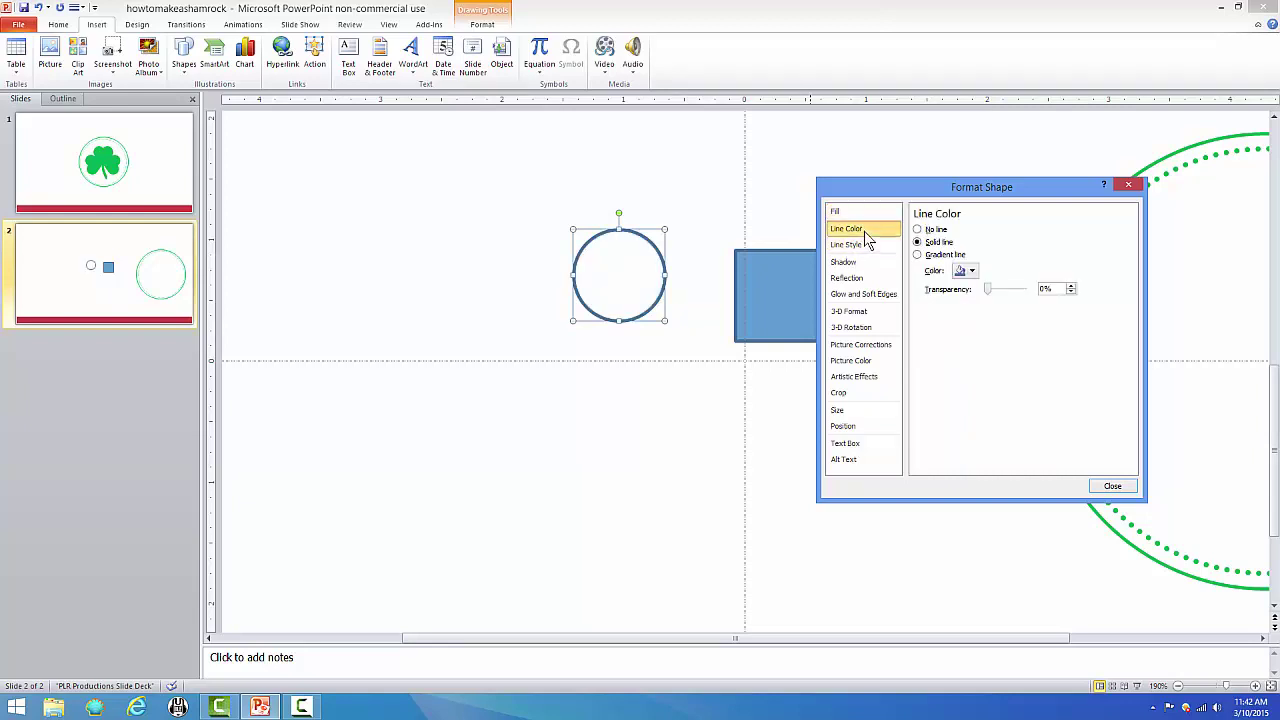
{"action": "left_click", "coordinate": [964, 272]}
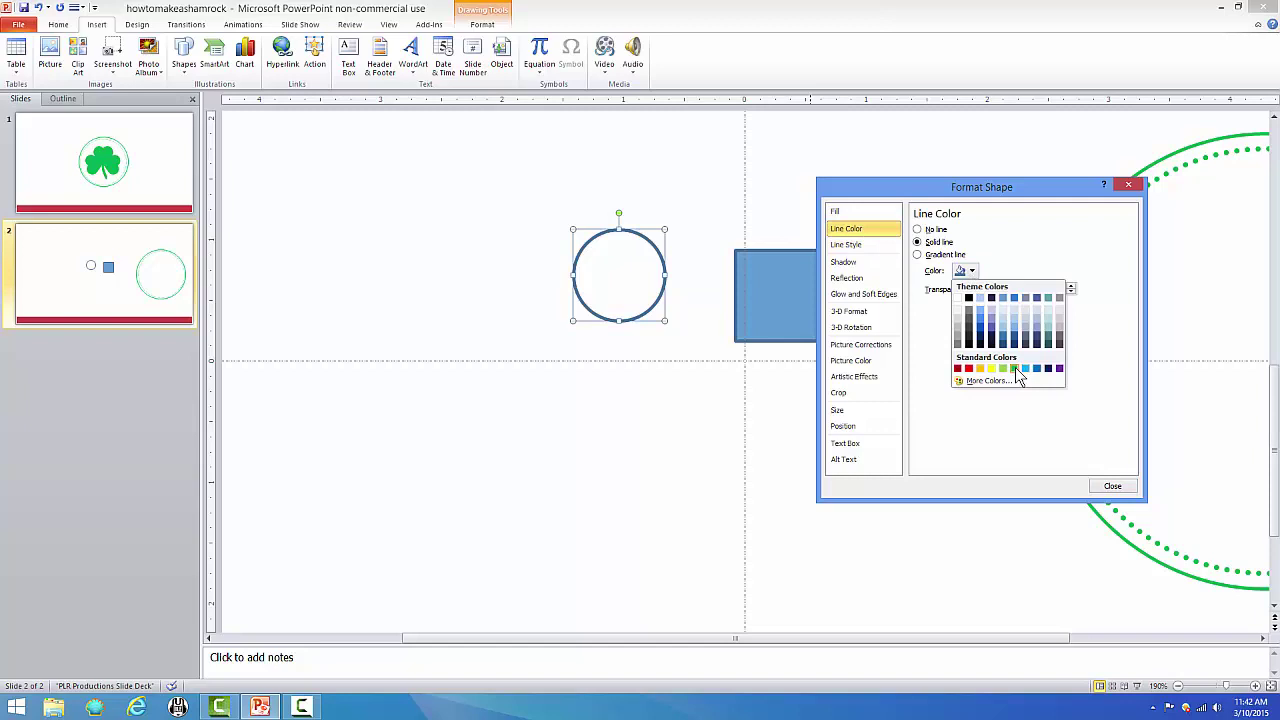
{"action": "left_click", "coordinate": [1014, 369]}
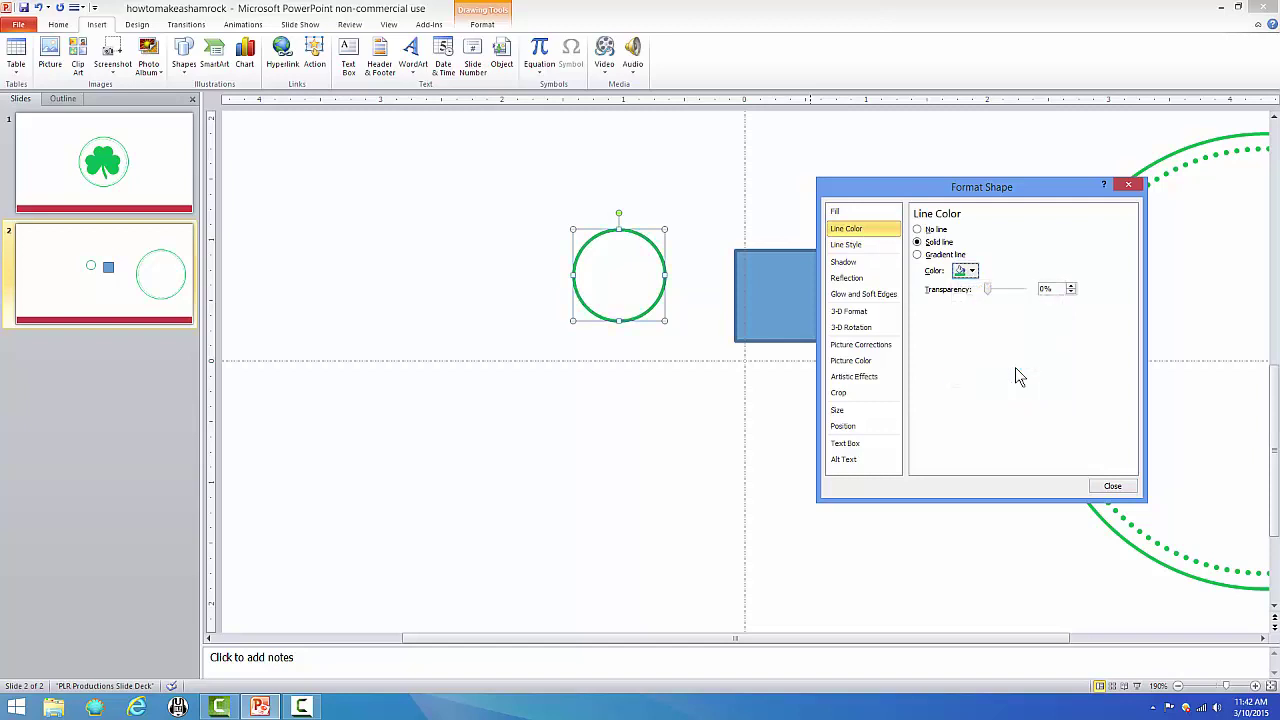
Give the square a solid standard green outline and no fill, and finish formatting it
{"action": "left_click", "coordinate": [780, 284]}
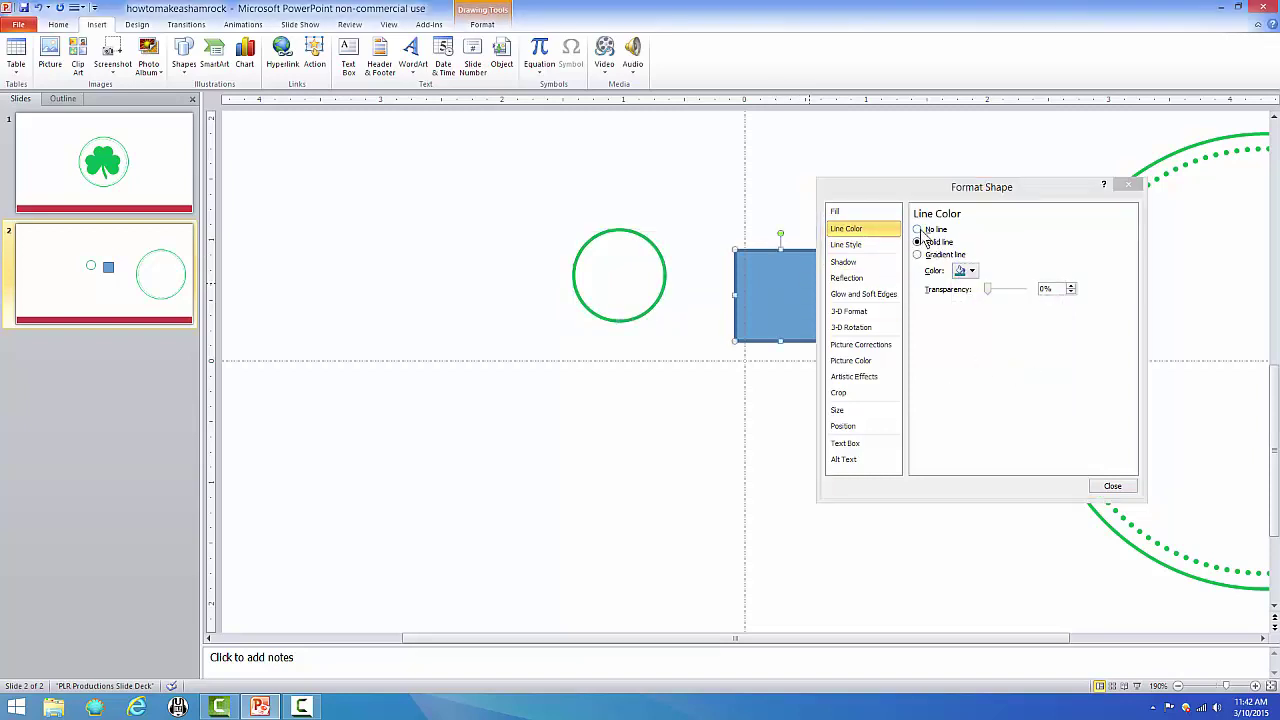
{"action": "left_click", "coordinate": [964, 271]}
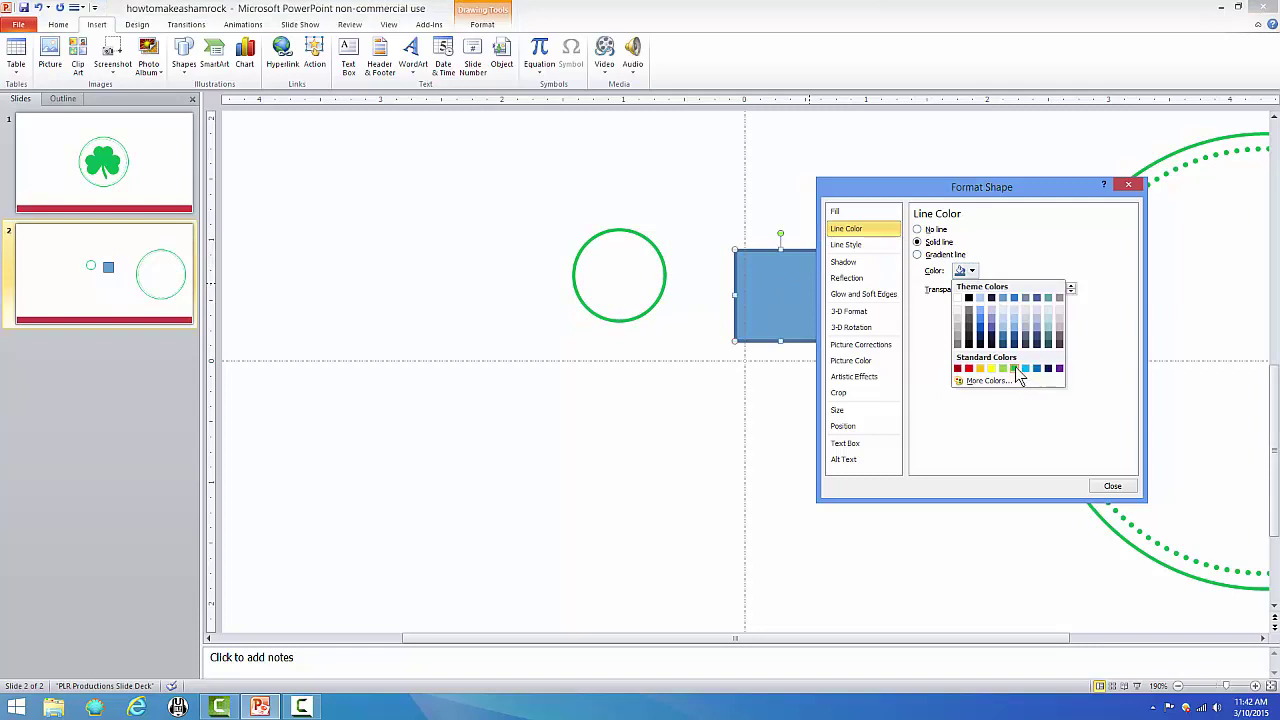
{"action": "left_click", "coordinate": [1016, 369]}
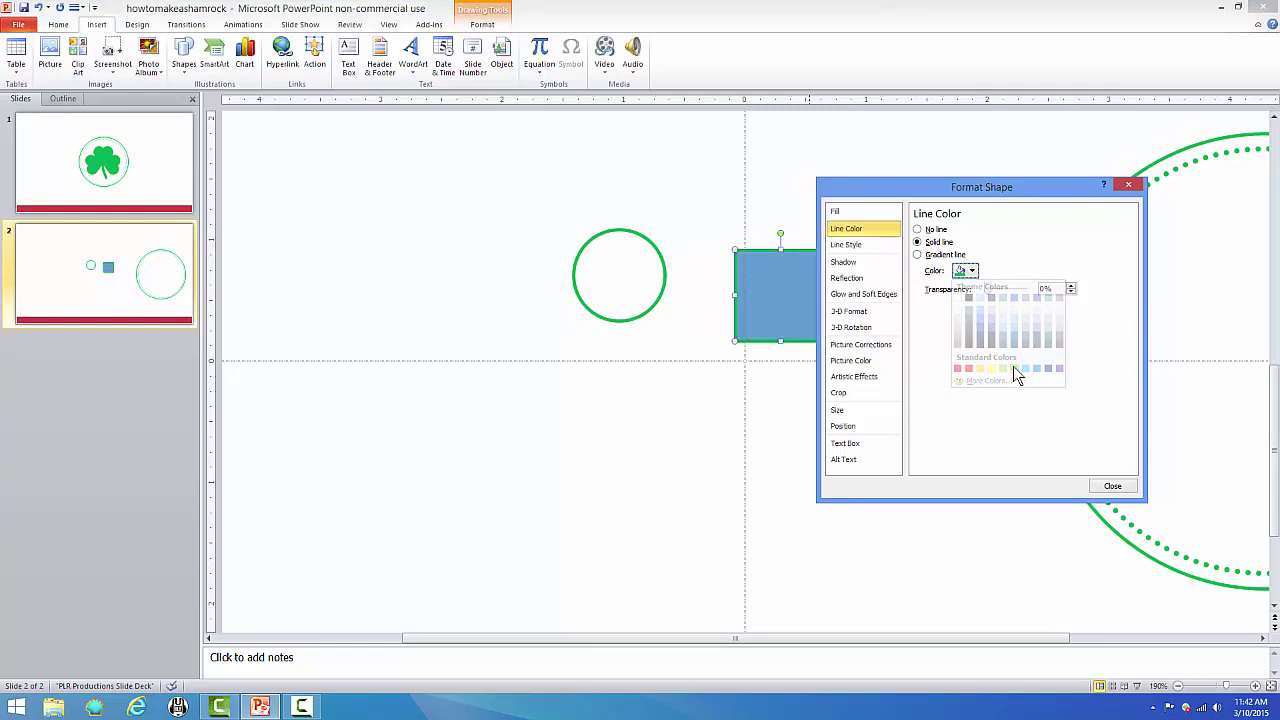
{"action": "left_click", "coordinate": [836, 212]}
{"action": "left_click", "coordinate": [930, 230]}
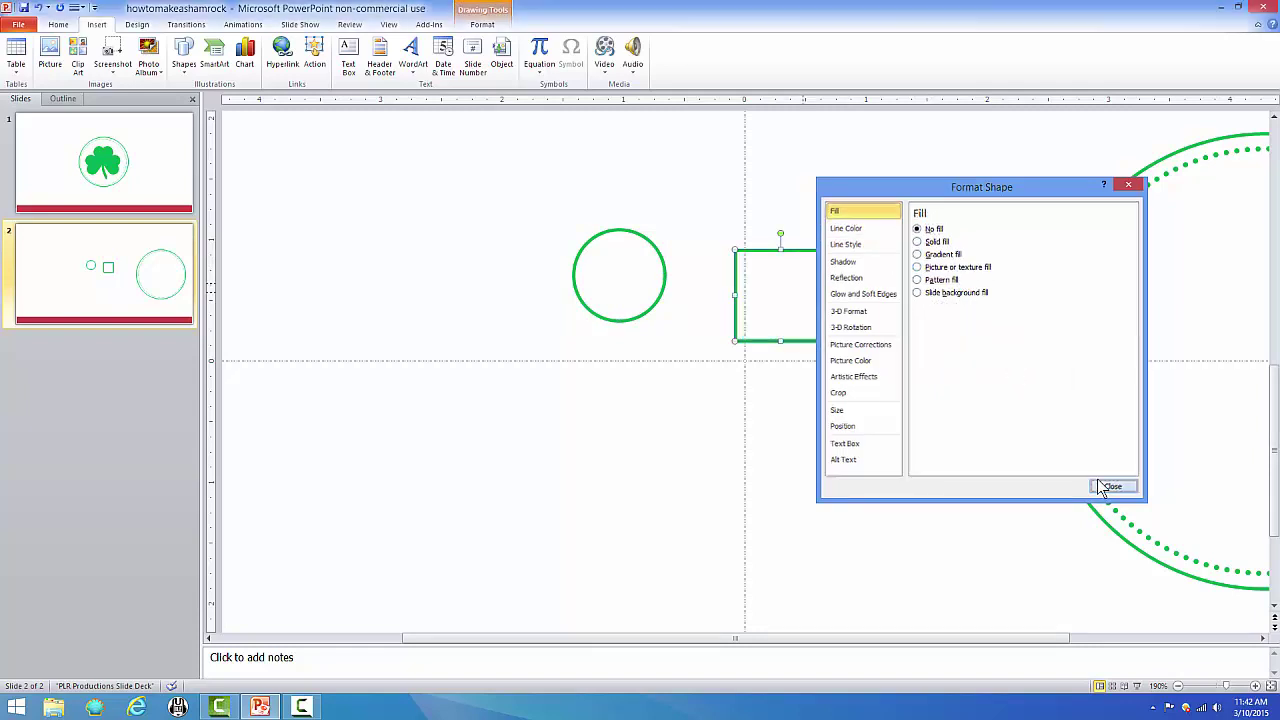
{"action": "left_click", "coordinate": [1111, 487]}
Rotate the green square by 45° so that it stands on one corner as a diamond
{"action": "scroll", "coordinate": [688, 305], "scroll_direction": "up", "scroll_amount": 5}
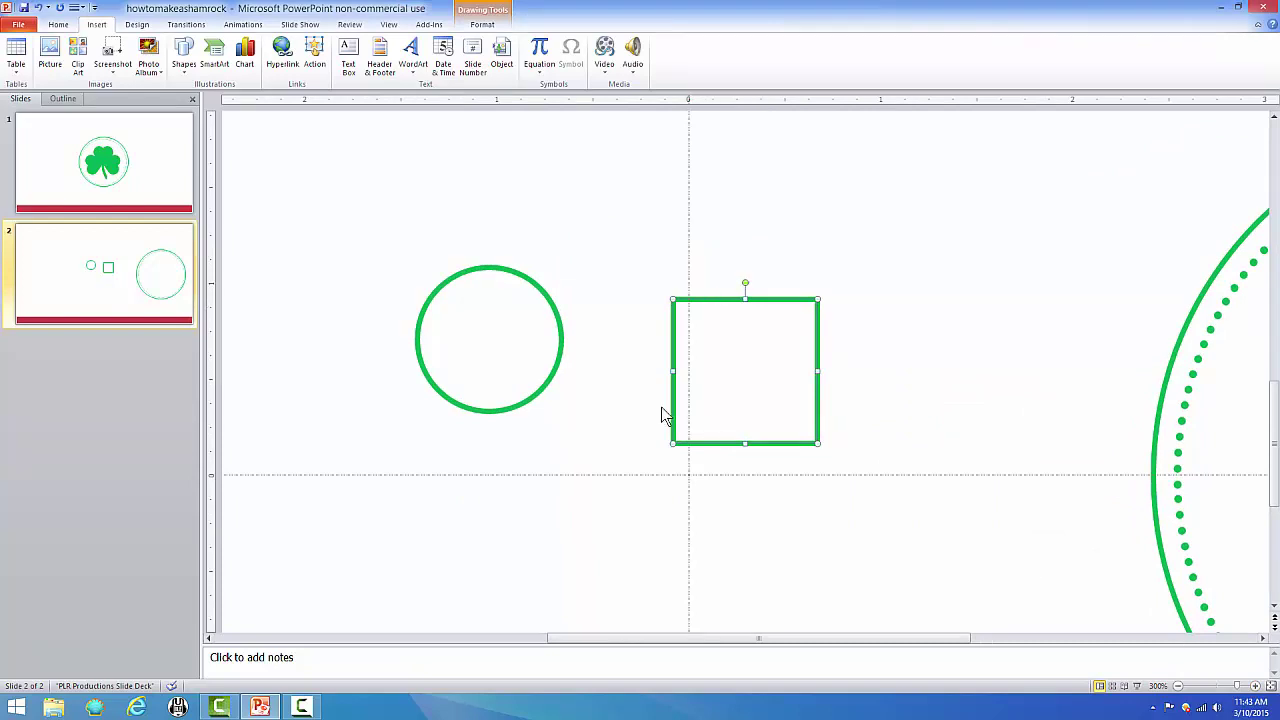
{"action": "left_click", "coordinate": [481, 26]}
{"action": "left_click", "coordinate": [898, 64]}
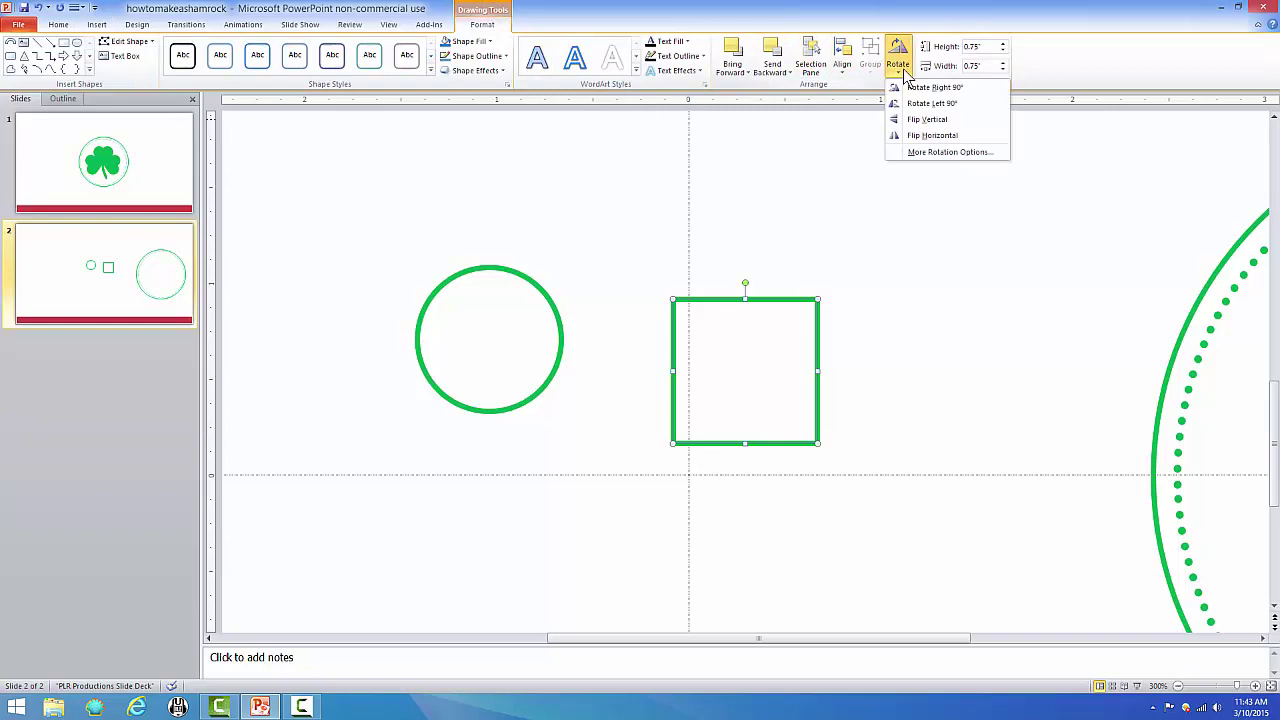
{"action": "left_click", "coordinate": [978, 152]}
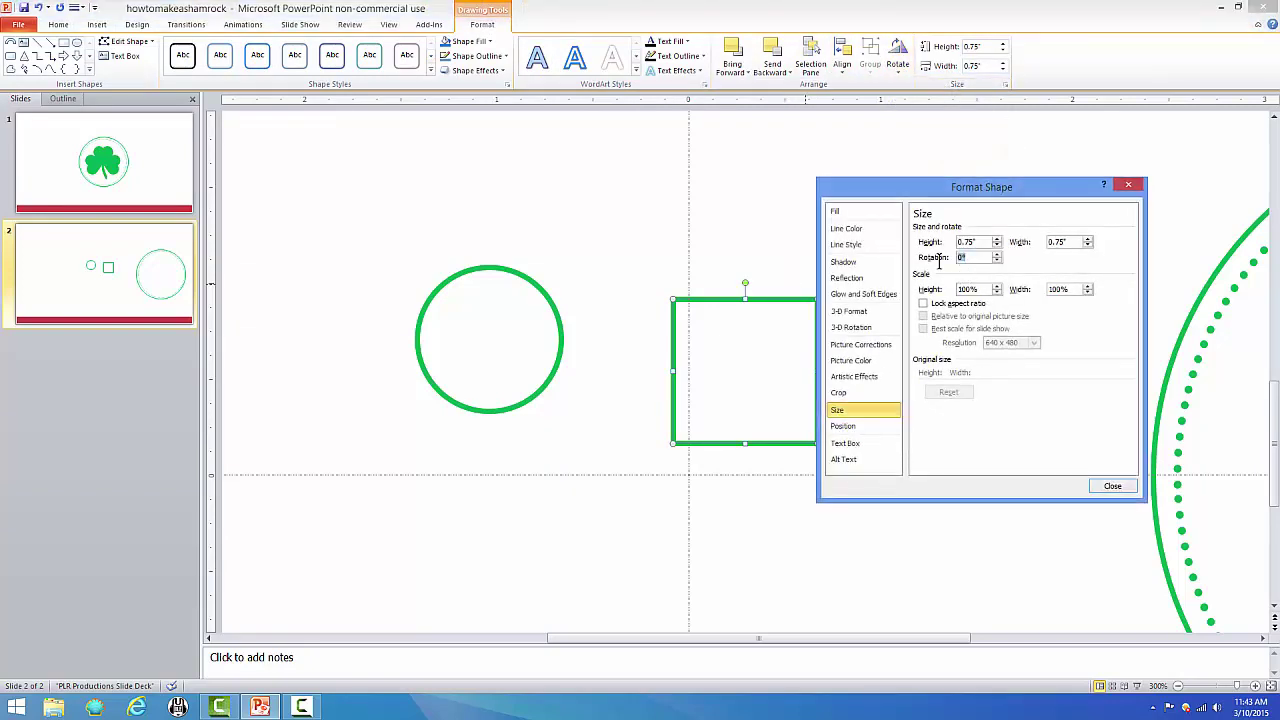
{"action": "type", "text": "45"}
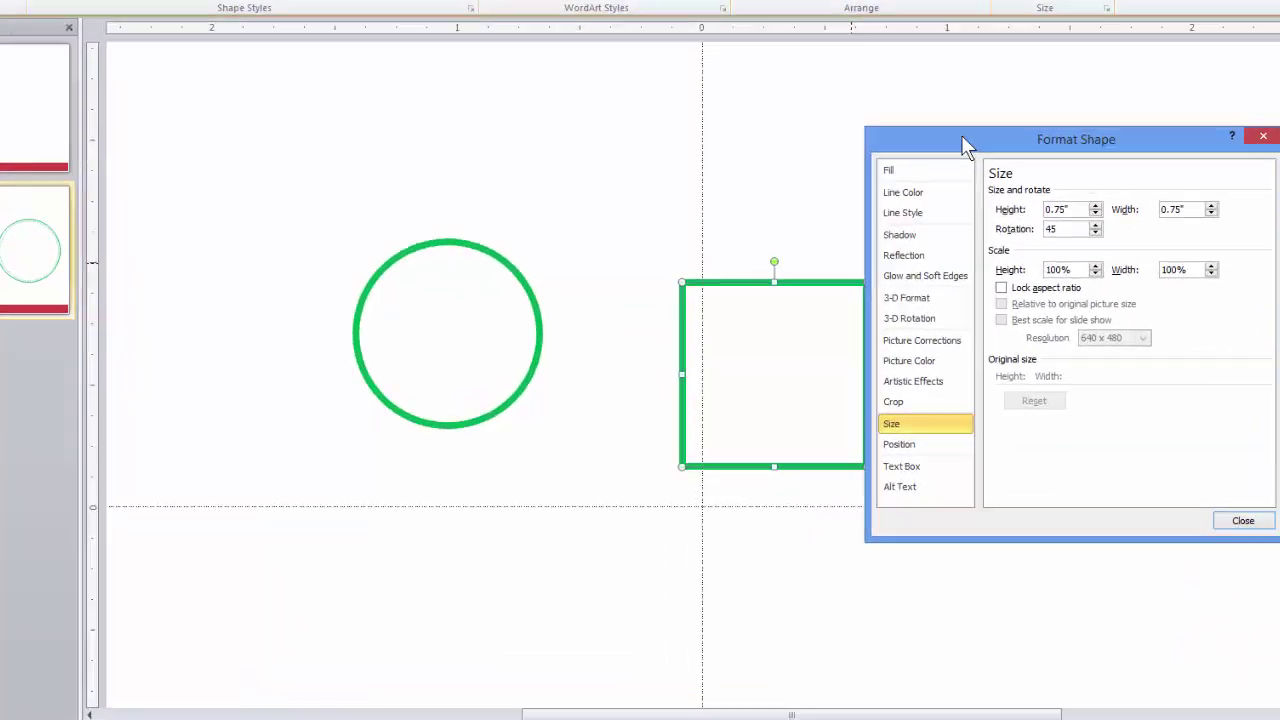
{"action": "key", "text": "Return"}
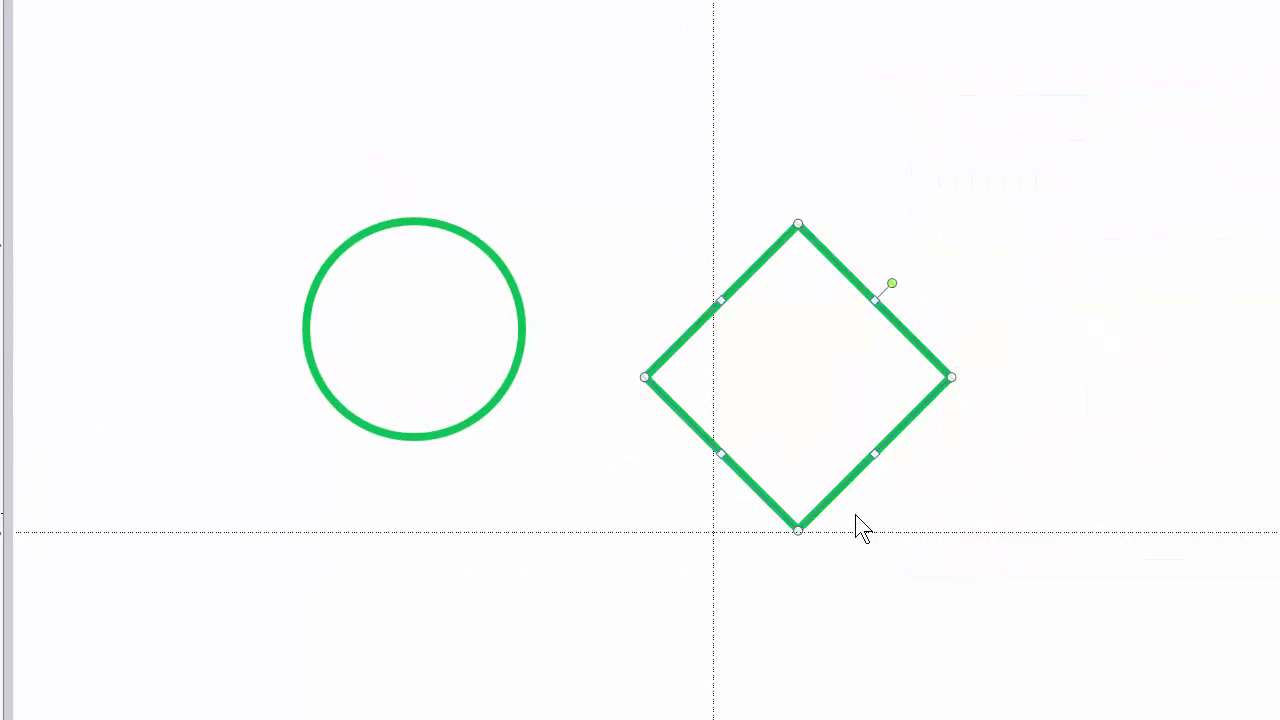
Align the rotated square to the center and middle of the slide
{"action": "left_click", "coordinate": [1000, 0]}
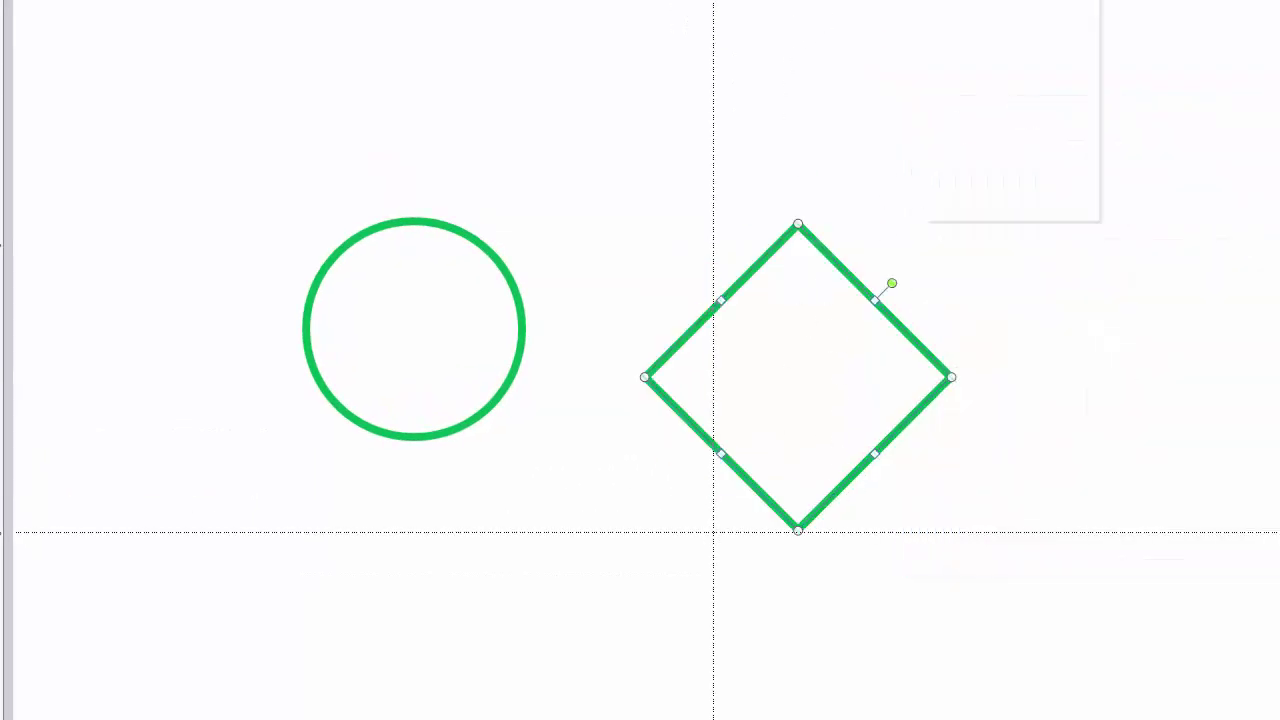
{"action": "left_click", "coordinate": [990, 0]}
{"action": "left_click", "coordinate": [1000, 2]}
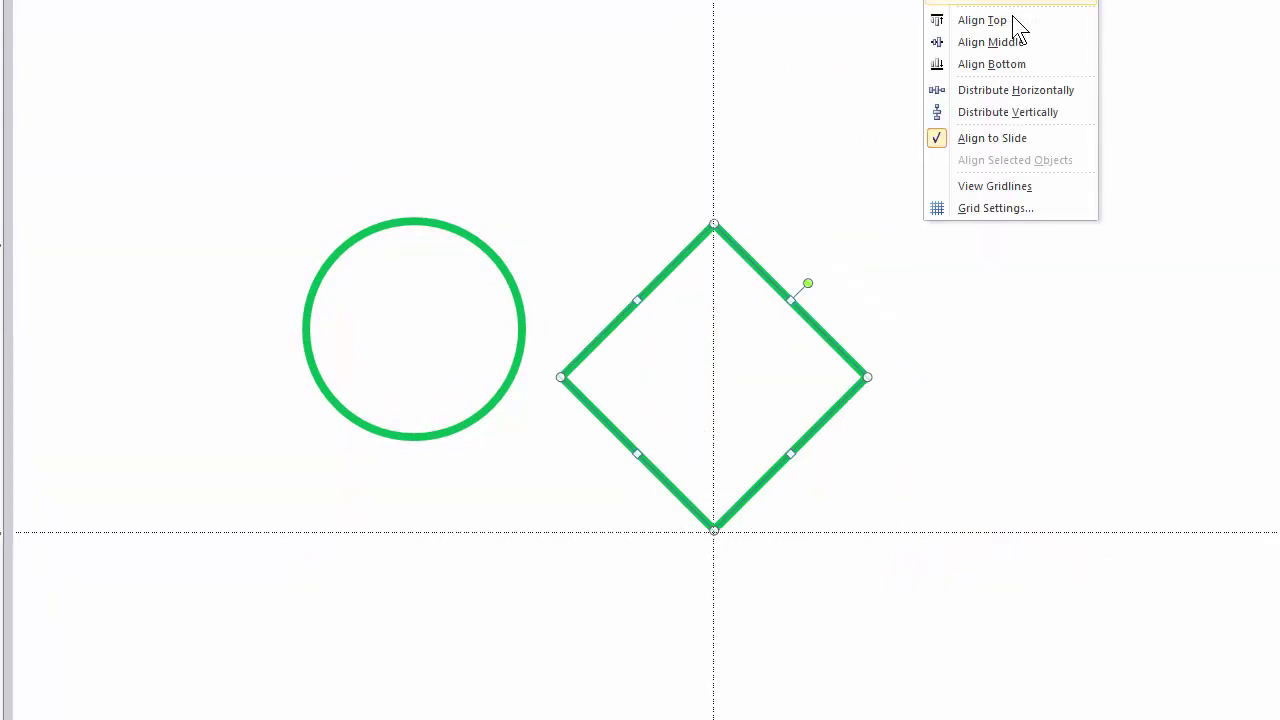
{"action": "left_click", "coordinate": [1018, 40]}
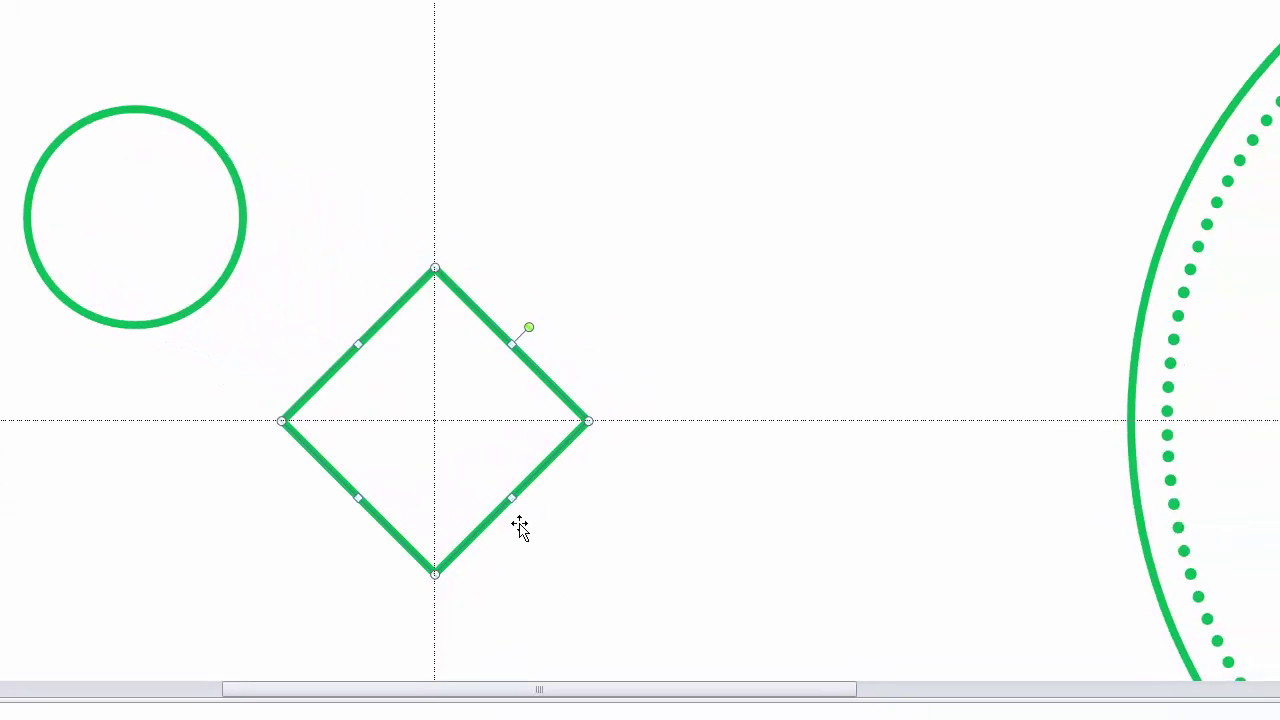
Move the small circle onto the diamond's upper-left side so that its diameter lies along that edge
{"action": "left_click", "coordinate": [154, 200]}
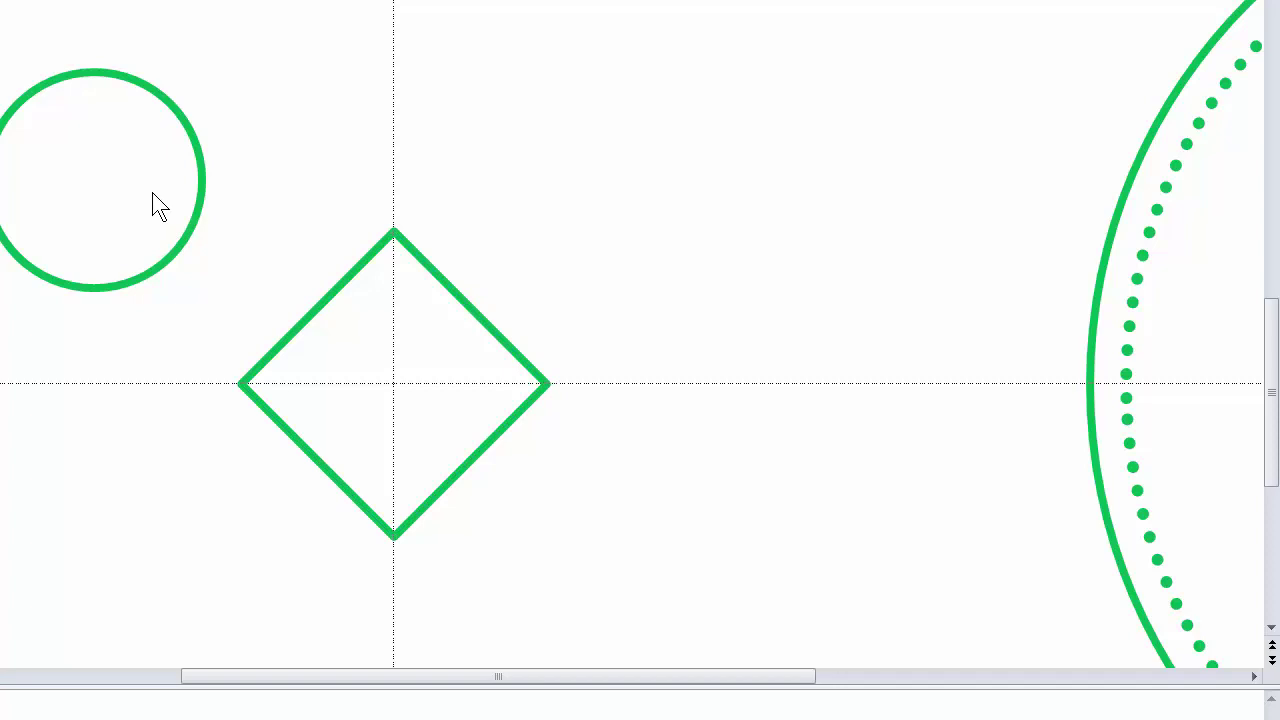
{"action": "left_click", "coordinate": [160, 100]}
{"action": "left_click_drag", "start_coordinate": [160, 100], "coordinate": [371, 209]}
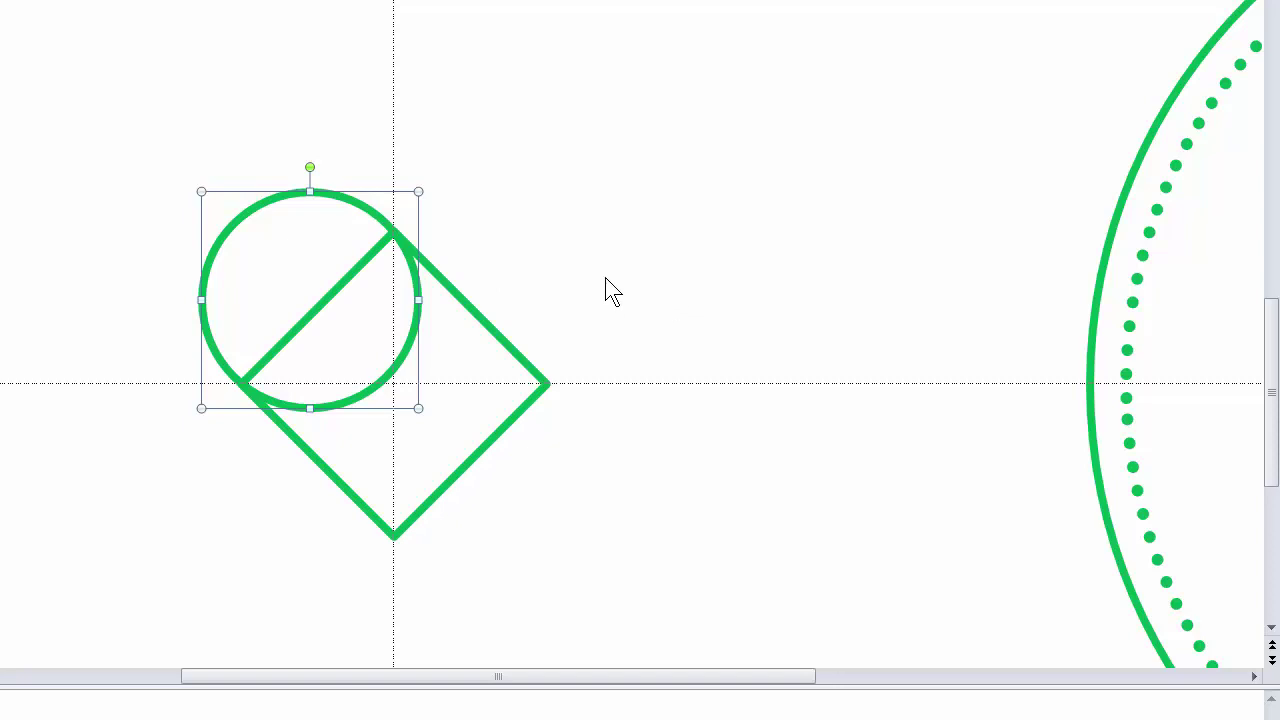
Copy the small circle on the diamond's upper-left side and paste a duplicate onto the same slide
{"action": "right_click", "coordinate": [241, 225]}
{"action": "left_click", "coordinate": [328, 260]}
{"action": "left_click", "coordinate": [93, 120]}
{"action": "key", "text": "ctrl+v"}
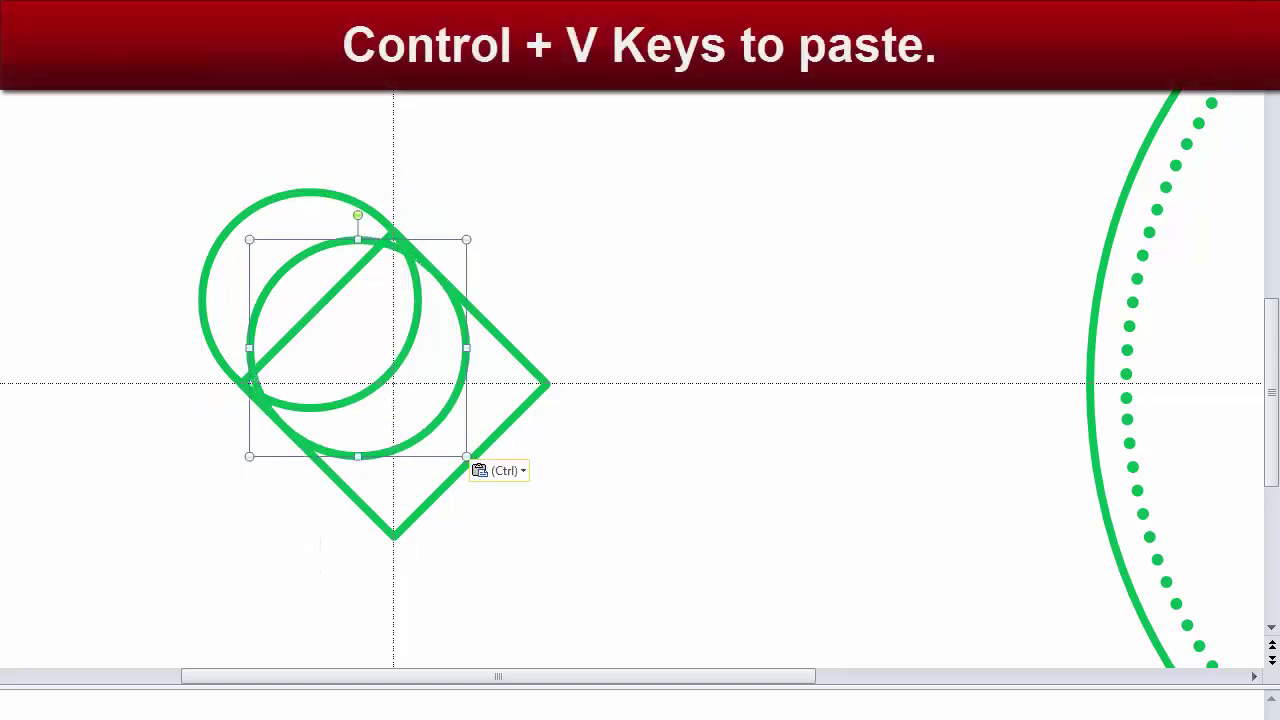
Nudge the pasted circle left and up until it lies exactly over the original circle
{"action": "key", "text": "Left"}
{"action": "key", "text": "Left"}
{"action": "key", "text": "Left"}
{"action": "key", "text": "Left"}
{"action": "key", "text": "Left"}
{"action": "key", "text": "Left"}
{"action": "key", "text": "Up"}
{"action": "key", "text": "Up"}
{"action": "key", "text": "Up"}
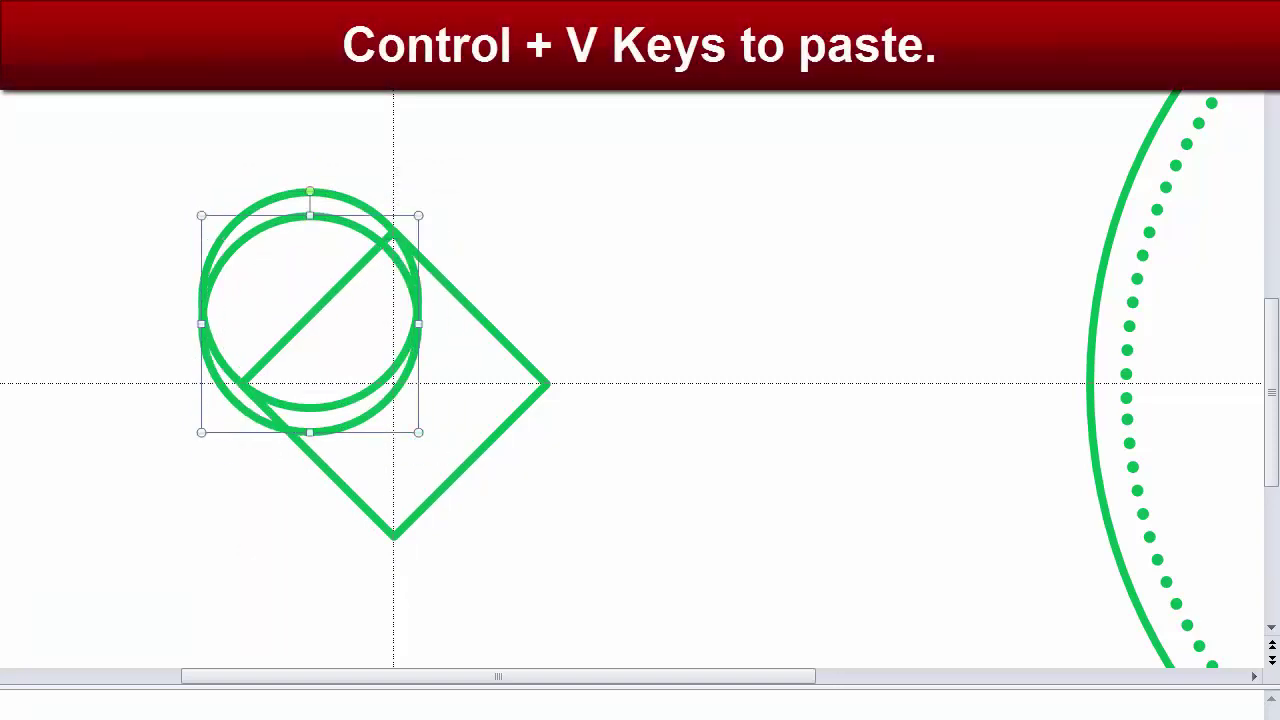
{"action": "key", "text": "Up"}
{"action": "key", "text": "Up"}
{"action": "key", "text": "Up"}
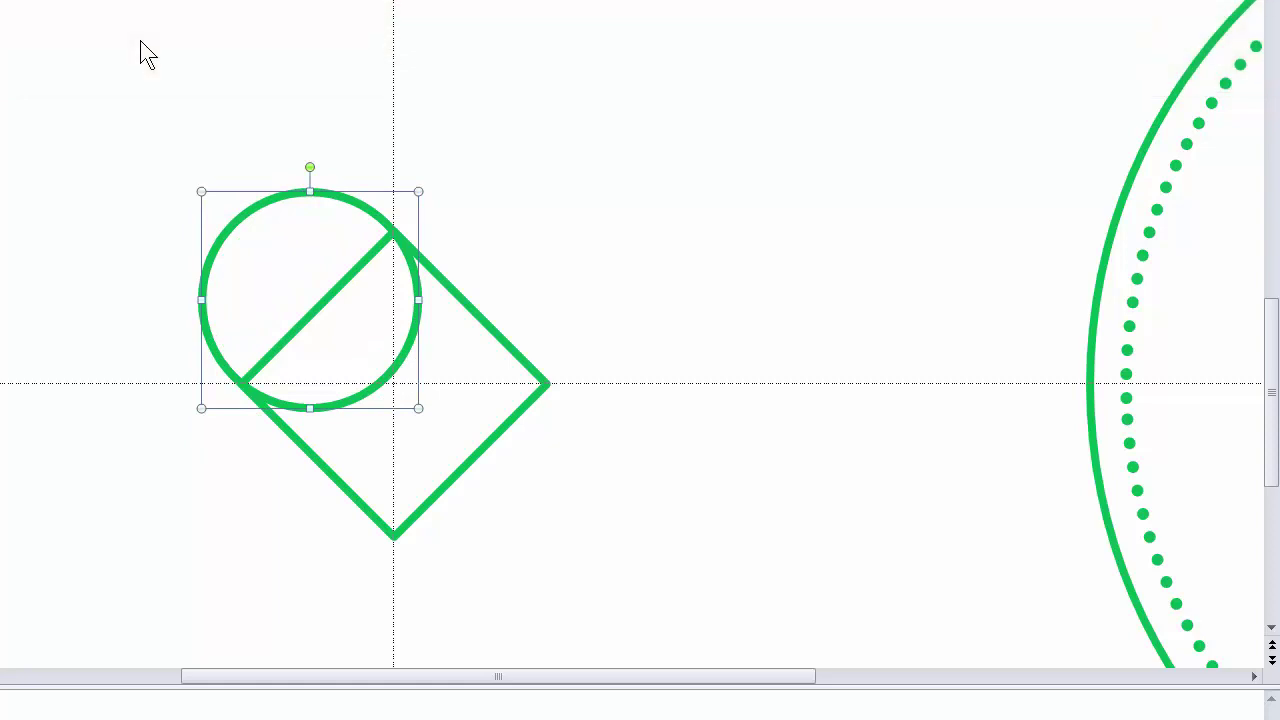
Nudge the duplicate circle right until its diameter lies along the diamond's upper-right side, mirroring the first circle
{"action": "key", "text": "Right"}
{"action": "key", "text": "Right"}
{"action": "key", "text": "Right"}
{"action": "key", "text": "Right"}
{"action": "key", "text": "Right"}
{"action": "key", "text": "Right"}
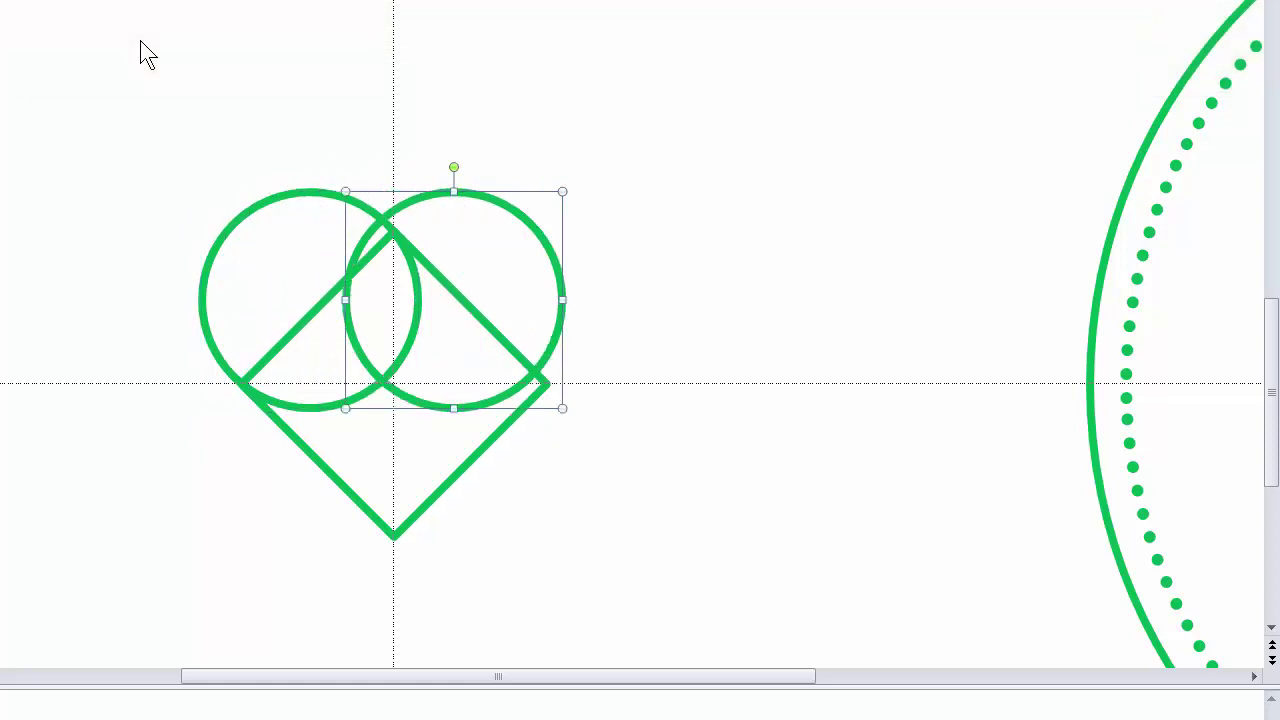
{"action": "key", "text": "Right"}
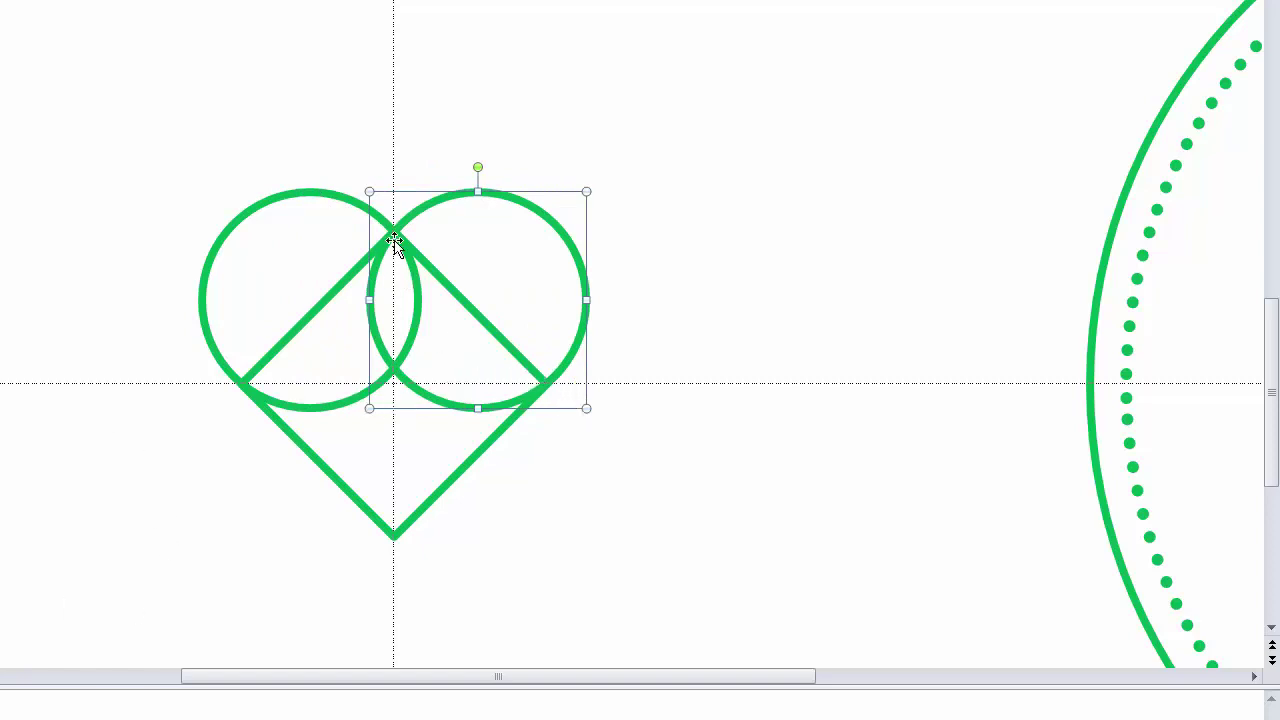
Select the two small circles and the diamond and group them into one heart-shaped leaf
{"action": "left_click_drag", "start_coordinate": [95, 84], "coordinate": [818, 680]}
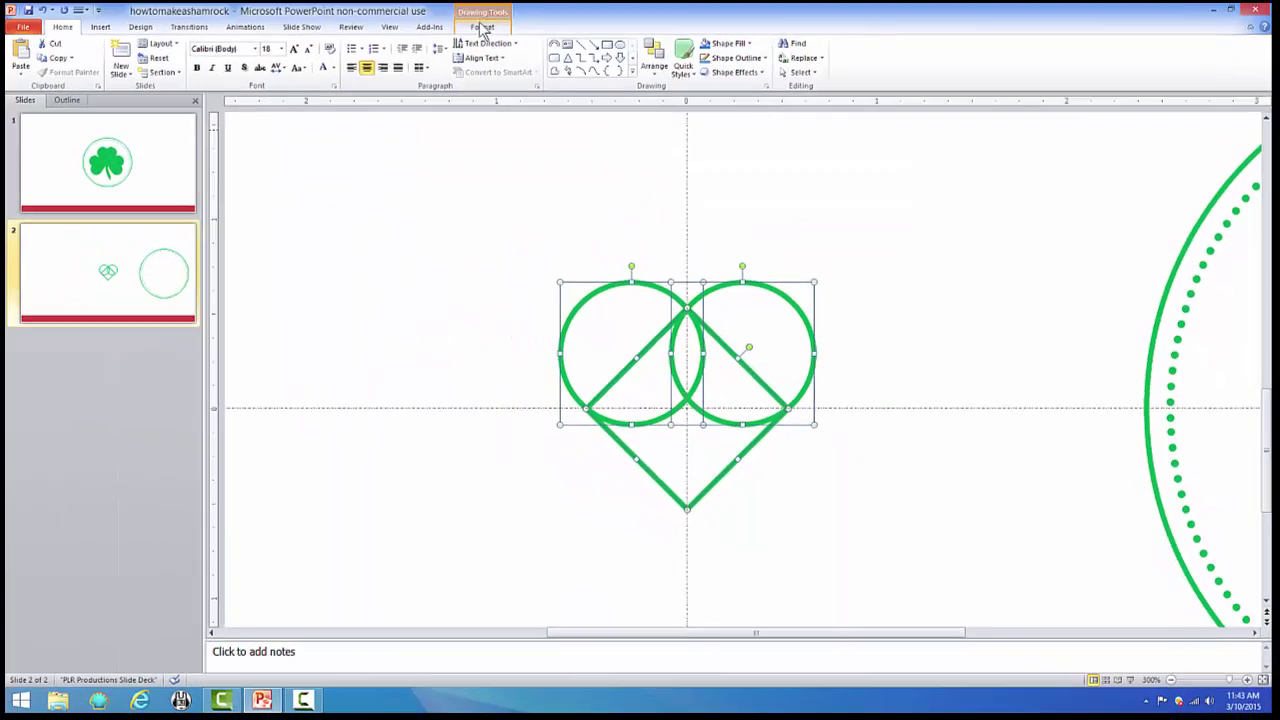
{"action": "left_click", "coordinate": [484, 28]}
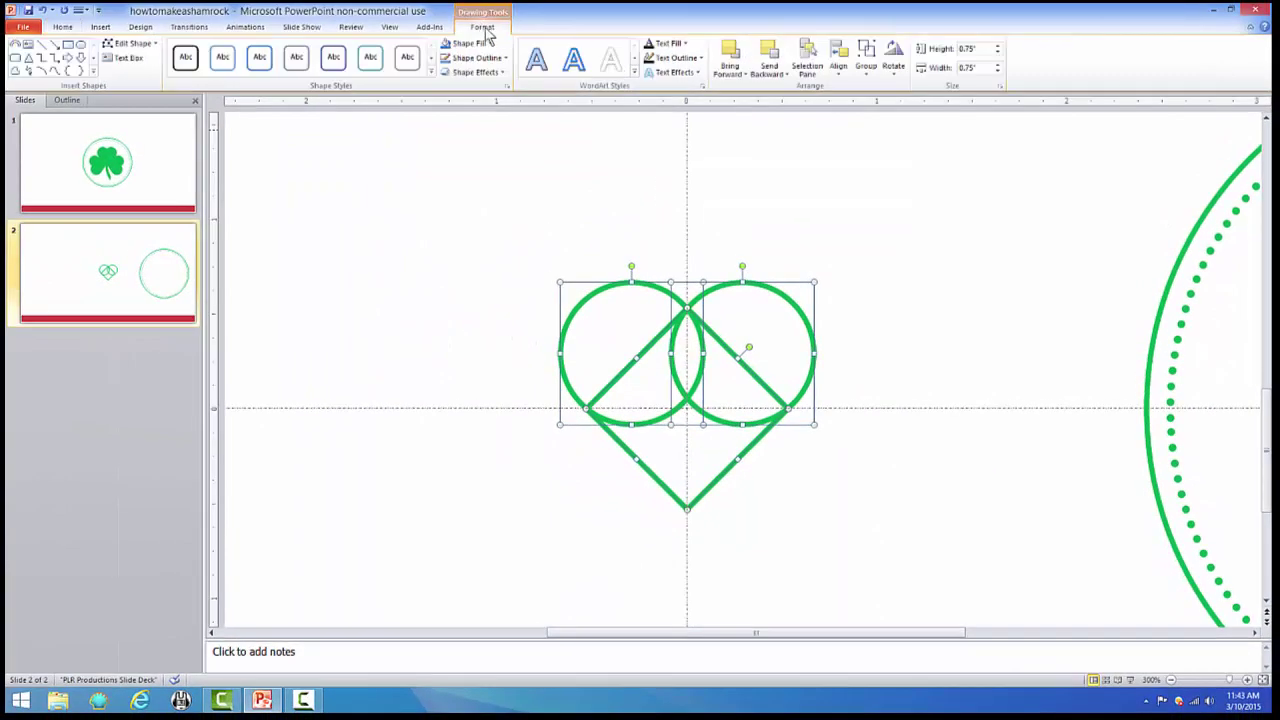
{"action": "left_click", "coordinate": [866, 62]}
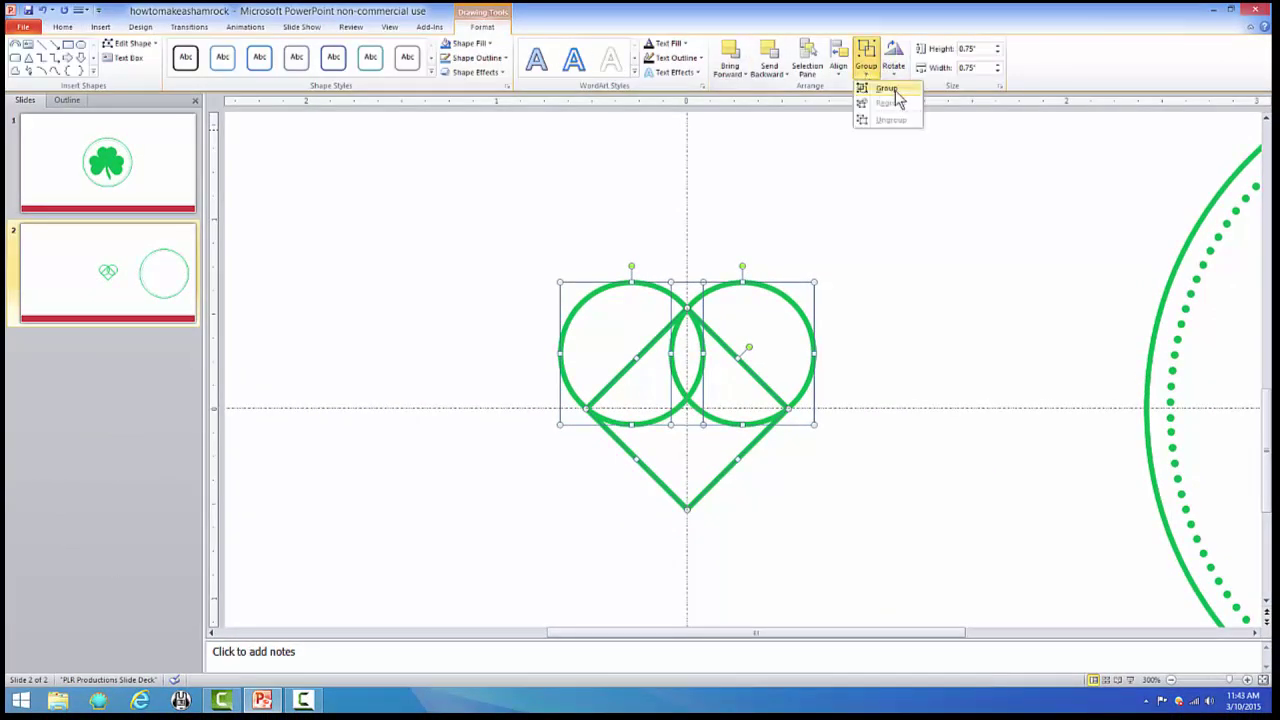
{"action": "left_click", "coordinate": [887, 89]}
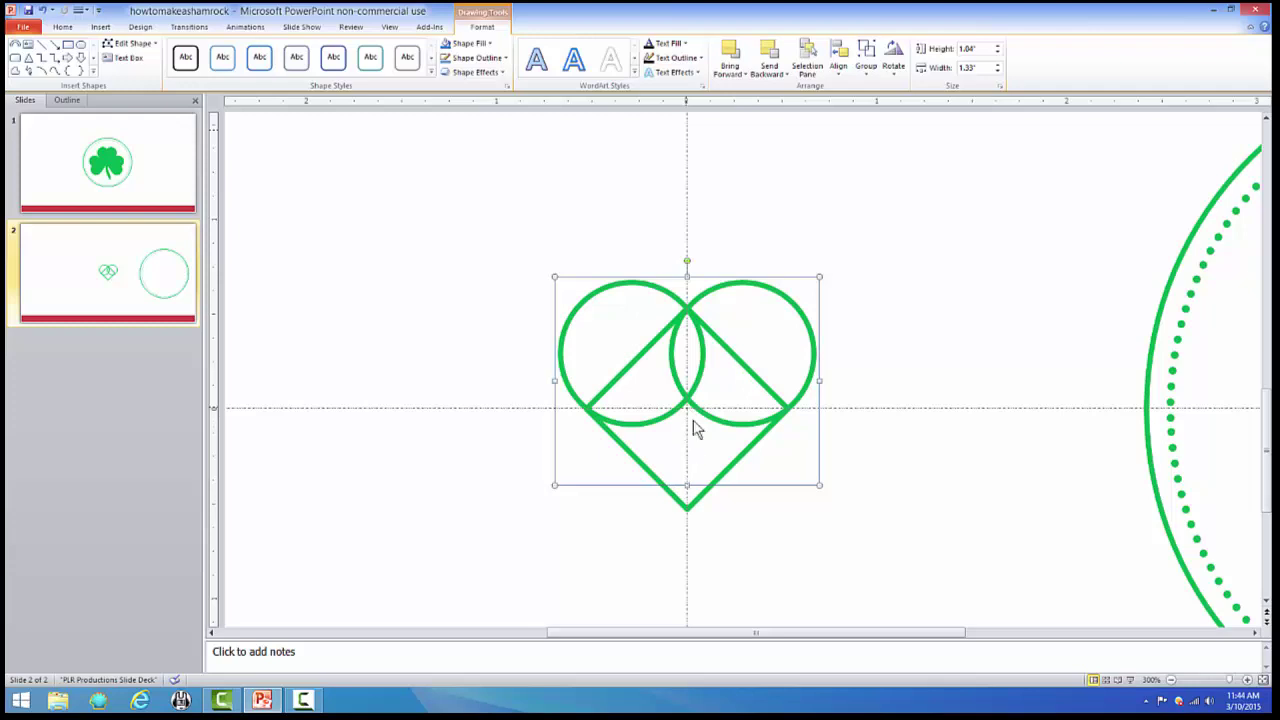
Nudge the heart-shaped group up along the vertical guide so its bottom tip sits just below the horizontal guide
{"action": "key", "text": "Up"}
{"action": "key", "text": "Up"}
{"action": "key", "text": "Up"}
{"action": "key", "text": "Up"}
{"action": "key", "text": "Up"}
{"action": "key", "text": "Up"}
{"action": "key", "text": "Up"}
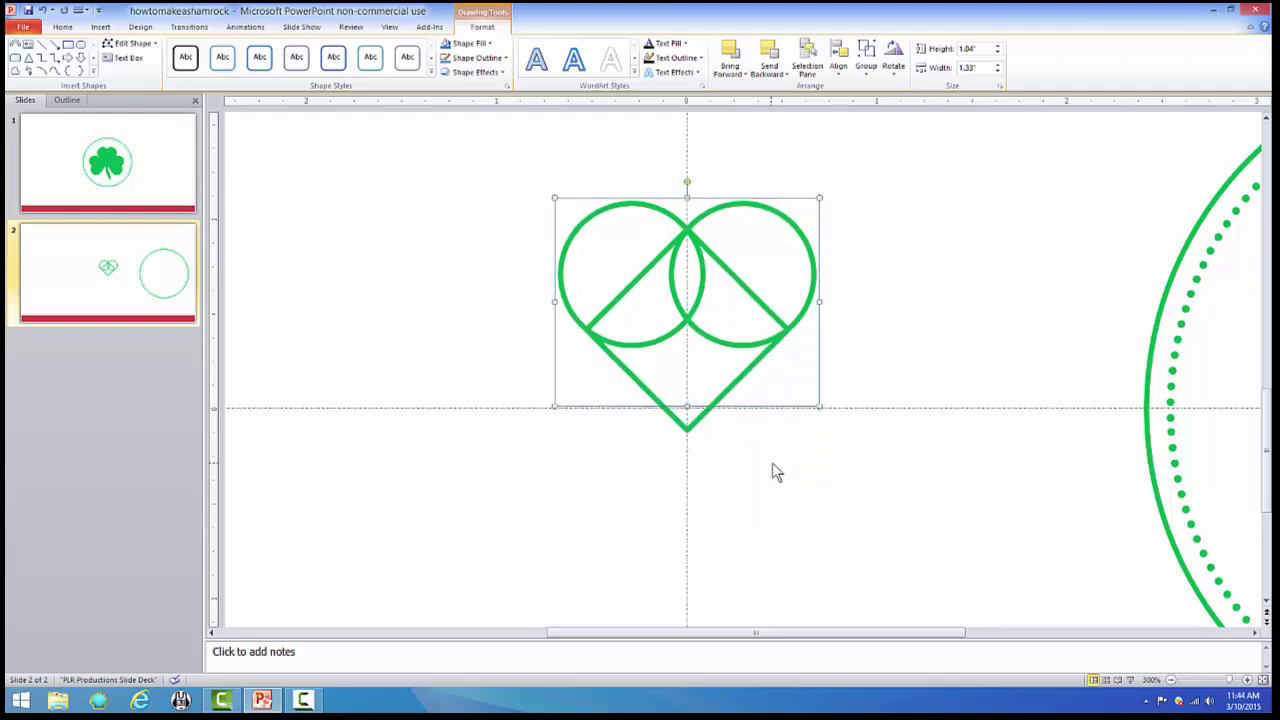
{"action": "key", "text": "Up"}
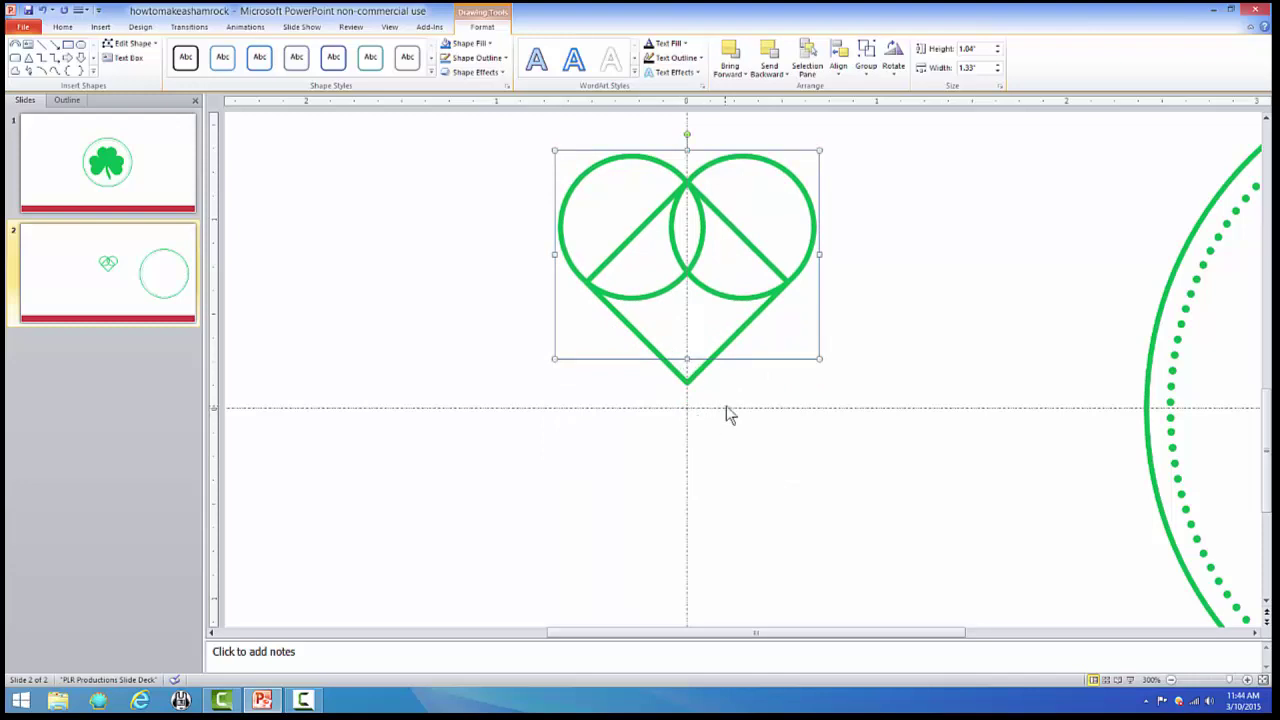
{"action": "key", "text": "Down"}
{"action": "key", "text": "Down"}
{"action": "key", "text": "Down"}
{"action": "key", "text": "Down"}
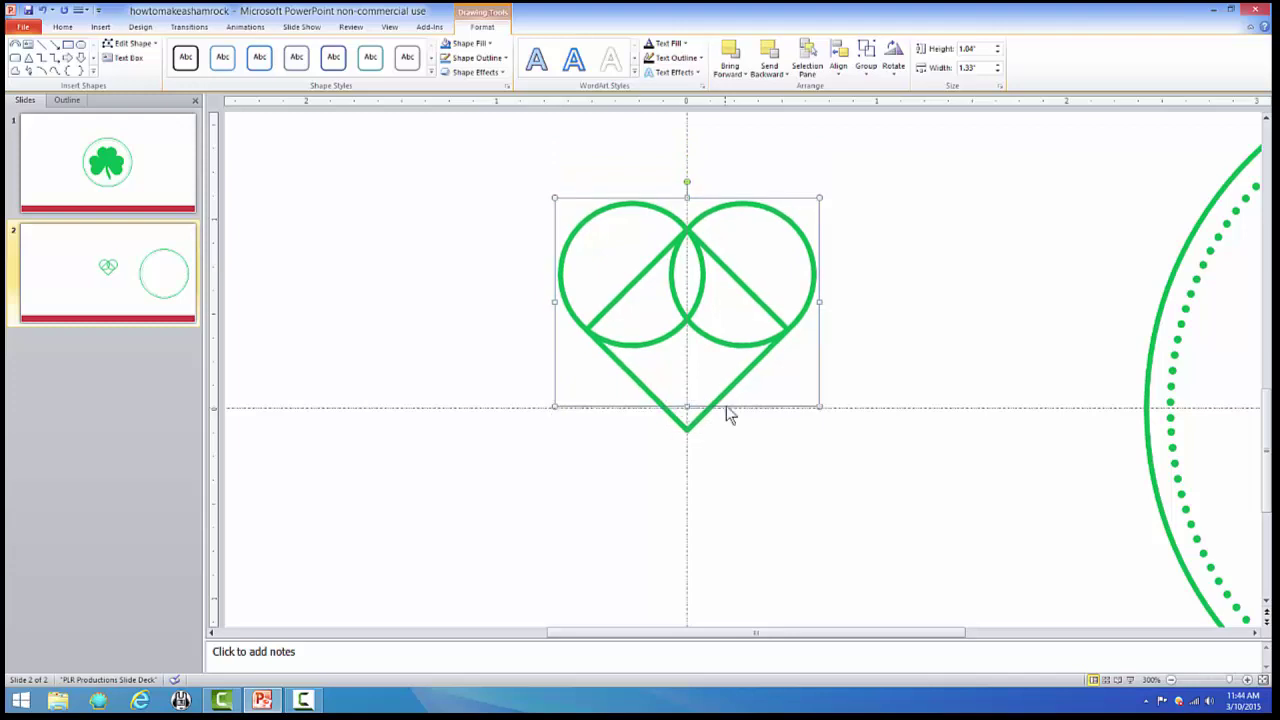
Copy the heart-shaped group and paste a duplicate onto the same slide
{"action": "left_click", "coordinate": [694, 363]}
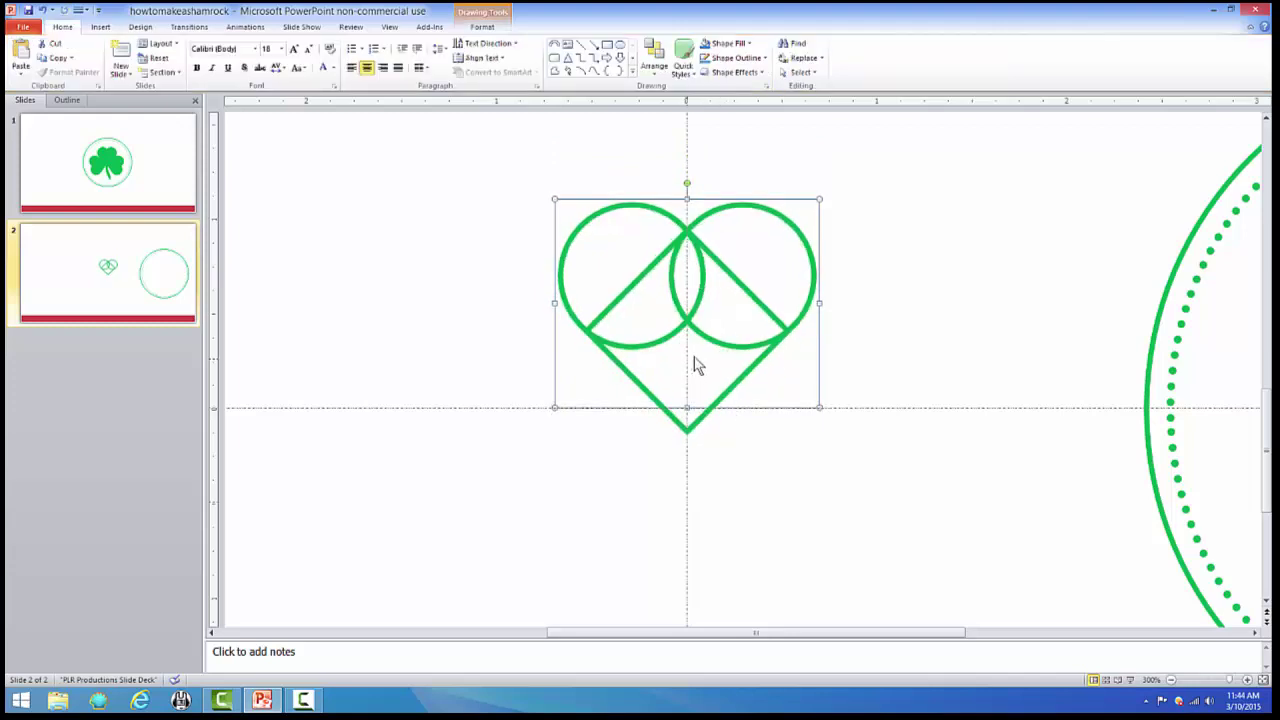
{"action": "right_click", "coordinate": [697, 333]}
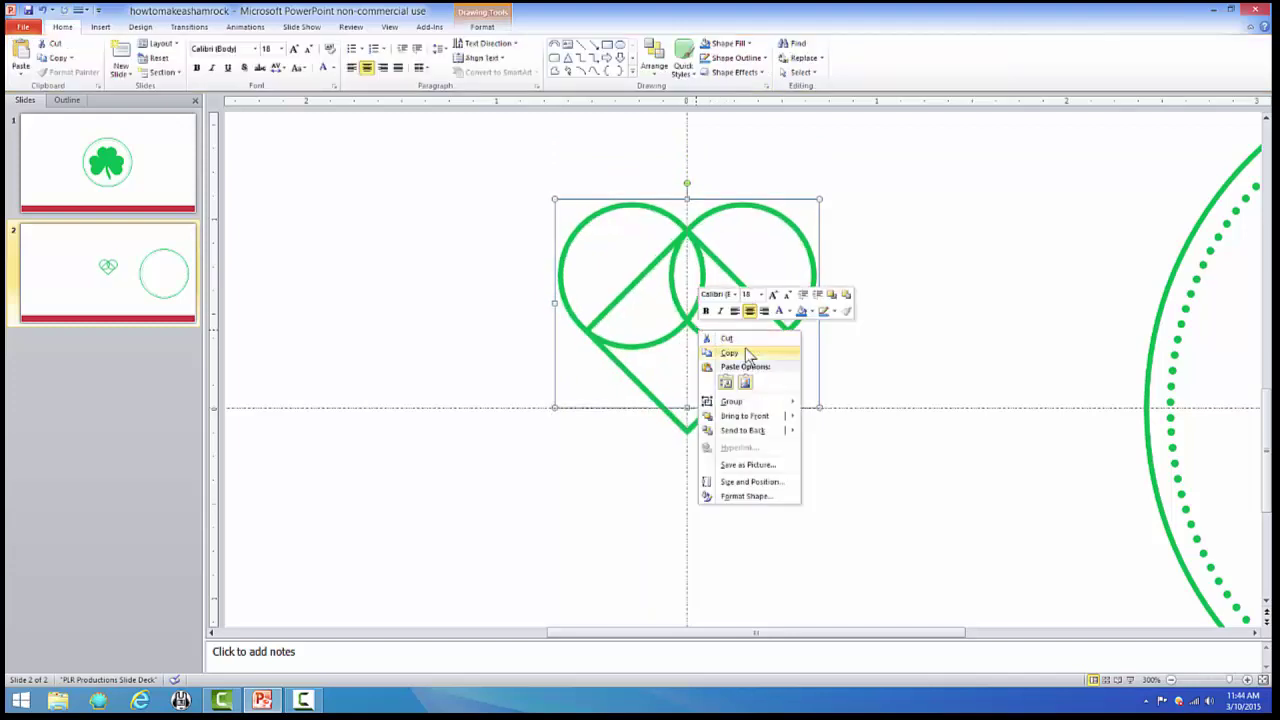
{"action": "left_click", "coordinate": [745, 347]}
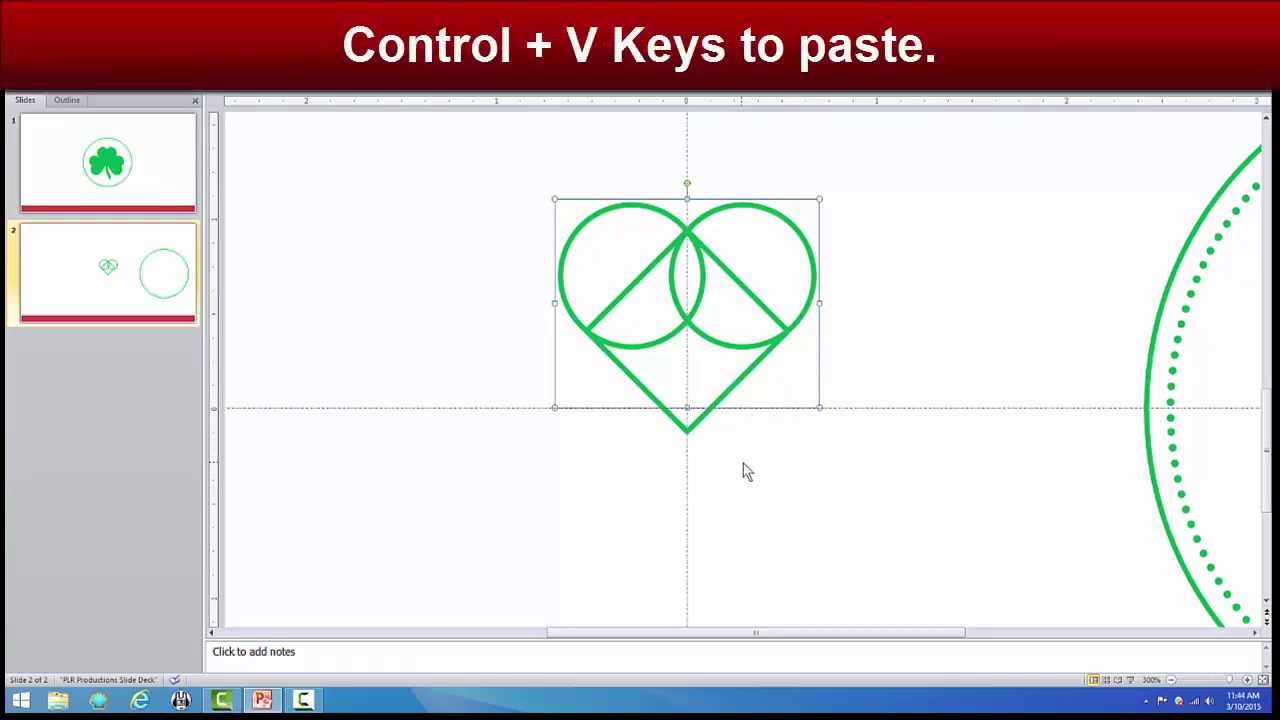
{"action": "key", "text": "ctrl+v"}
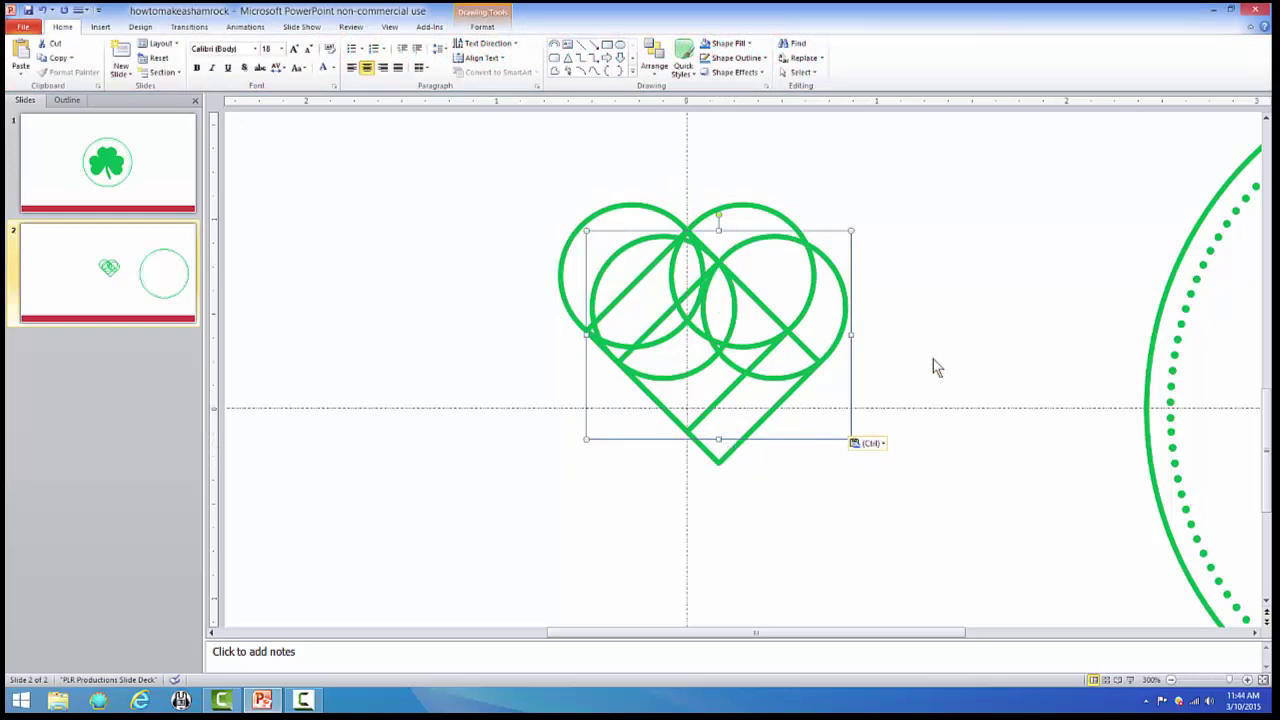
Nudge the pasted heart left and up until it lies exactly over the original heart
{"action": "key", "text": "Left"}
{"action": "key", "text": "Left"}
{"action": "key", "text": "Left"}
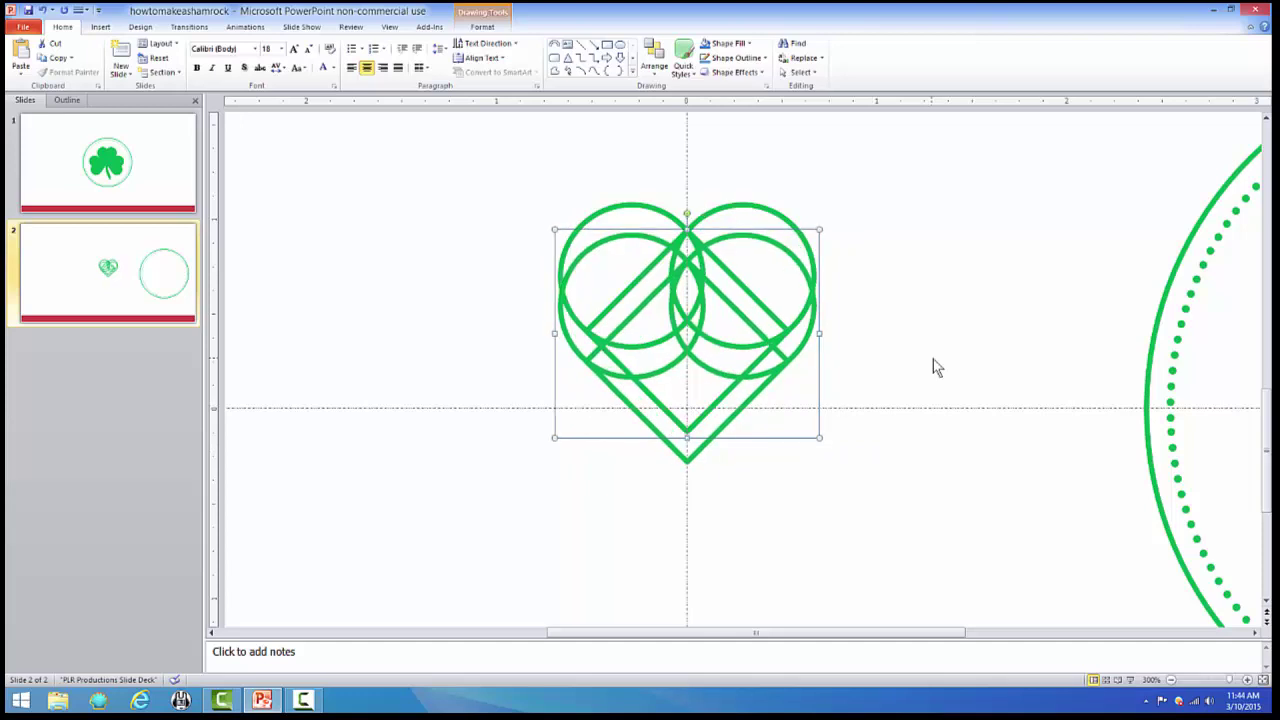
{"action": "key", "text": "Up"}
{"action": "key", "text": "Up"}
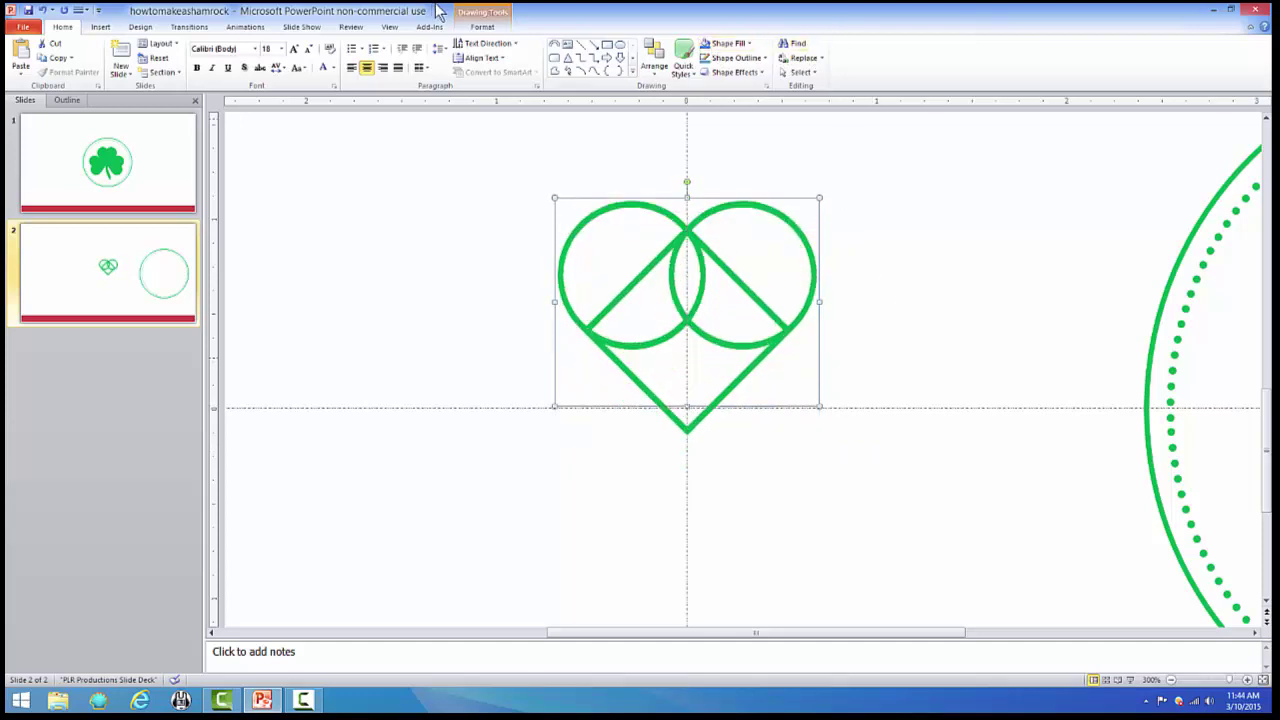
Set the duplicate heart's rotation to -100°
{"action": "left_click", "coordinate": [497, 30]}
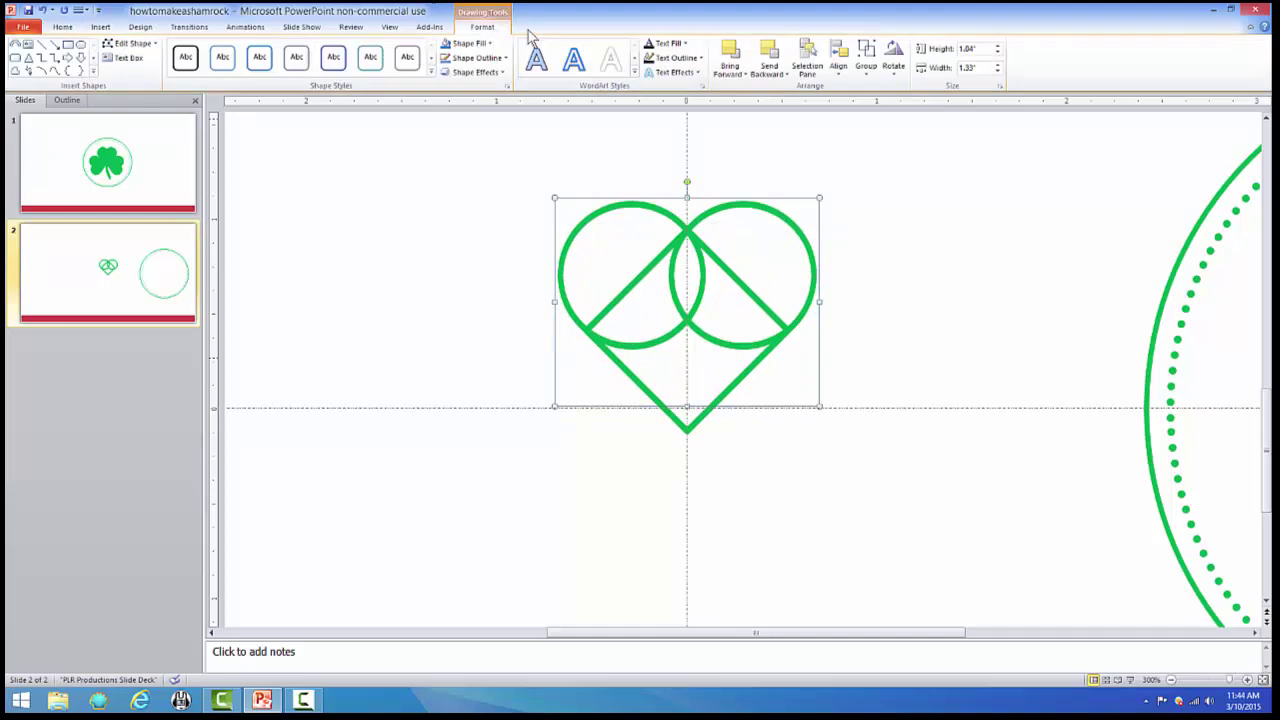
{"action": "left_click", "coordinate": [895, 66]}
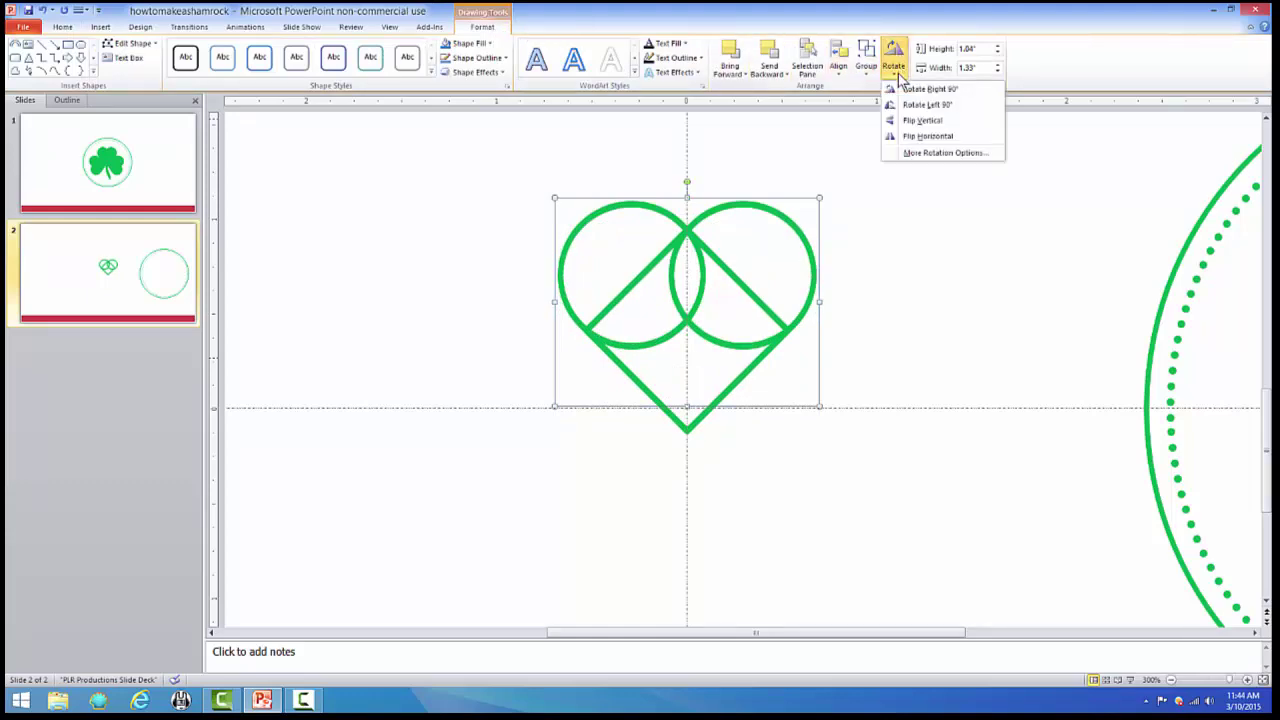
{"action": "left_click", "coordinate": [953, 153]}
{"action": "left_click_drag", "start_coordinate": [922, 182], "coordinate": [988, 114]}
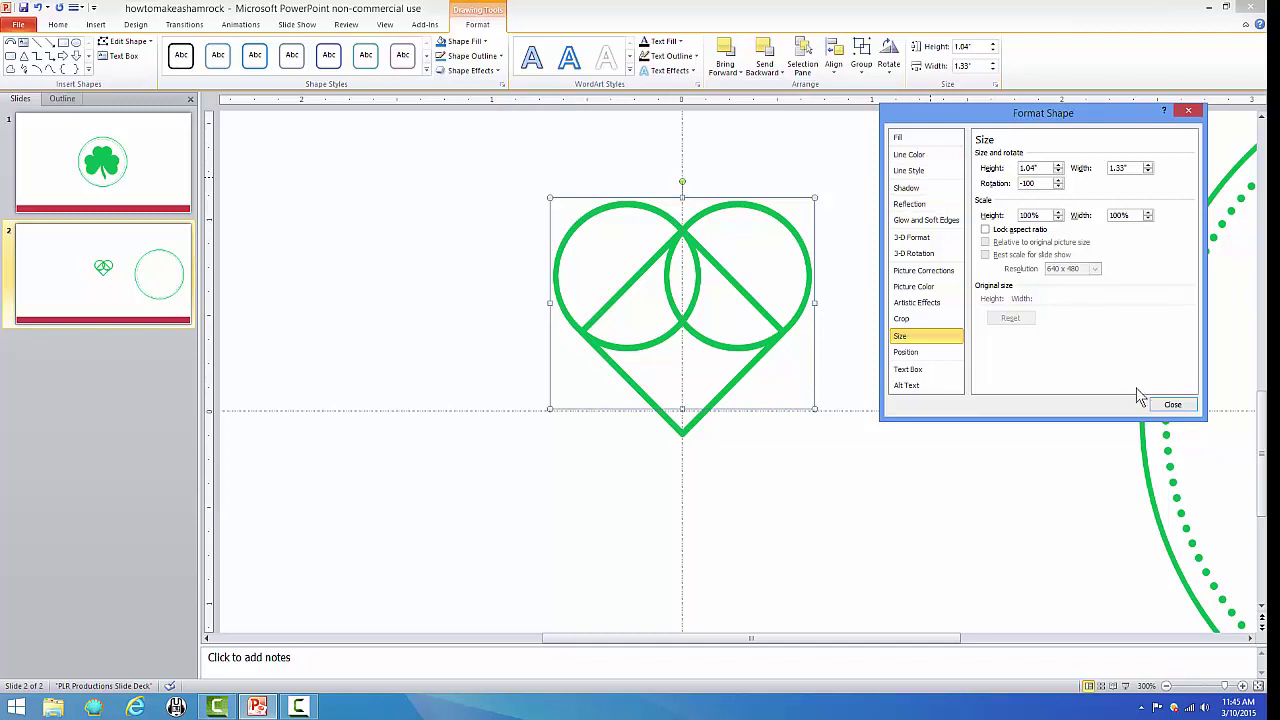
{"action": "left_click", "coordinate": [1170, 405]}
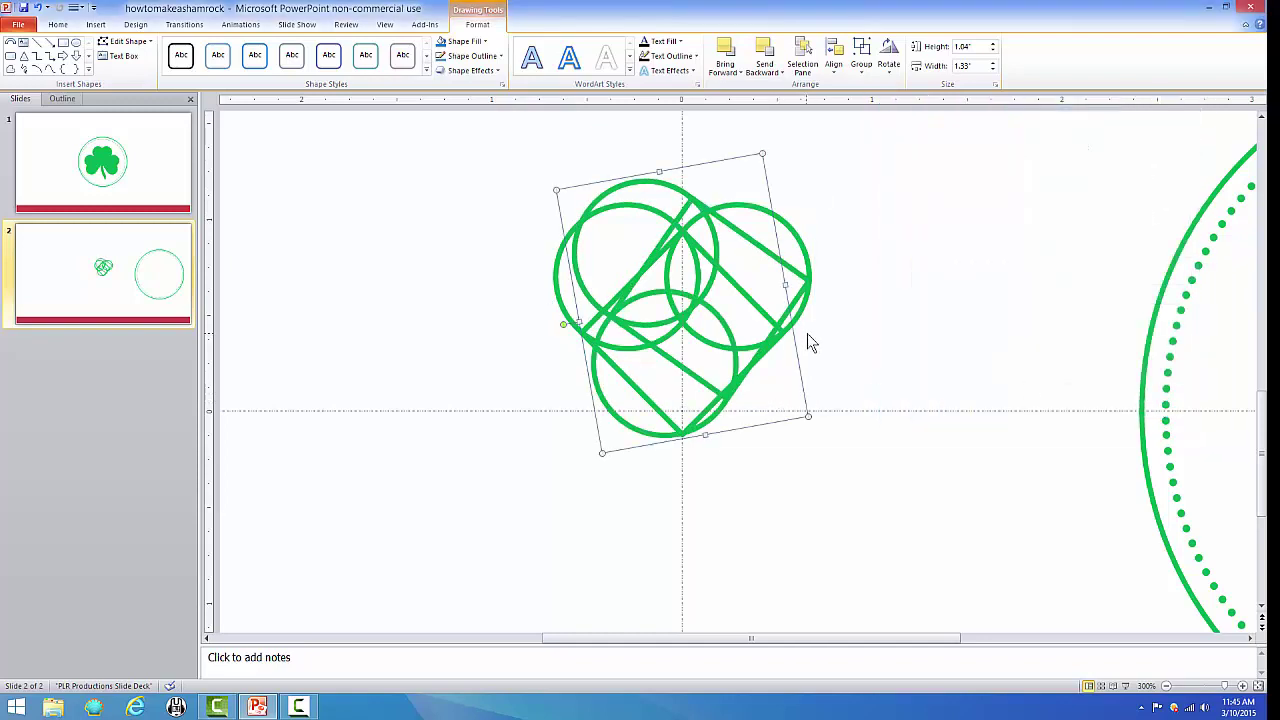
Nudge the rotated heart down and left to form the left leaf, its upper corner meeting the top leaf's left corner
{"action": "key", "text": "Down"}
{"action": "key", "text": "Down"}
{"action": "key", "text": "Down"}
{"action": "key", "text": "Down"}
{"action": "key", "text": "Down"}
{"action": "key", "text": "Down"}
{"action": "key", "text": "Down"}
{"action": "key", "text": "Down"}
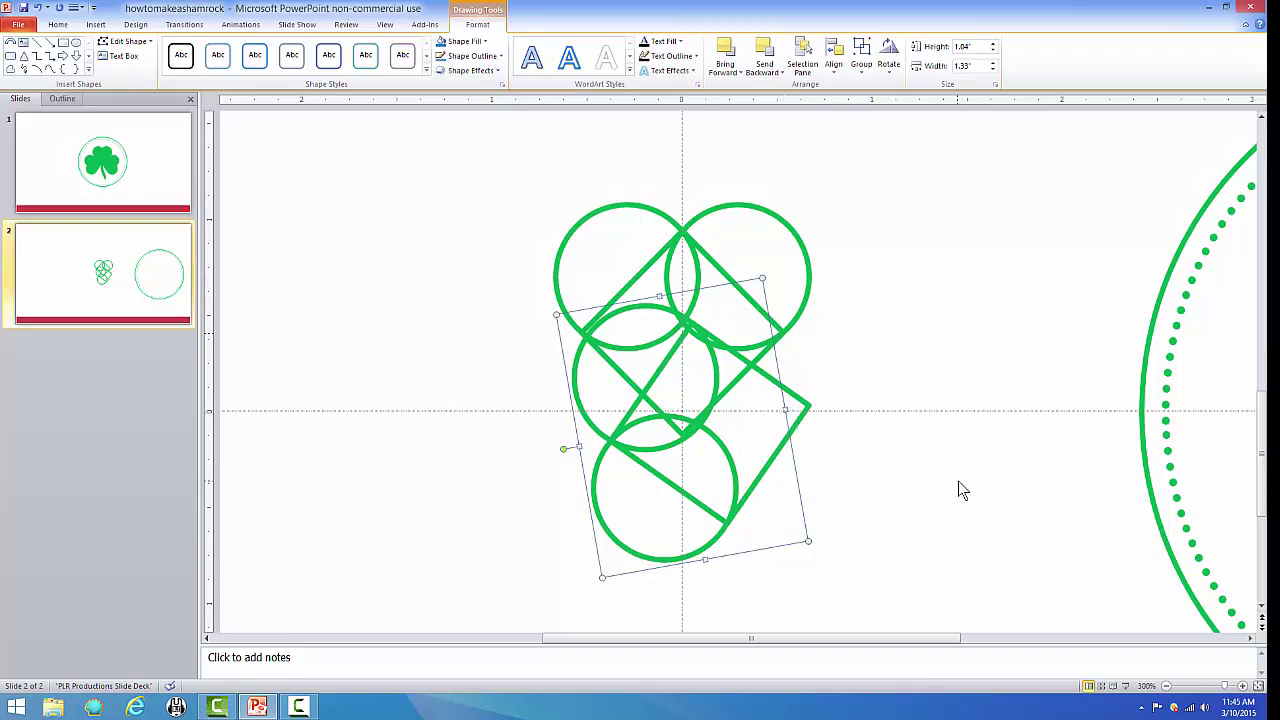
{"action": "key", "text": "Left"}
{"action": "key", "text": "Left"}
{"action": "key", "text": "Left"}
{"action": "key", "text": "Left"}
{"action": "key", "text": "Left"}
{"action": "key", "text": "Left"}
{"action": "key", "text": "Left"}
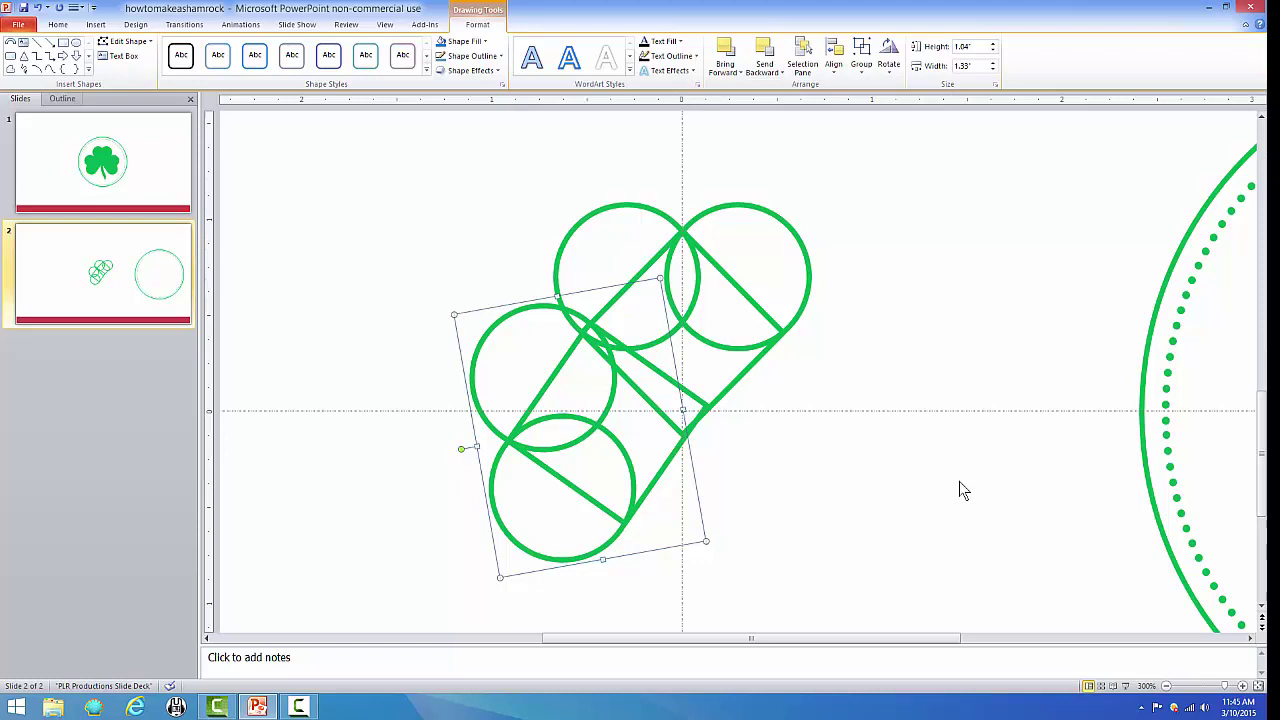
Copy the left leaf and paste a duplicate onto the same slide
{"action": "right_click", "coordinate": [510, 318]}
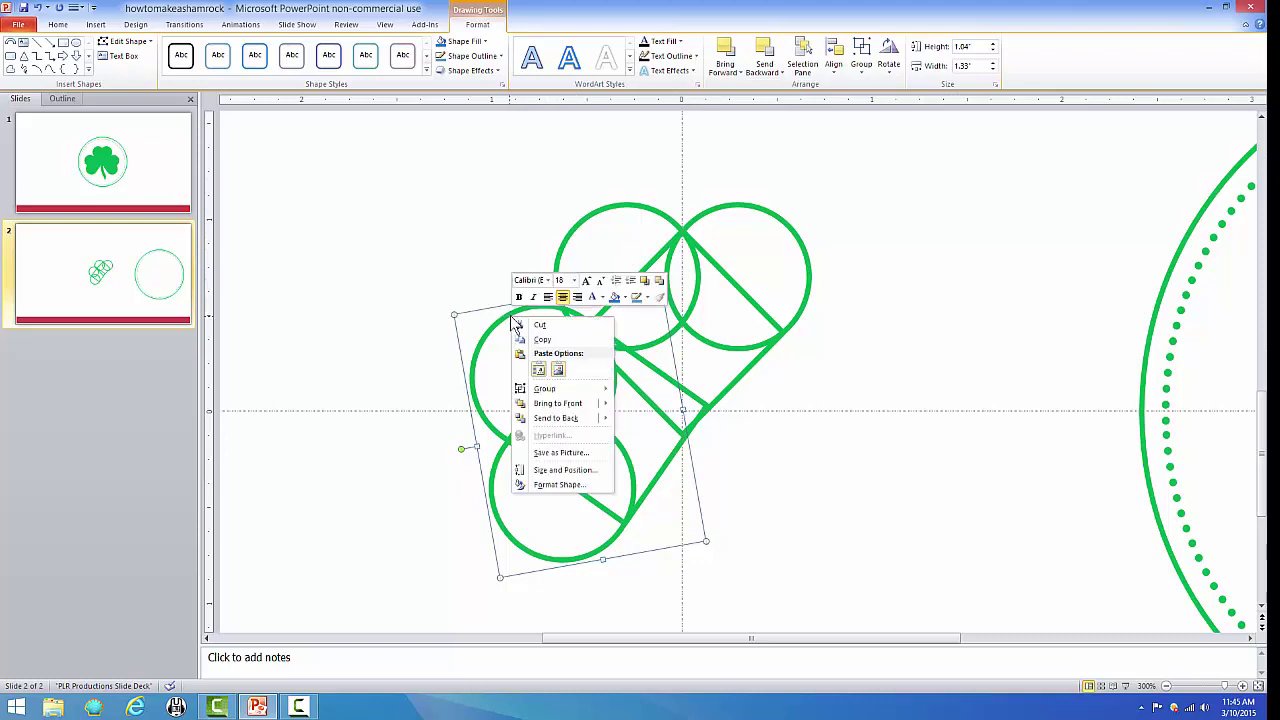
{"action": "left_click", "coordinate": [561, 340]}
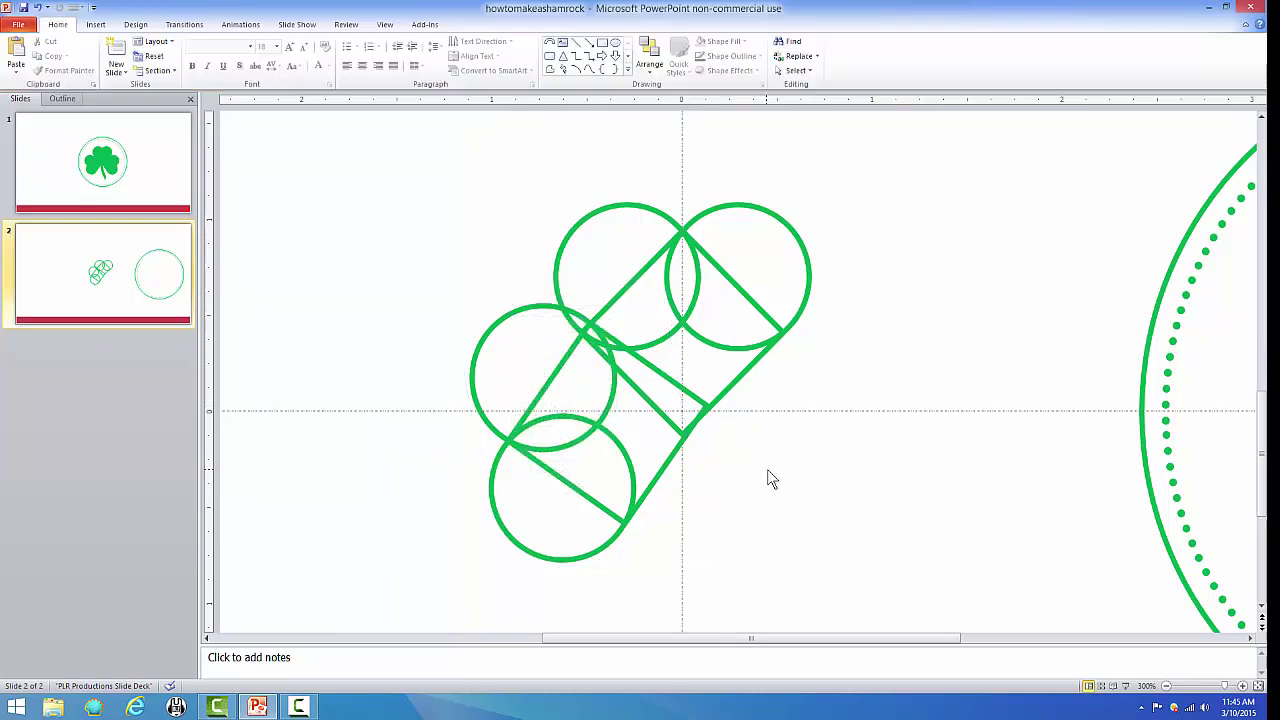
{"action": "key", "text": "ctrl+v"}
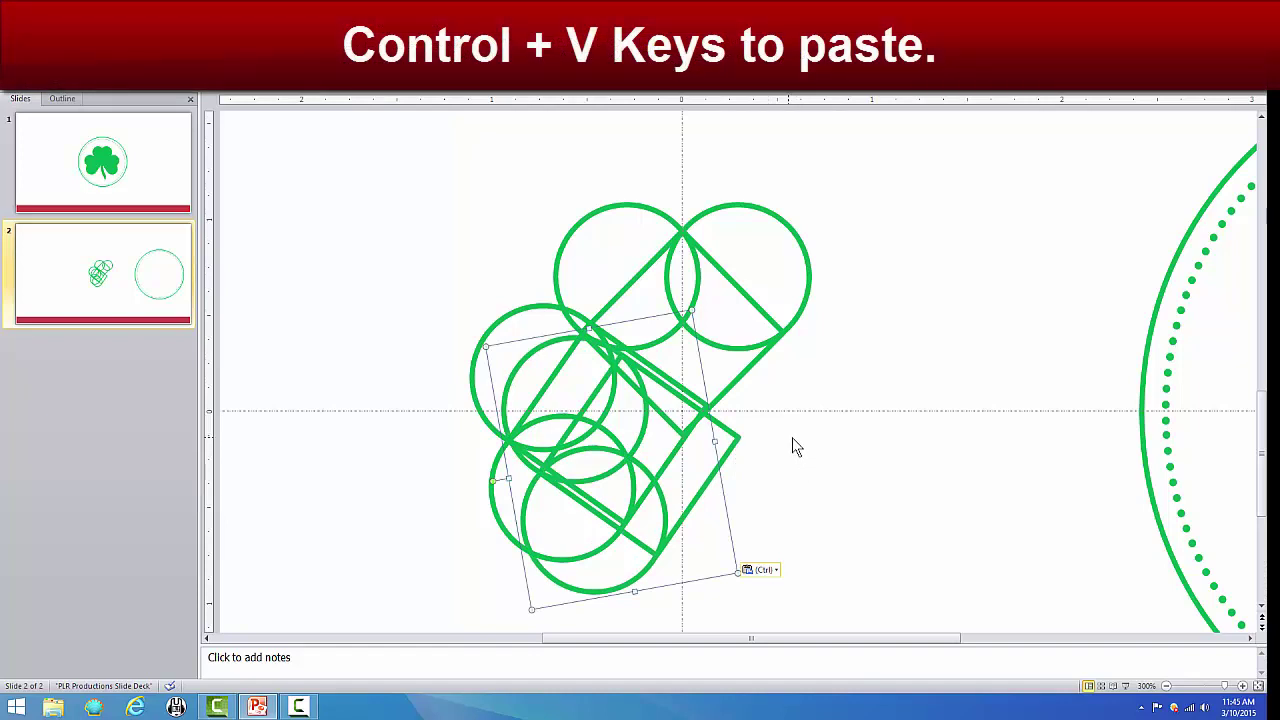
Set the pasted leaf's rotation to 100° so that it mirrors the left leaf
{"action": "left_click", "coordinate": [496, 30]}
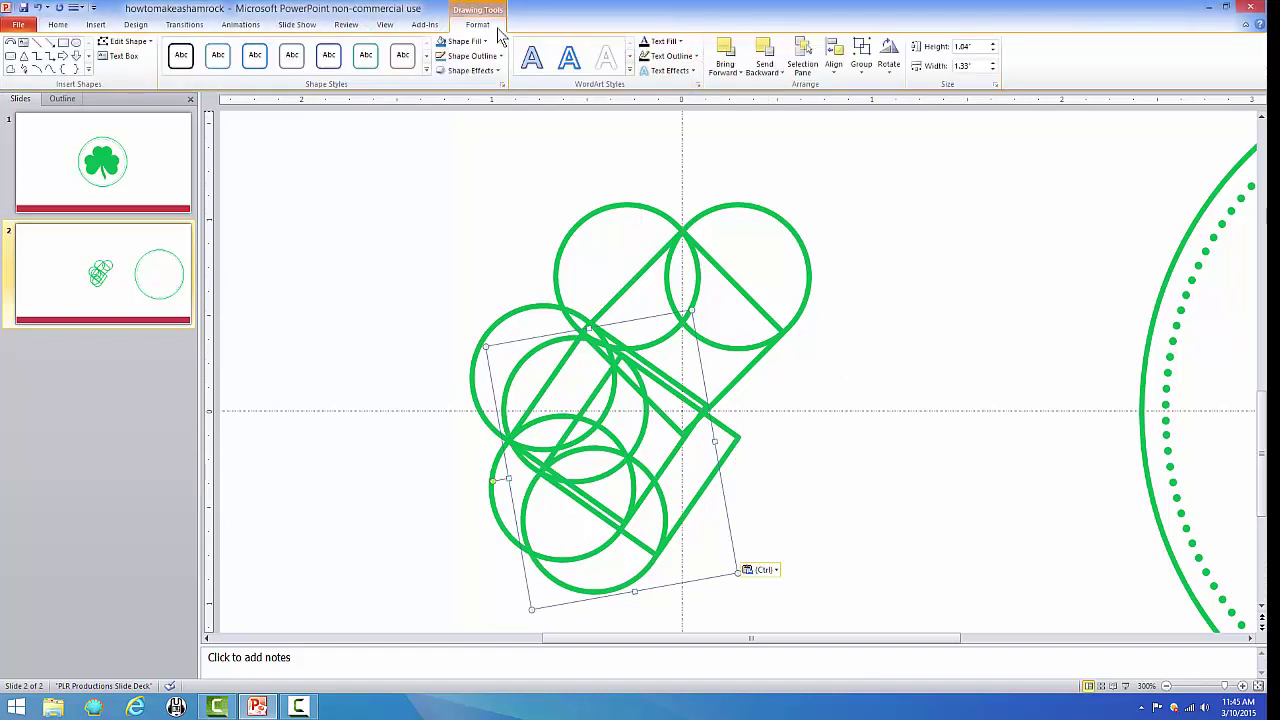
{"action": "left_click", "coordinate": [889, 58]}
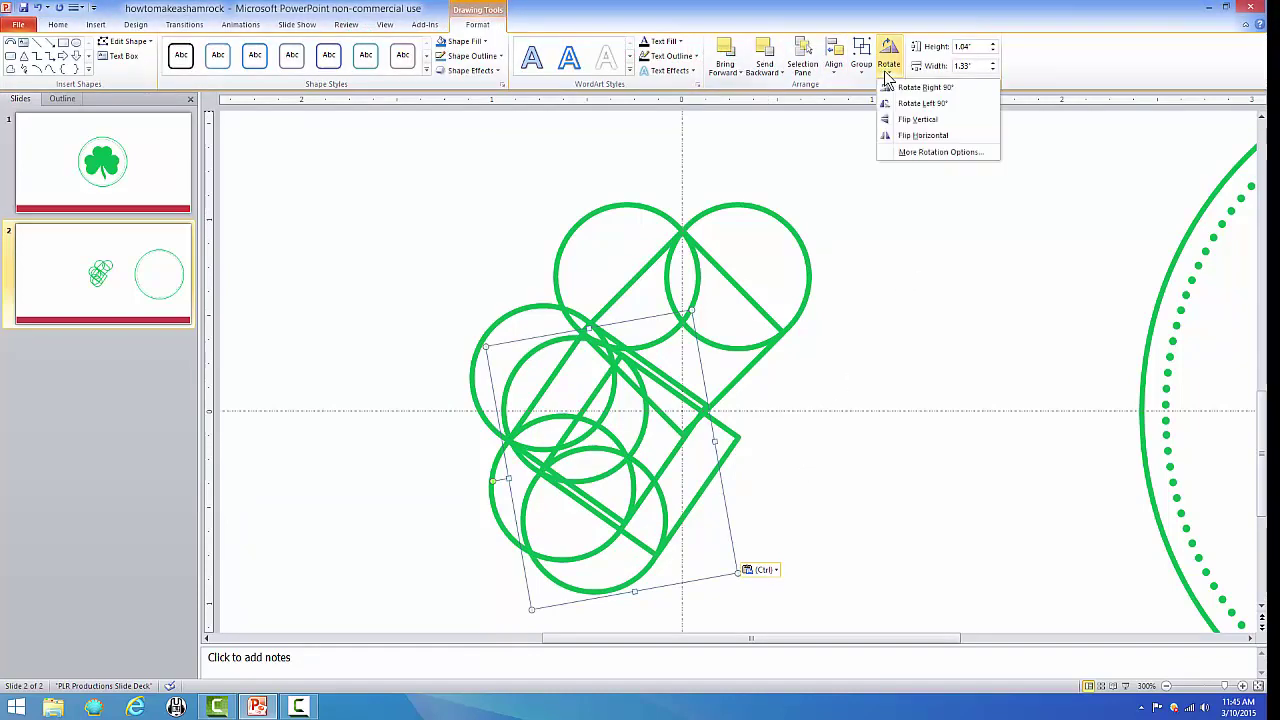
{"action": "left_click", "coordinate": [952, 153]}
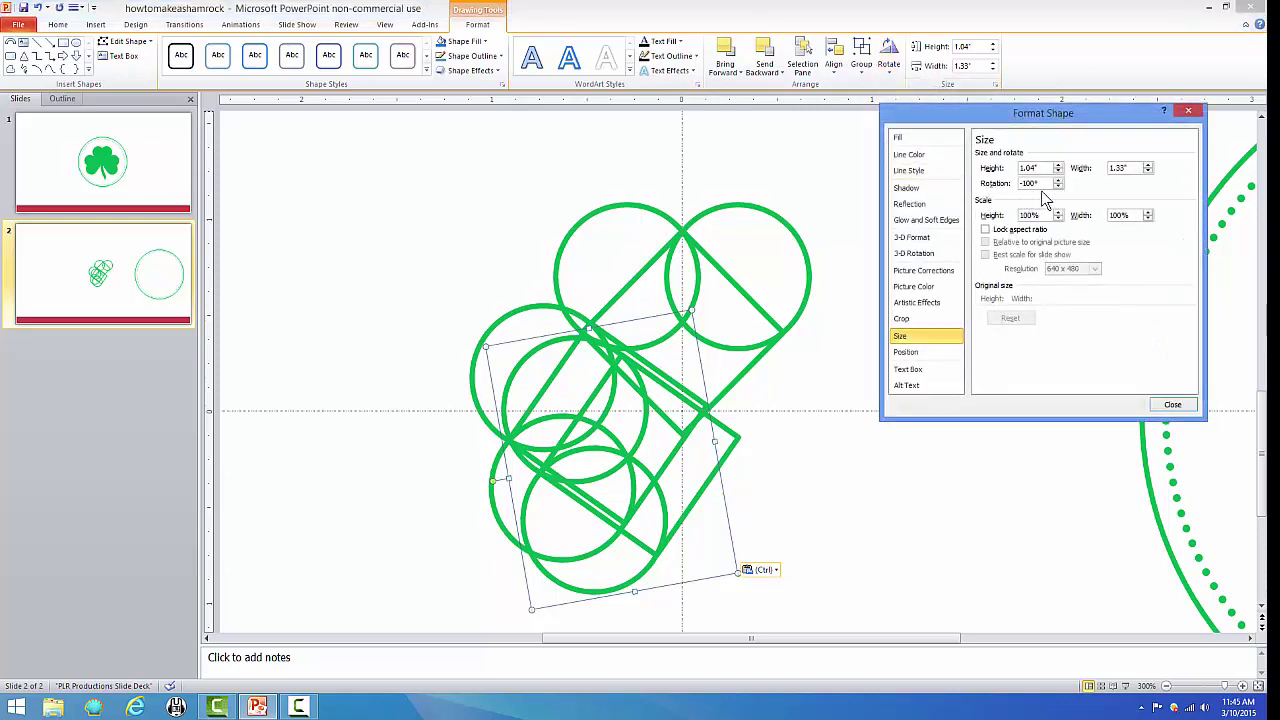
{"action": "type", "text": "100"}
{"action": "key", "text": "Return"}
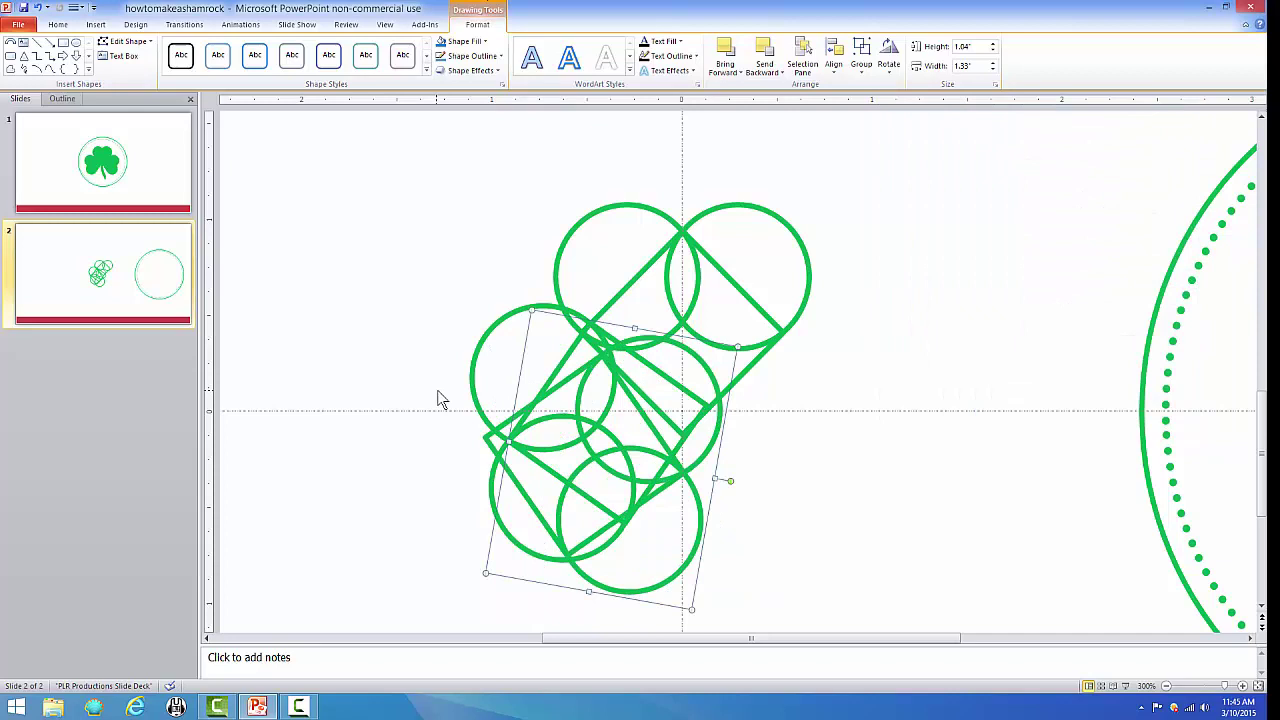
Position the 100° leaf right of the vertical guide, level with the left leaf and meeting the top leaf's right corner
{"action": "key", "text": "Right"}
{"action": "key", "text": "Right"}
{"action": "key", "text": "Right"}
{"action": "key", "text": "Right"}
{"action": "key", "text": "Right"}
{"action": "key", "text": "Right"}
{"action": "key", "text": "Right"}
{"action": "key", "text": "Right"}
{"action": "key", "text": "Right"}
{"action": "key", "text": "Right"}
{"action": "key", "text": "Right"}
{"action": "key", "text": "Right"}
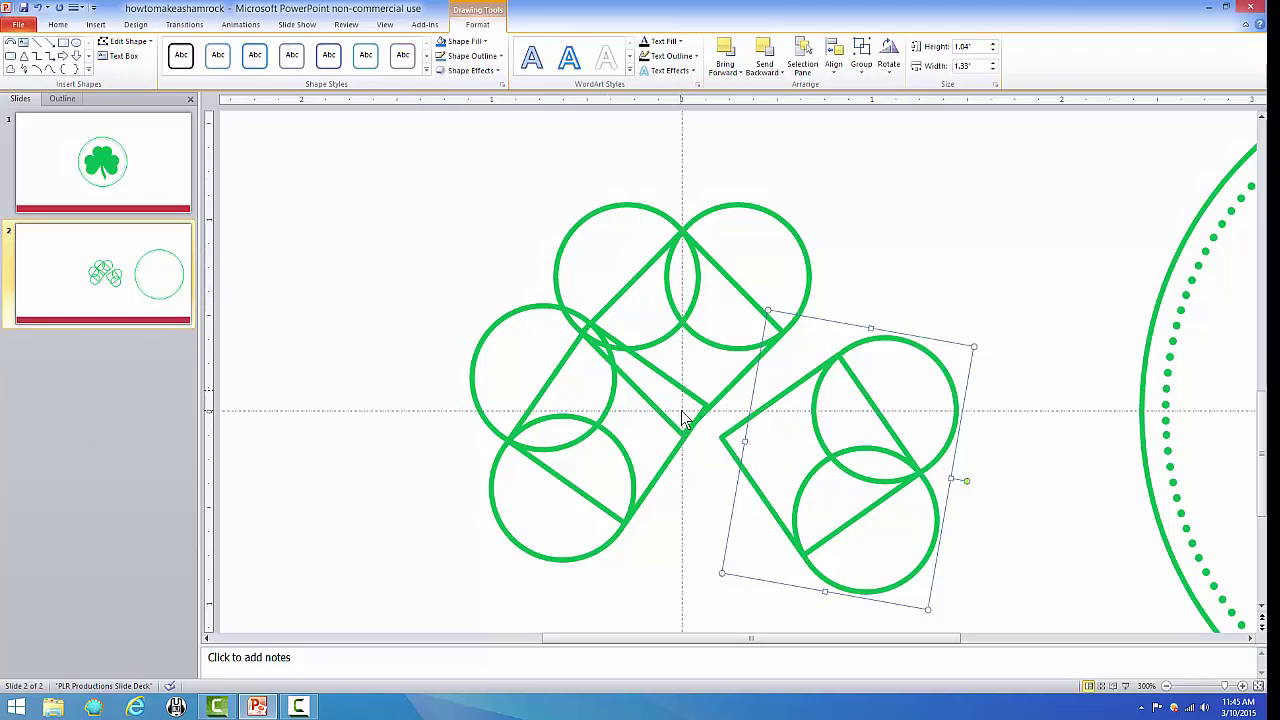
{"action": "key", "text": "Left"}
{"action": "key", "text": "Left"}
{"action": "key", "text": "Left"}
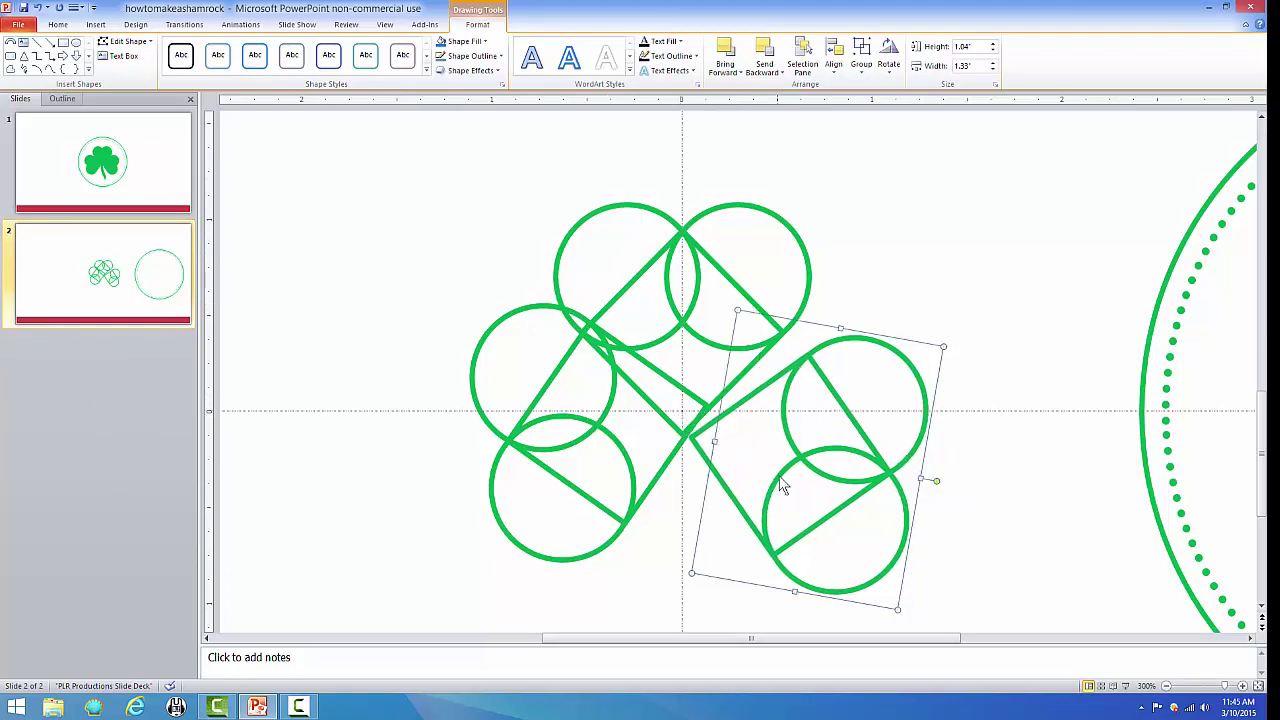
{"action": "key", "text": "Up"}
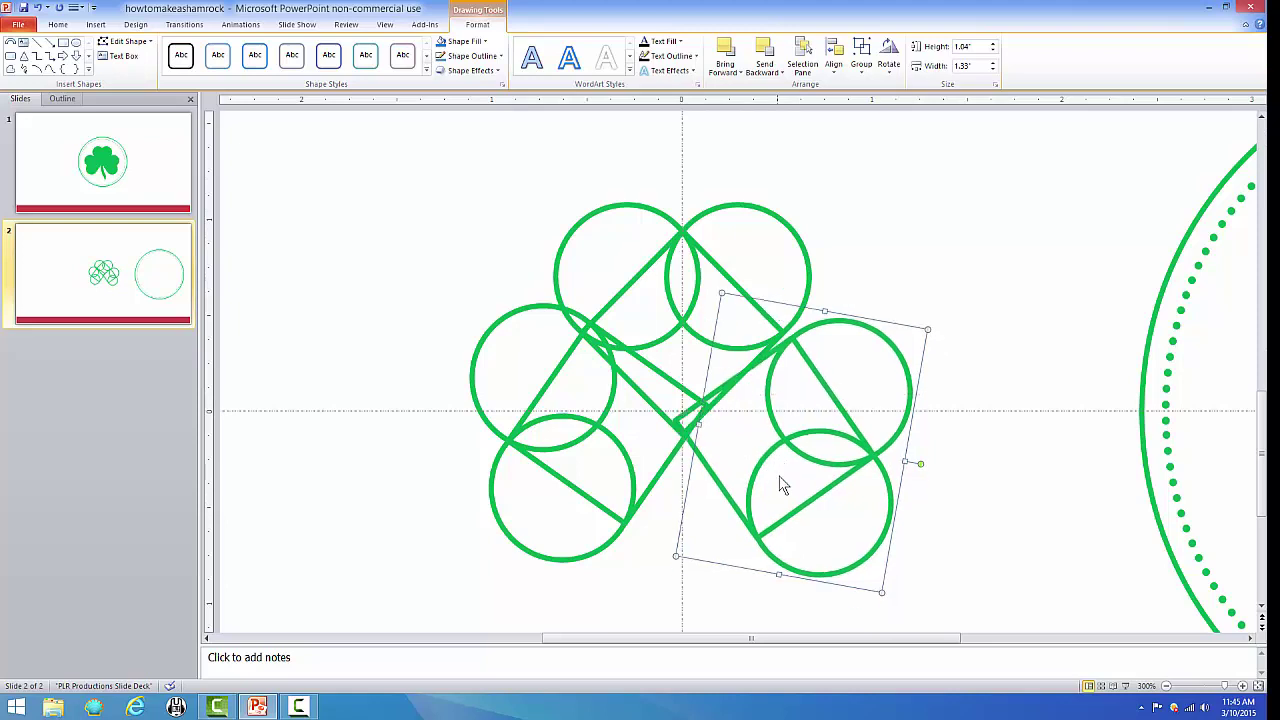
{"action": "key", "text": "Up"}
{"action": "key", "text": "Left"}
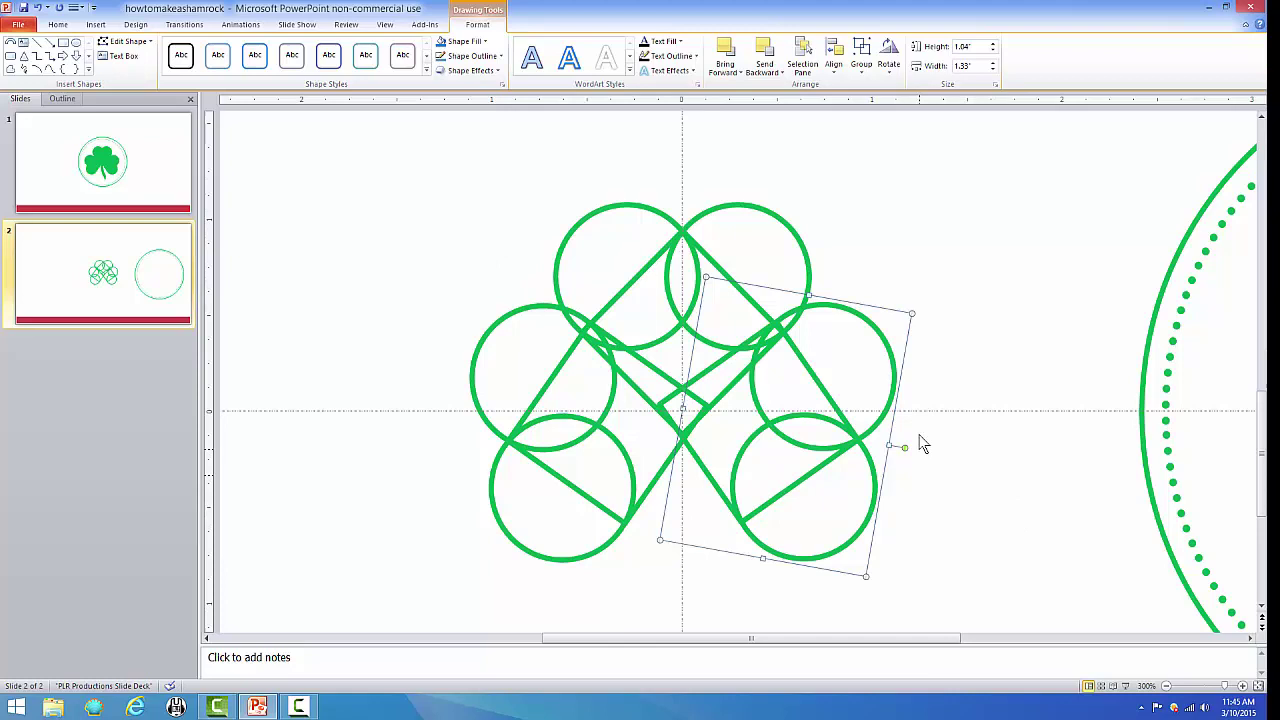
Select all three heart-shaped leaves and group them into a single object
{"action": "left_click", "coordinate": [363, 168]}
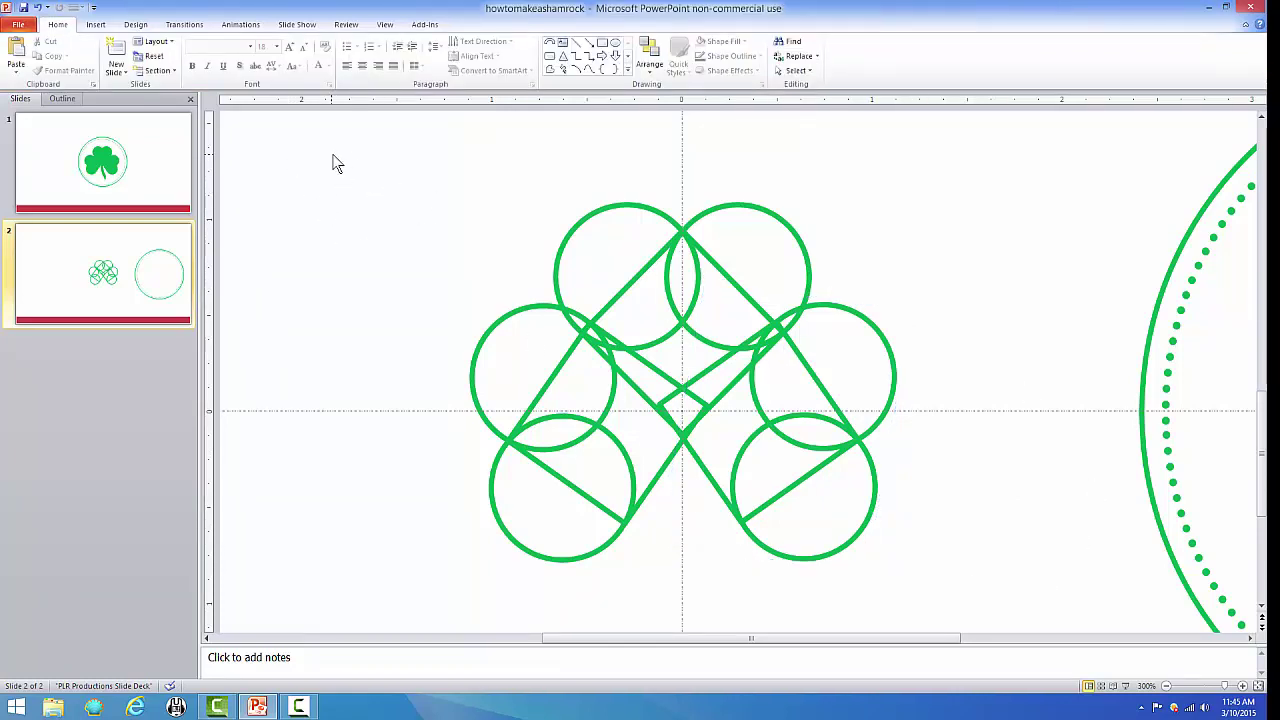
{"action": "mouse_move", "coordinate": [333, 154]}
{"action": "left_mouse_down"}
{"action": "mouse_move", "coordinate": [410, 291]}
{"action": "mouse_move", "coordinate": [868, 595]}
{"action": "mouse_move", "coordinate": [1043, 618]}
{"action": "left_mouse_up"}
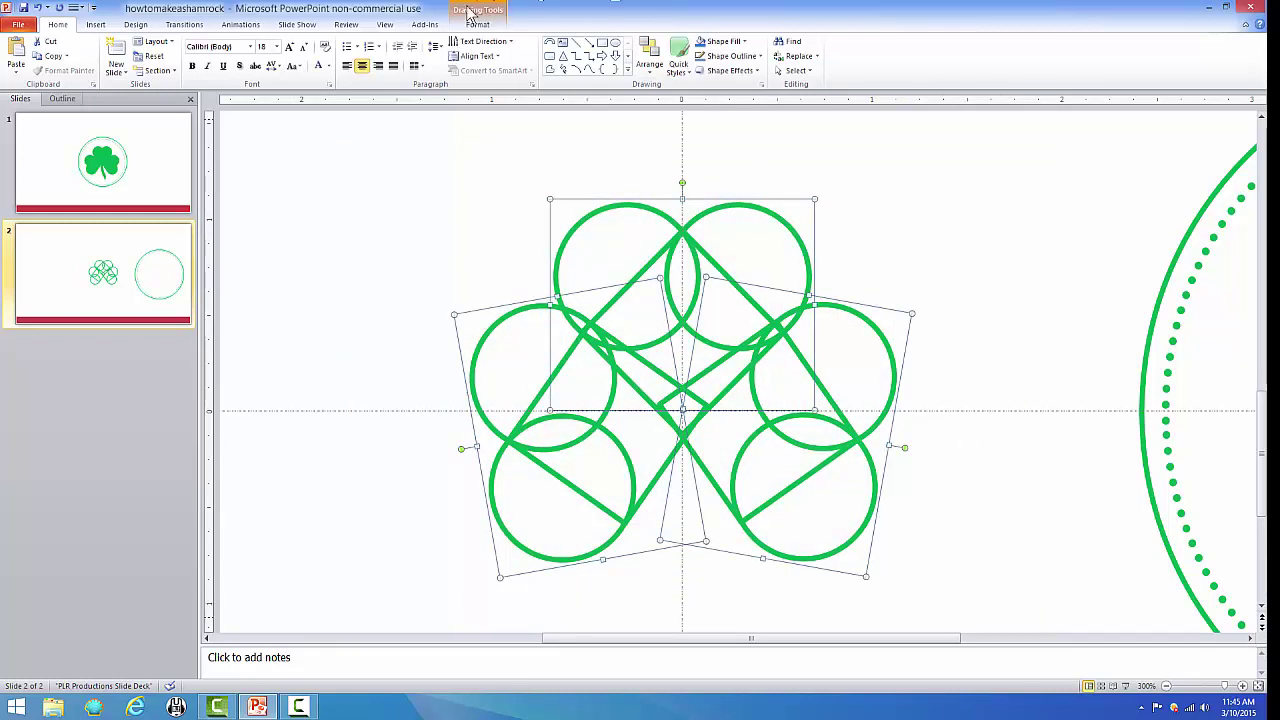
{"action": "left_click", "coordinate": [486, 25]}
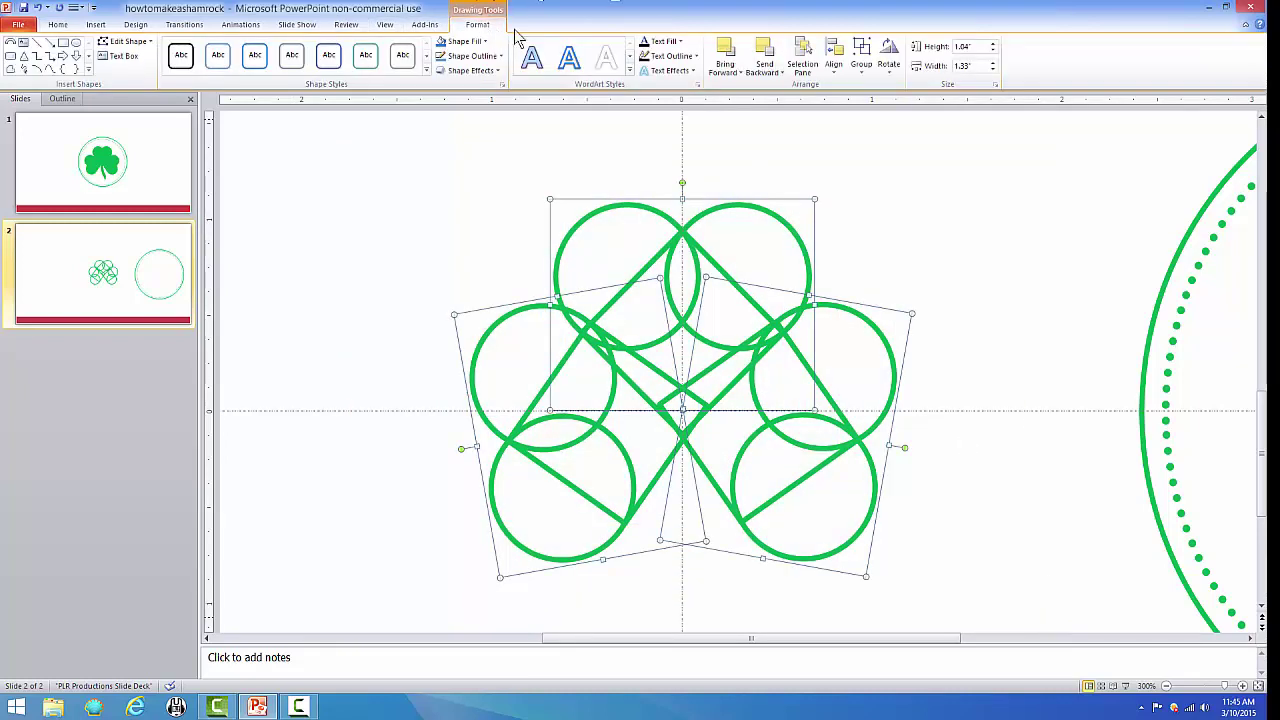
{"action": "left_click", "coordinate": [861, 64]}
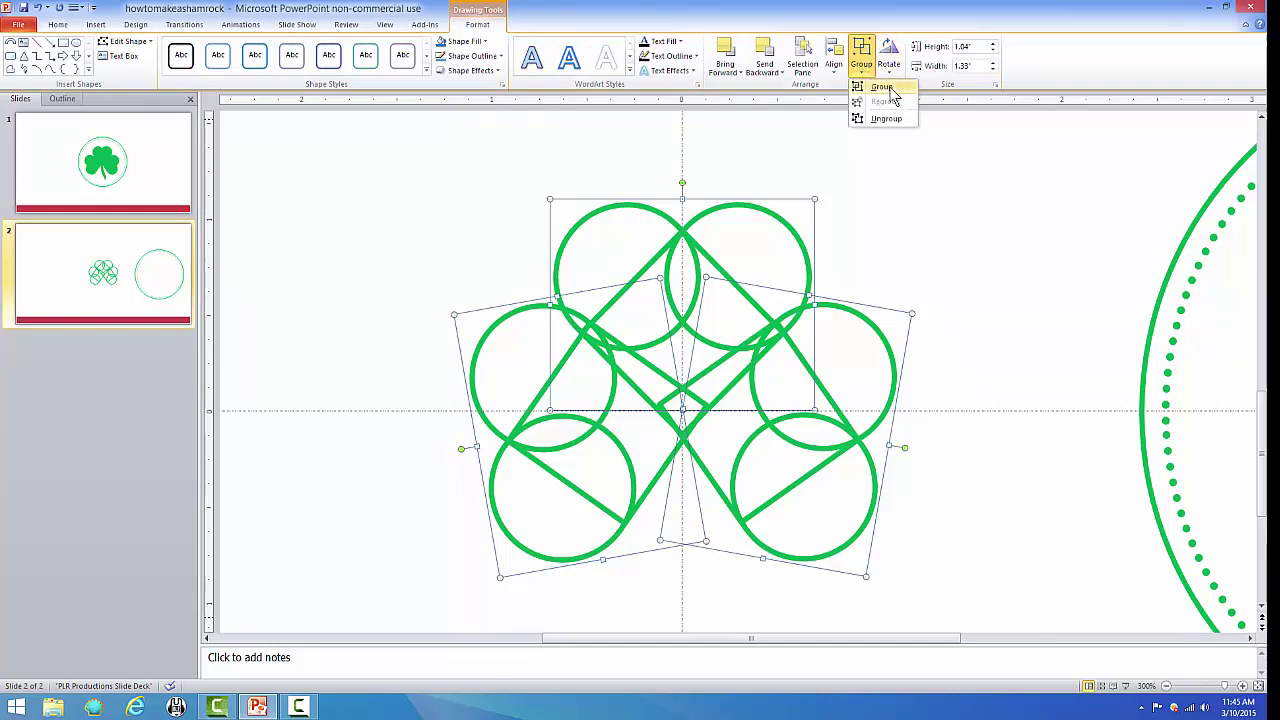
{"action": "left_click", "coordinate": [890, 90]}
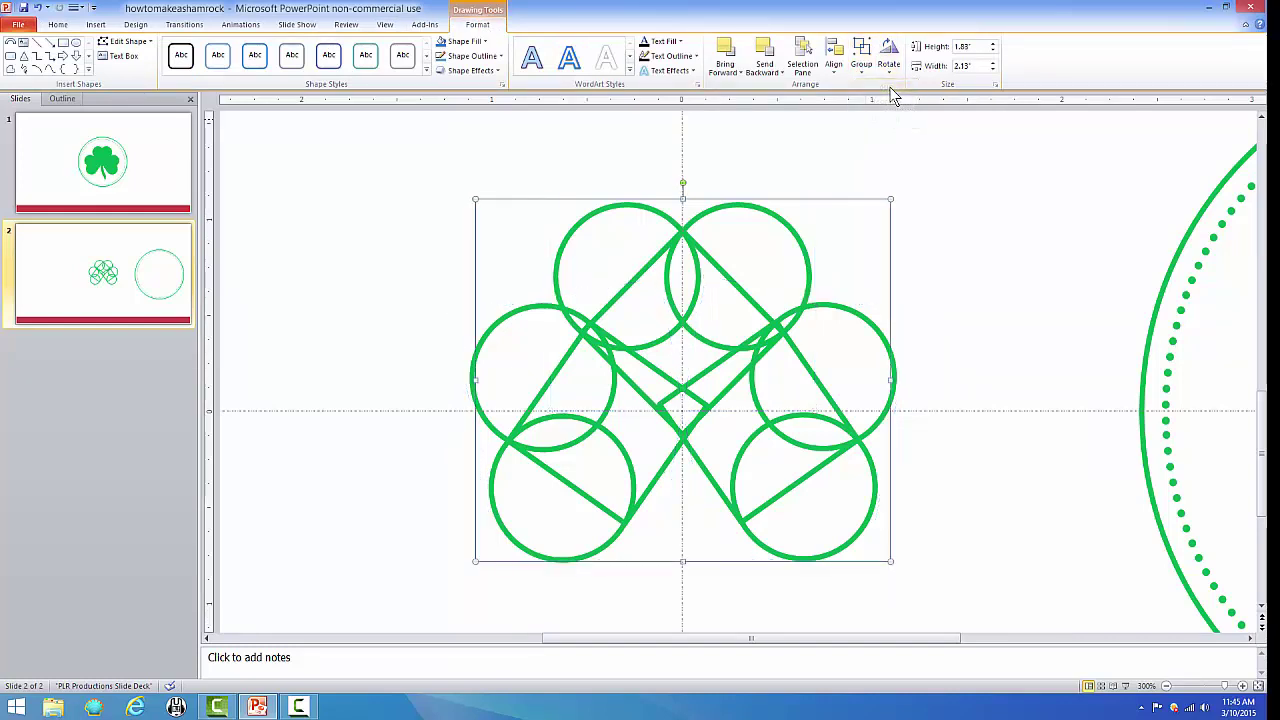
Remove the outline from the grouped leaves by setting the line color to No line
{"action": "right_click", "coordinate": [677, 236]}
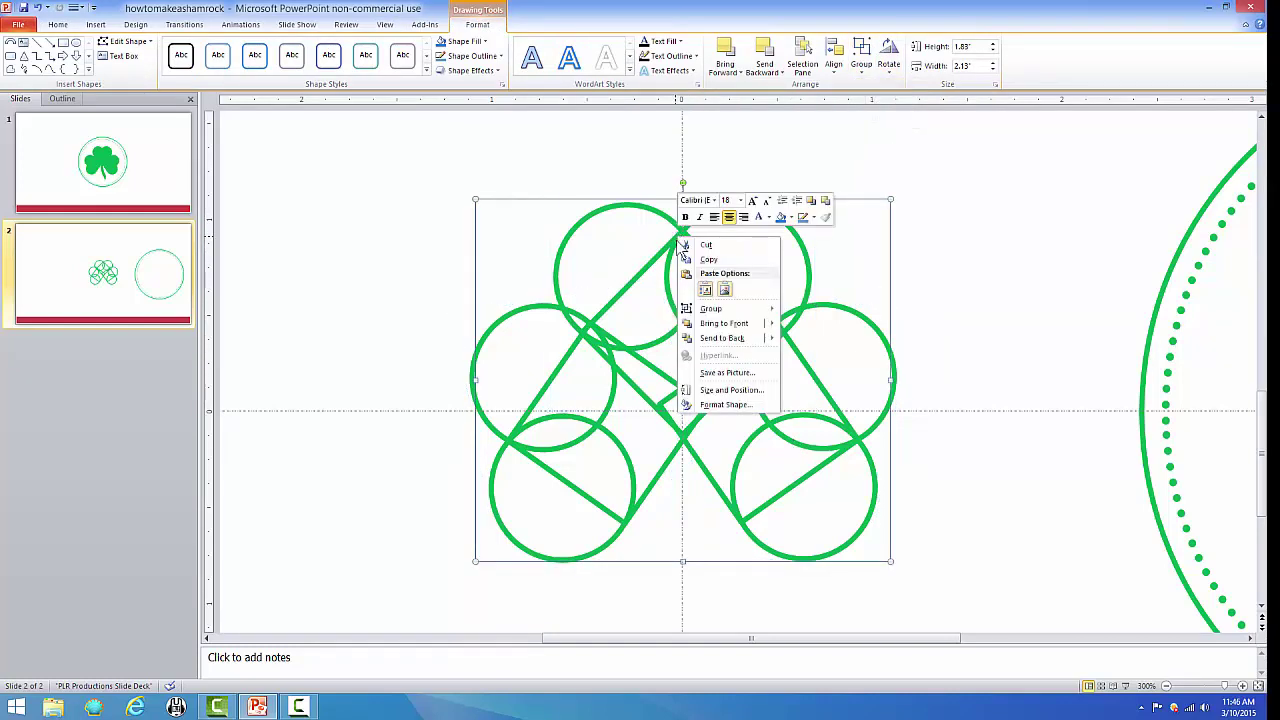
{"action": "left_click", "coordinate": [748, 392]}
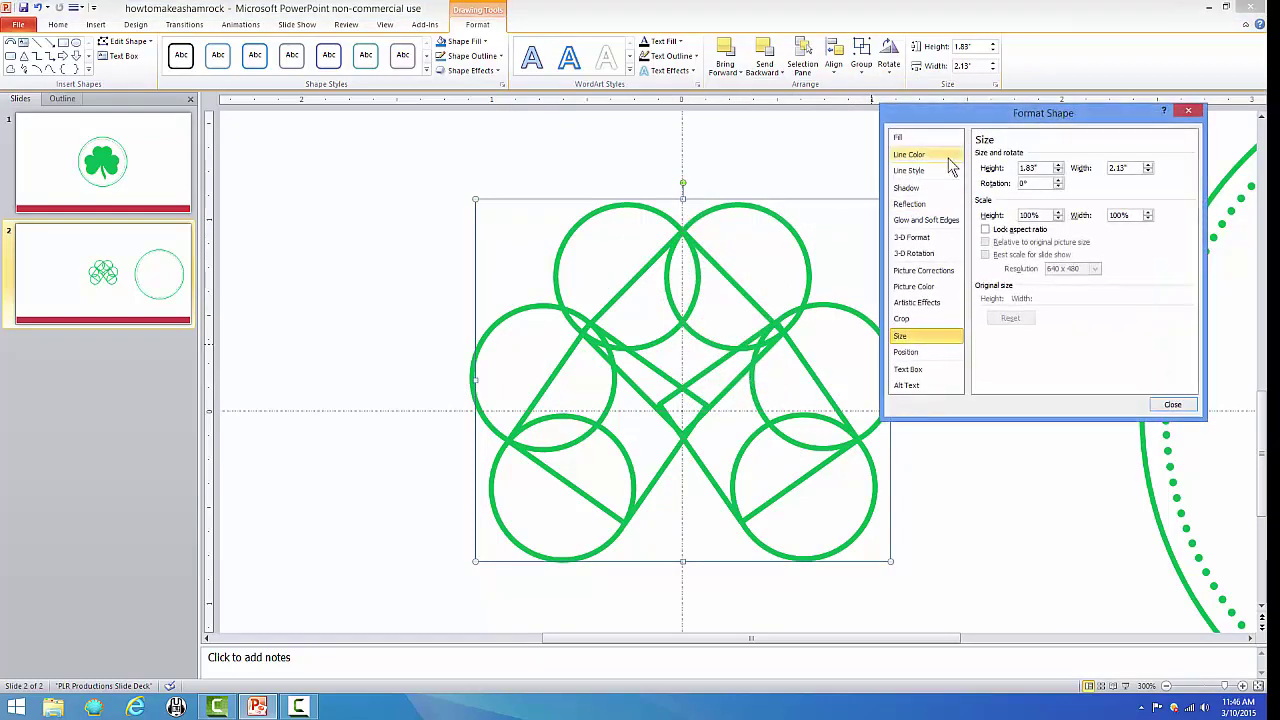
{"action": "left_click", "coordinate": [926, 154]}
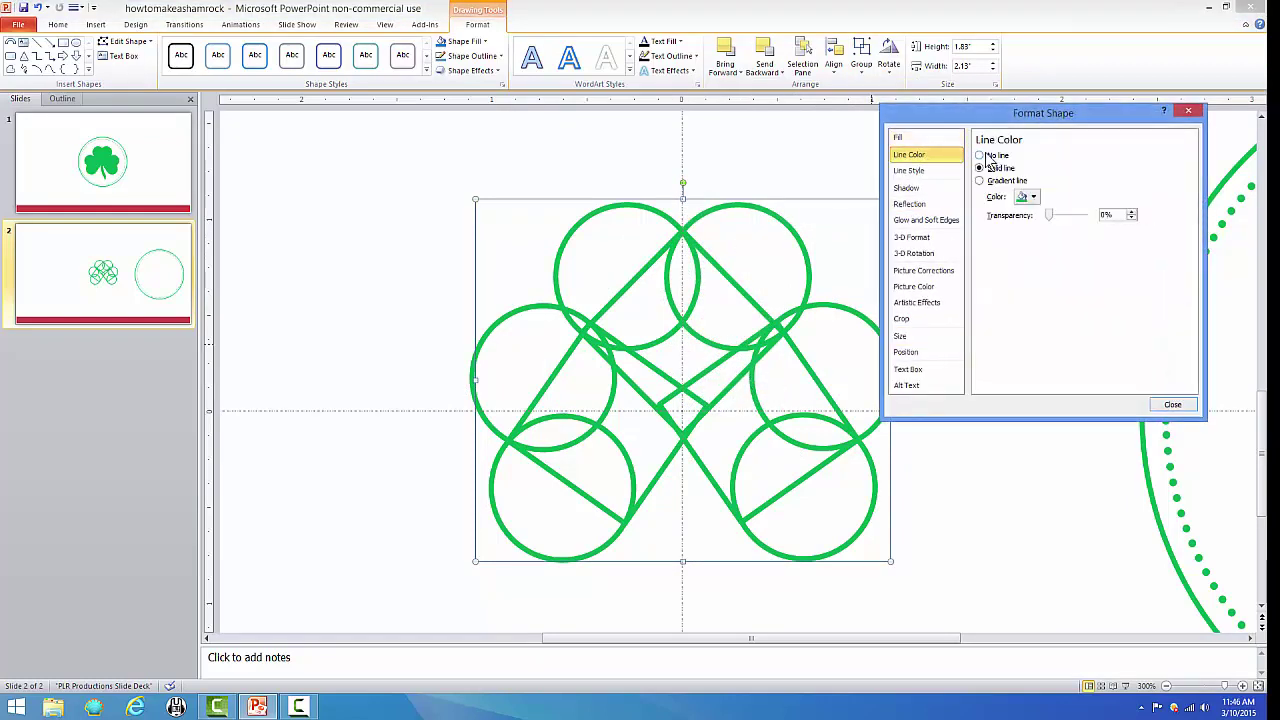
{"action": "left_click", "coordinate": [980, 156]}
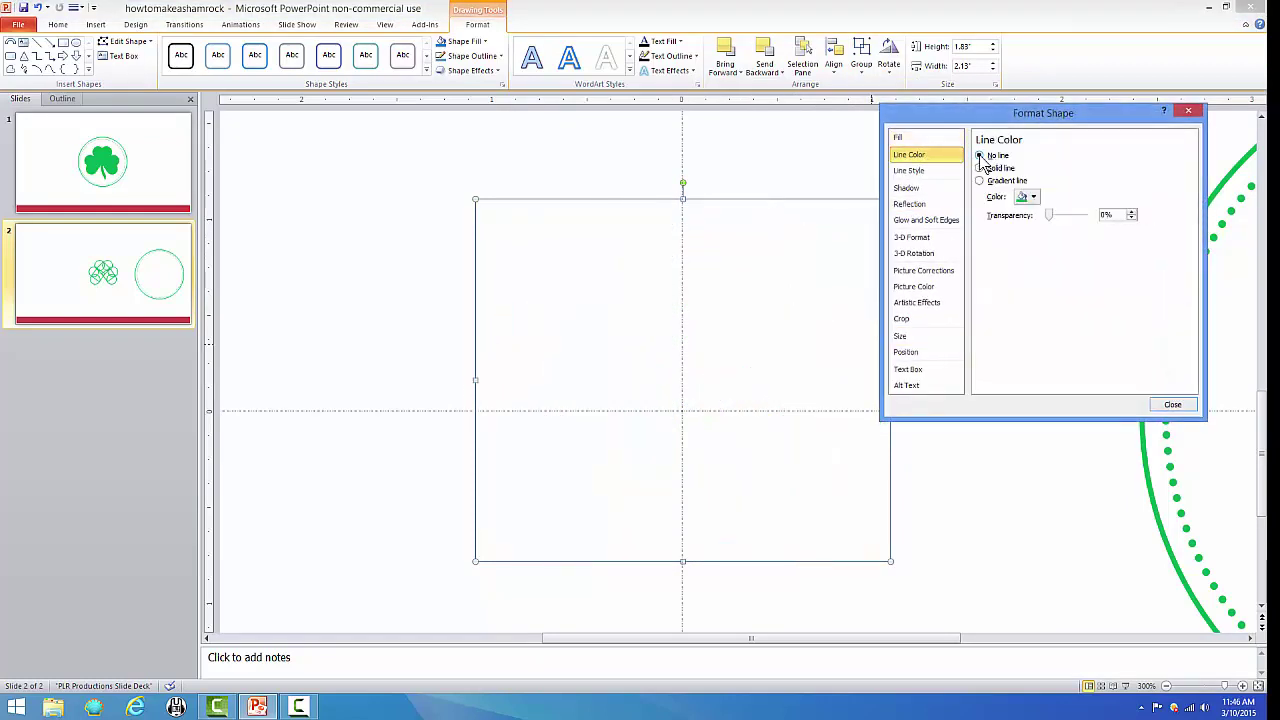
Give the grouped leaves a solid fill in standard green
{"action": "left_click", "coordinate": [921, 140]}
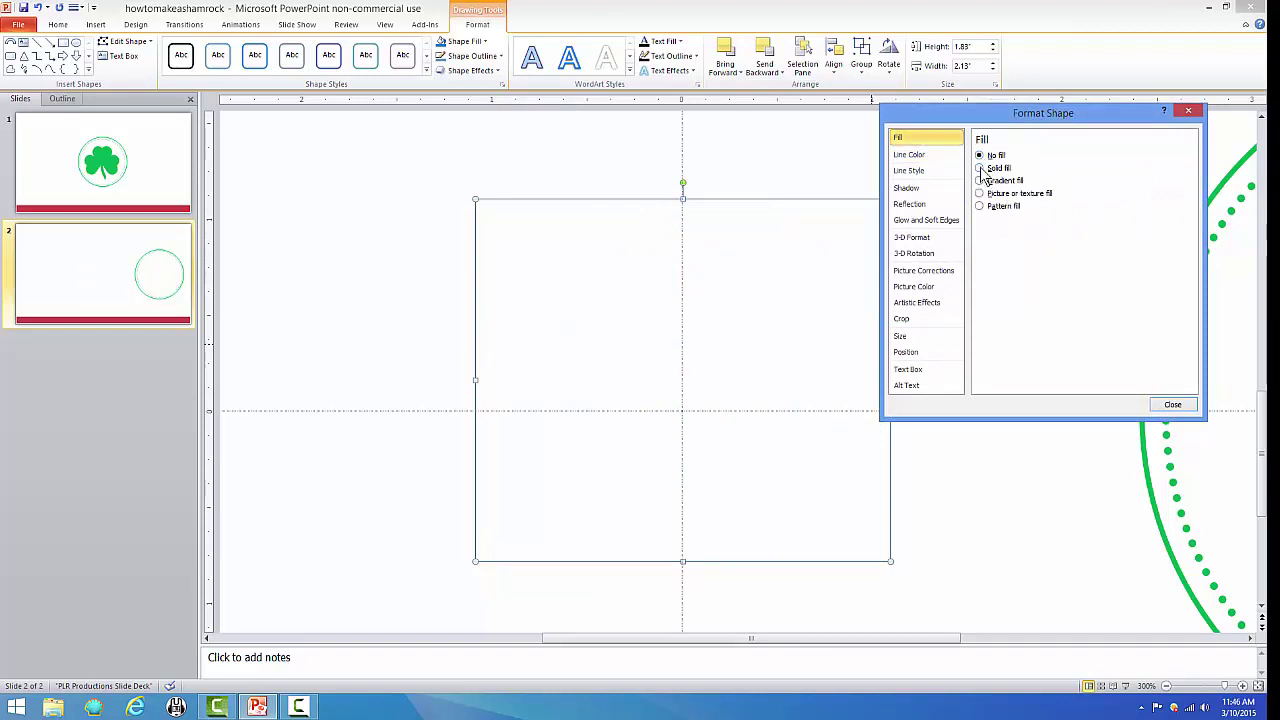
{"action": "left_click", "coordinate": [980, 168]}
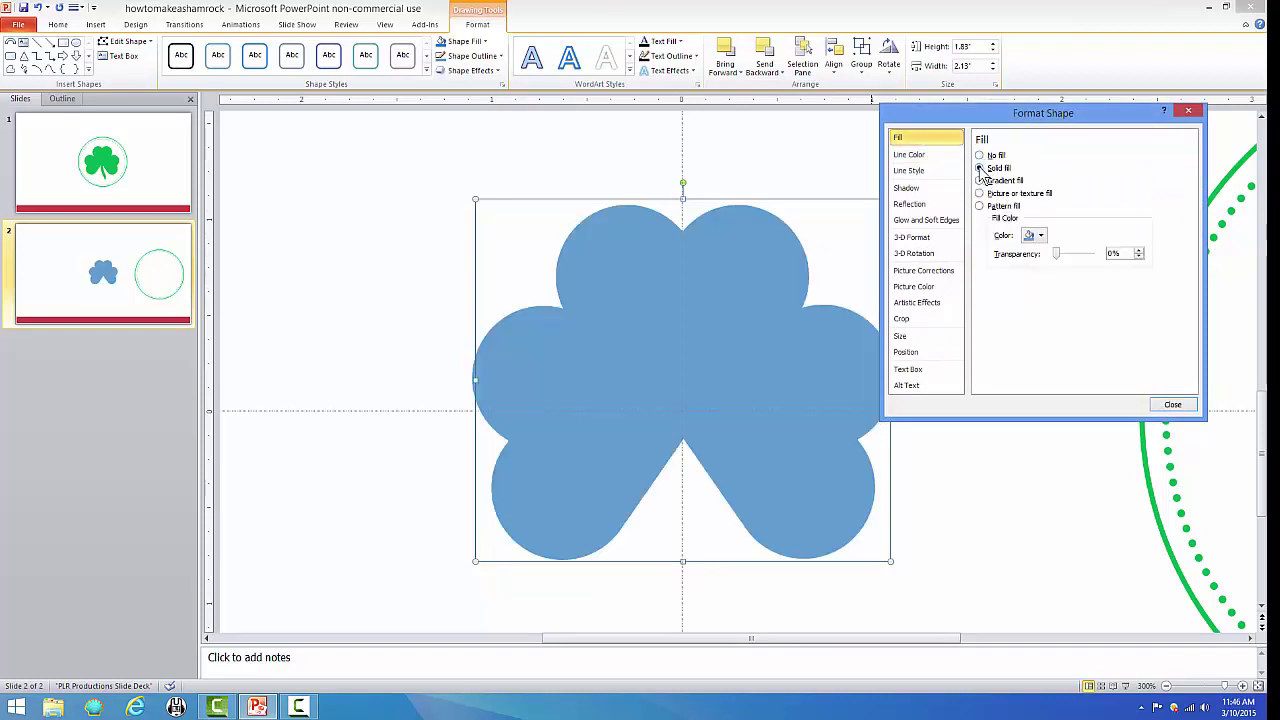
{"action": "left_click", "coordinate": [1039, 237]}
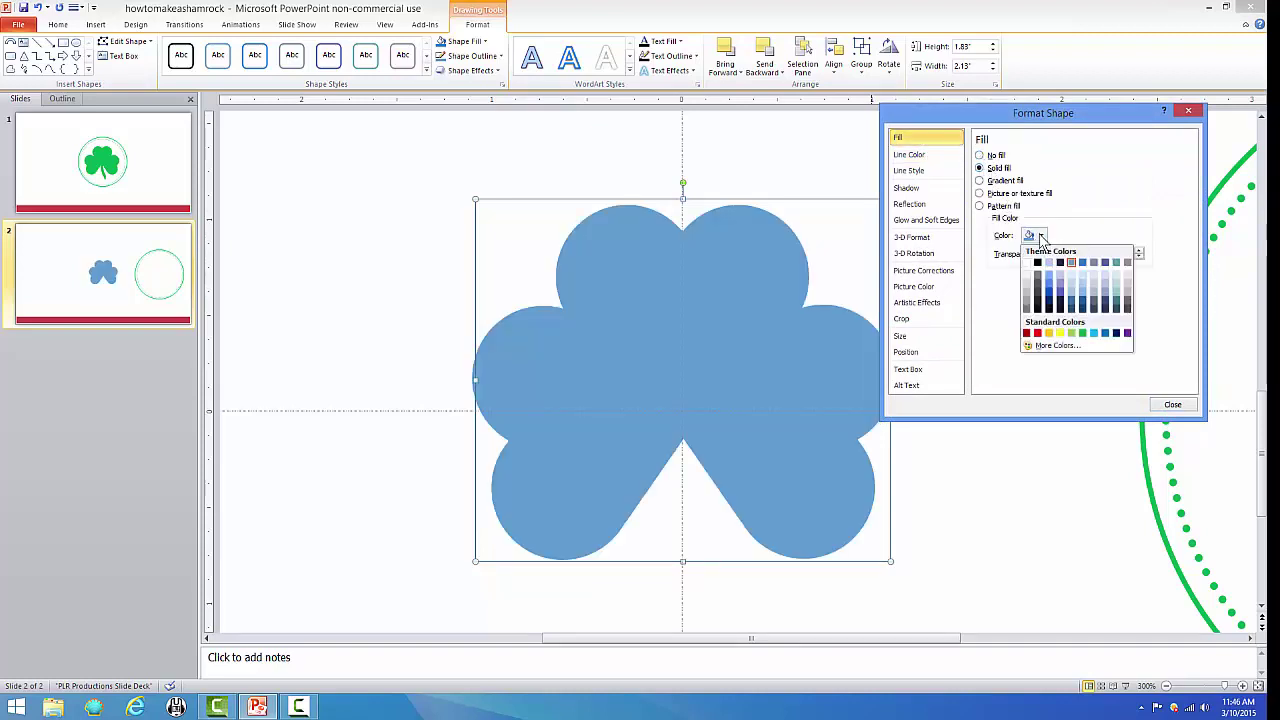
{"action": "left_click", "coordinate": [1082, 334]}
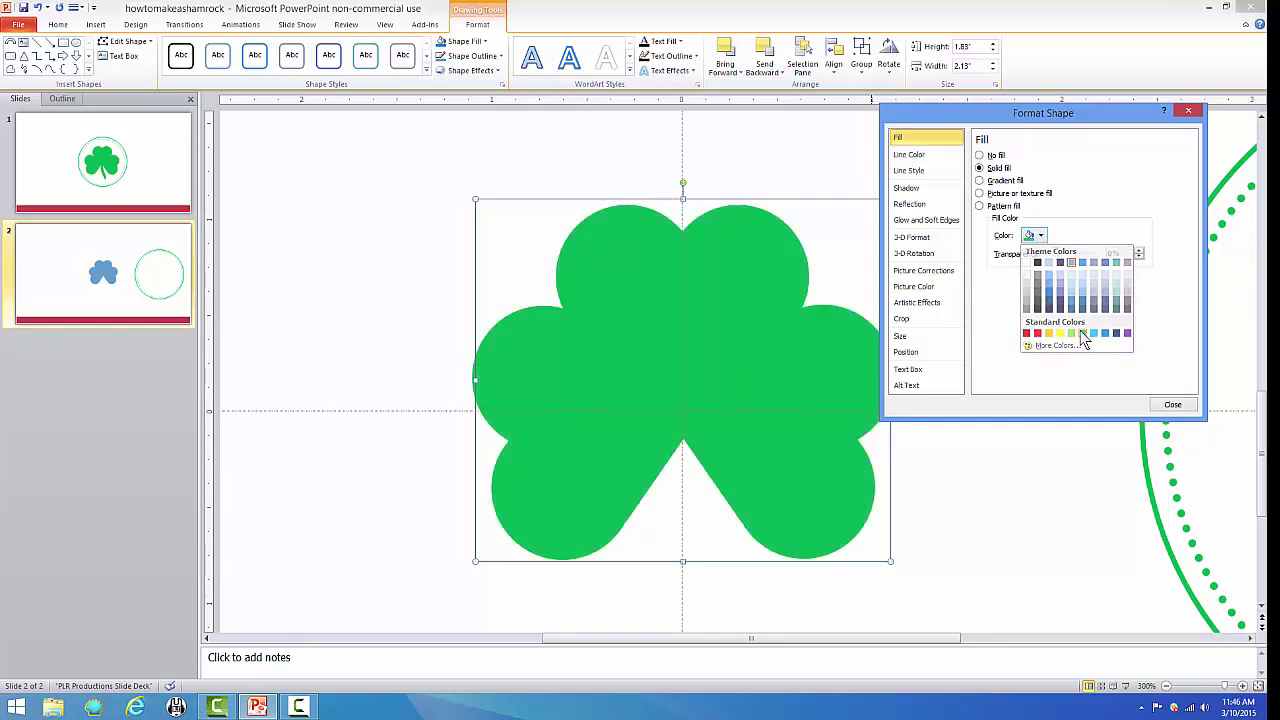
{"action": "left_click", "coordinate": [1188, 111]}
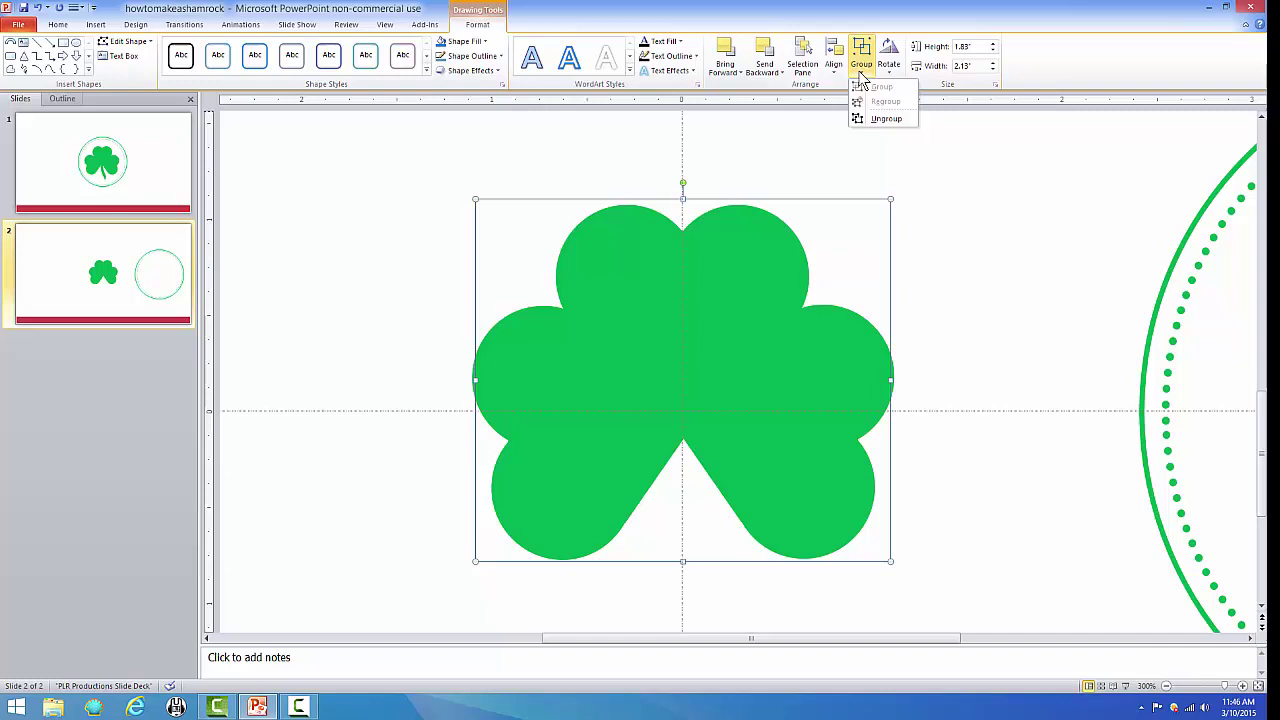
Ungroup the shamrock and nudge the left and right leaves down together until narrow gaps separate their upper edges from the top leaf
{"action": "left_click", "coordinate": [885, 119]}
{"action": "left_click", "coordinate": [949, 194]}
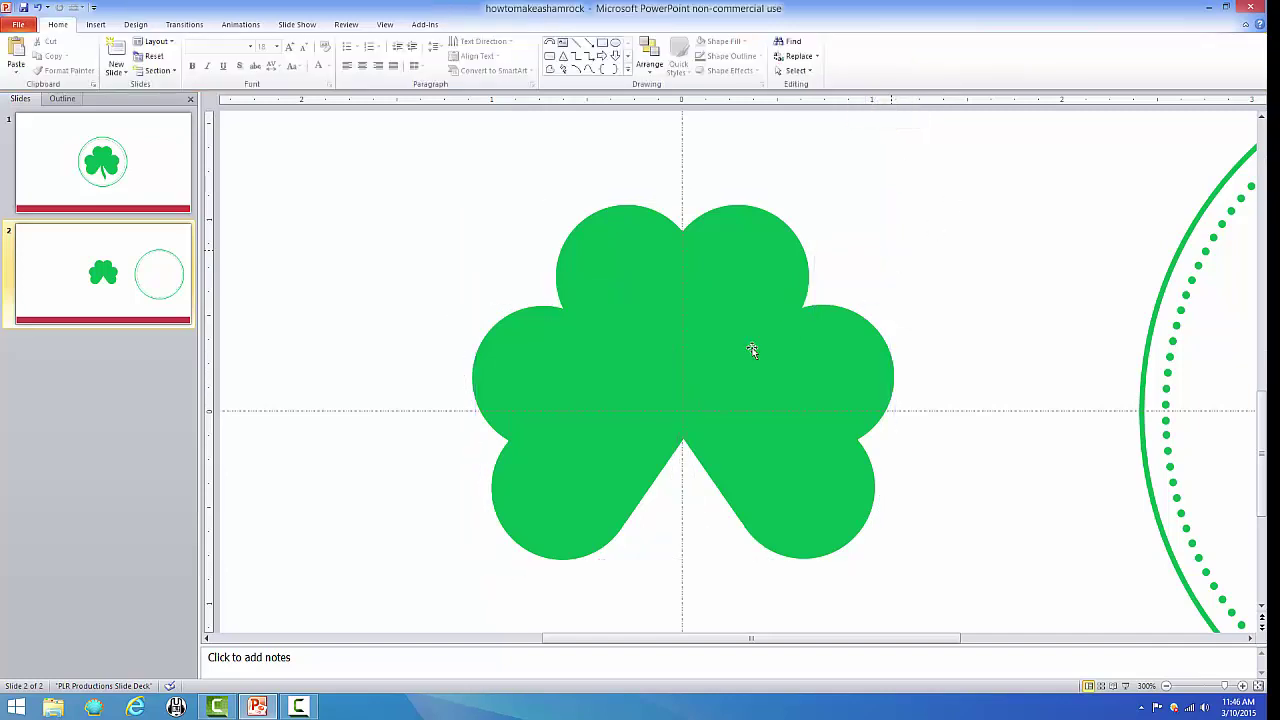
{"action": "left_click", "coordinate": [1166, 688]}
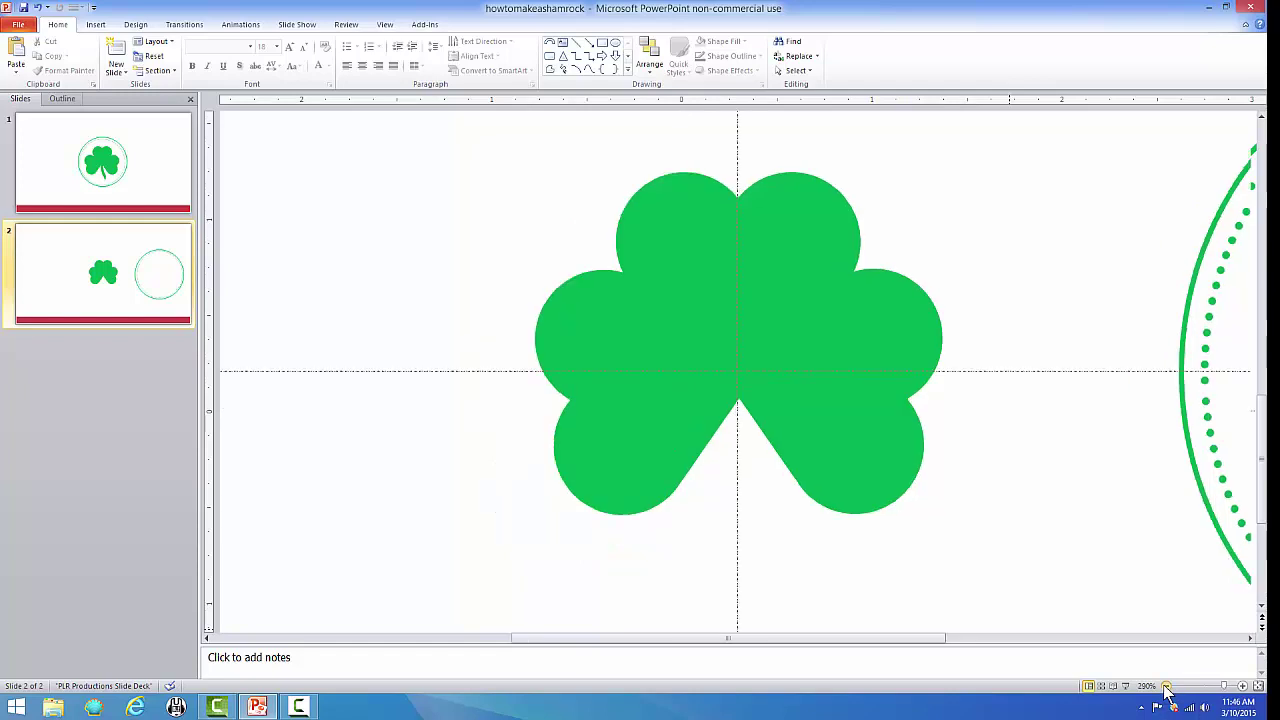
{"action": "left_click", "coordinate": [1166, 688]}
{"action": "left_click", "coordinate": [1166, 688]}
{"action": "left_click", "coordinate": [1166, 688]}
{"action": "left_click", "coordinate": [1166, 688]}
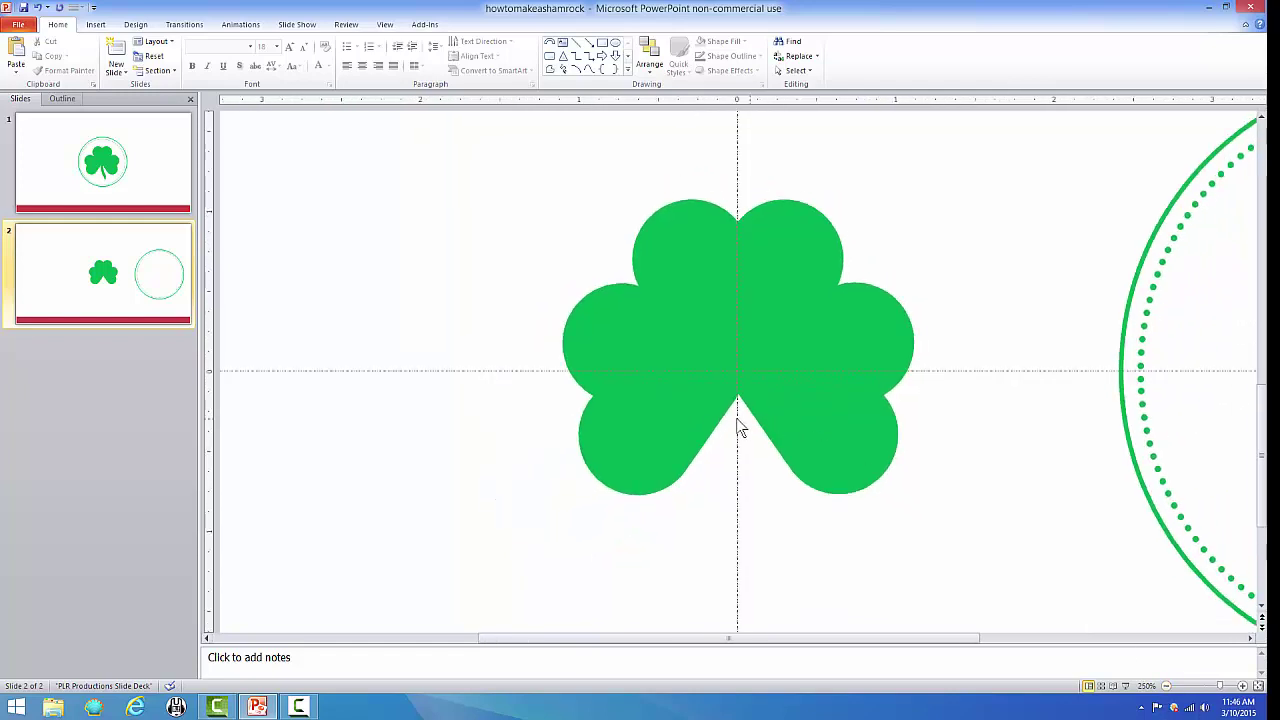
{"action": "left_click", "coordinate": [623, 322]}
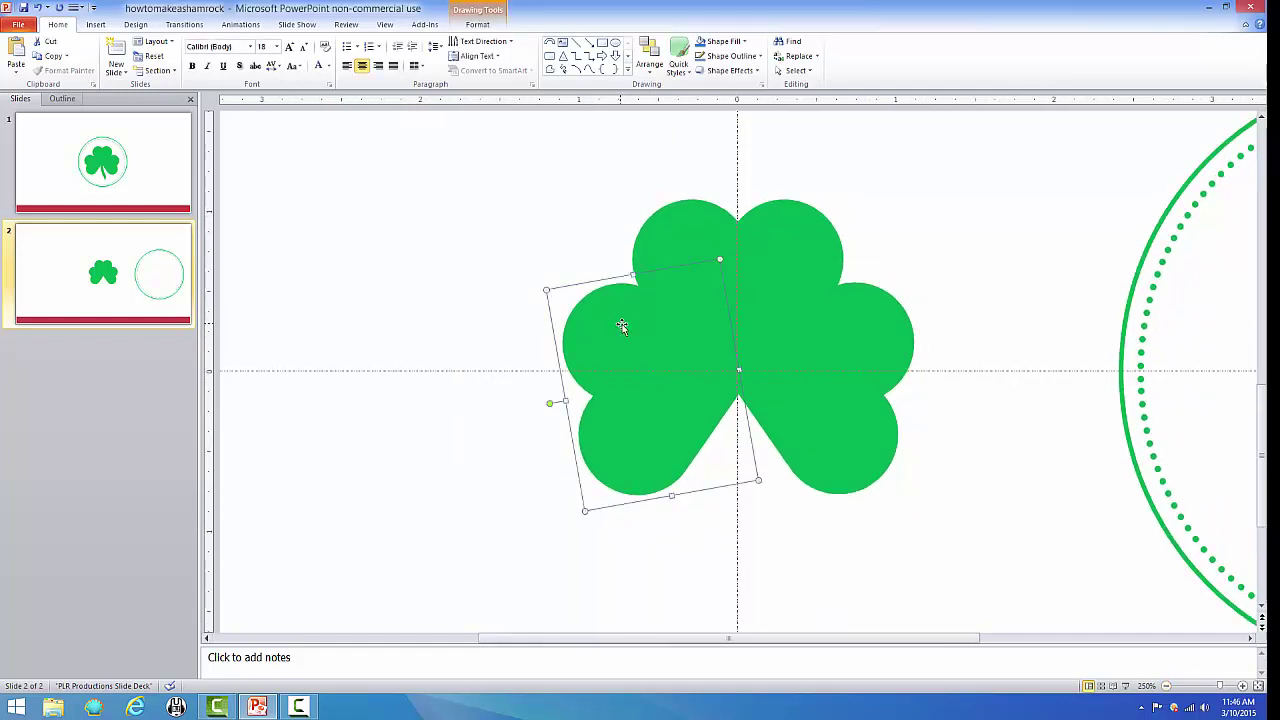
{"action": "left_click", "coordinate": [870, 439], "text": "shift"}
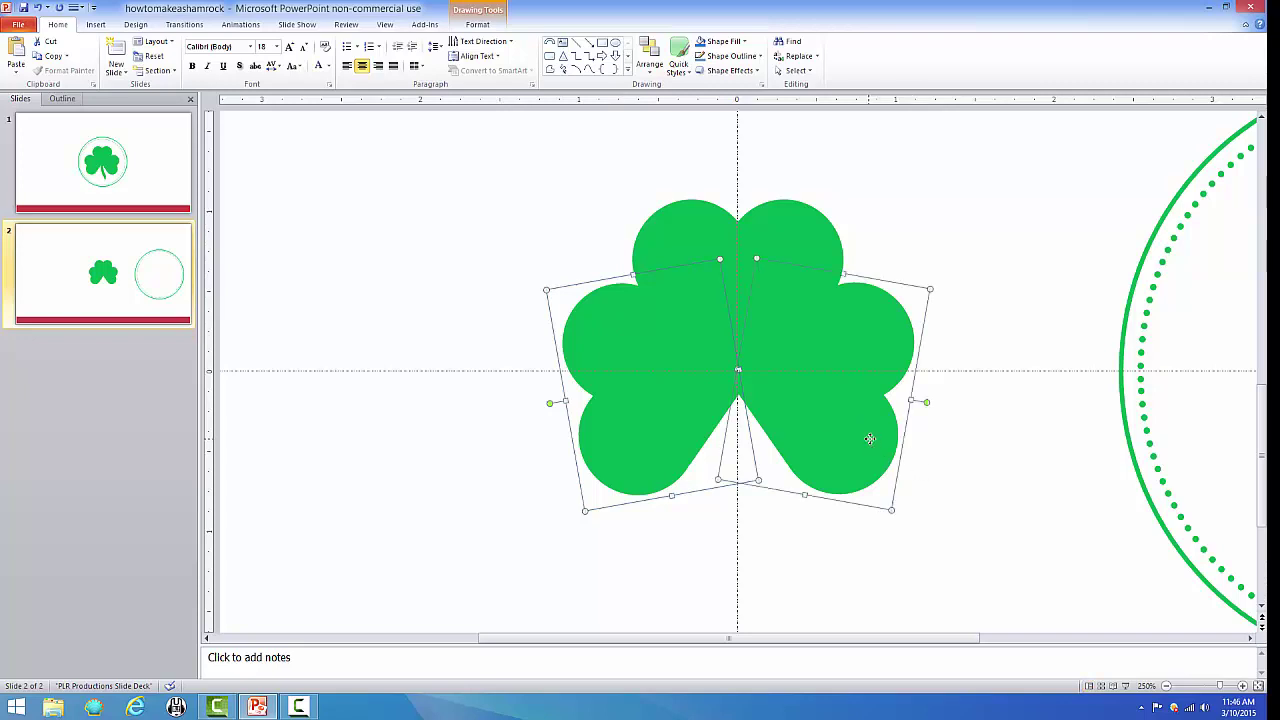
{"action": "key", "text": "Down"}
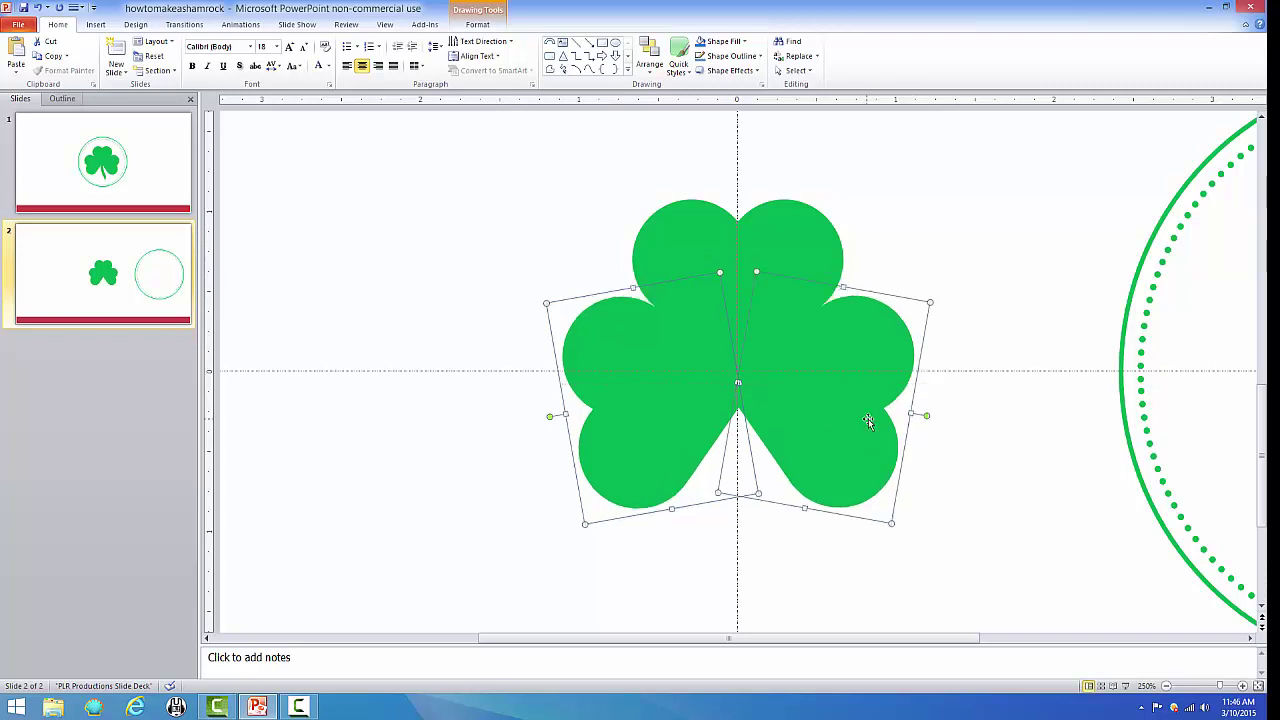
{"action": "key", "text": "Down"}
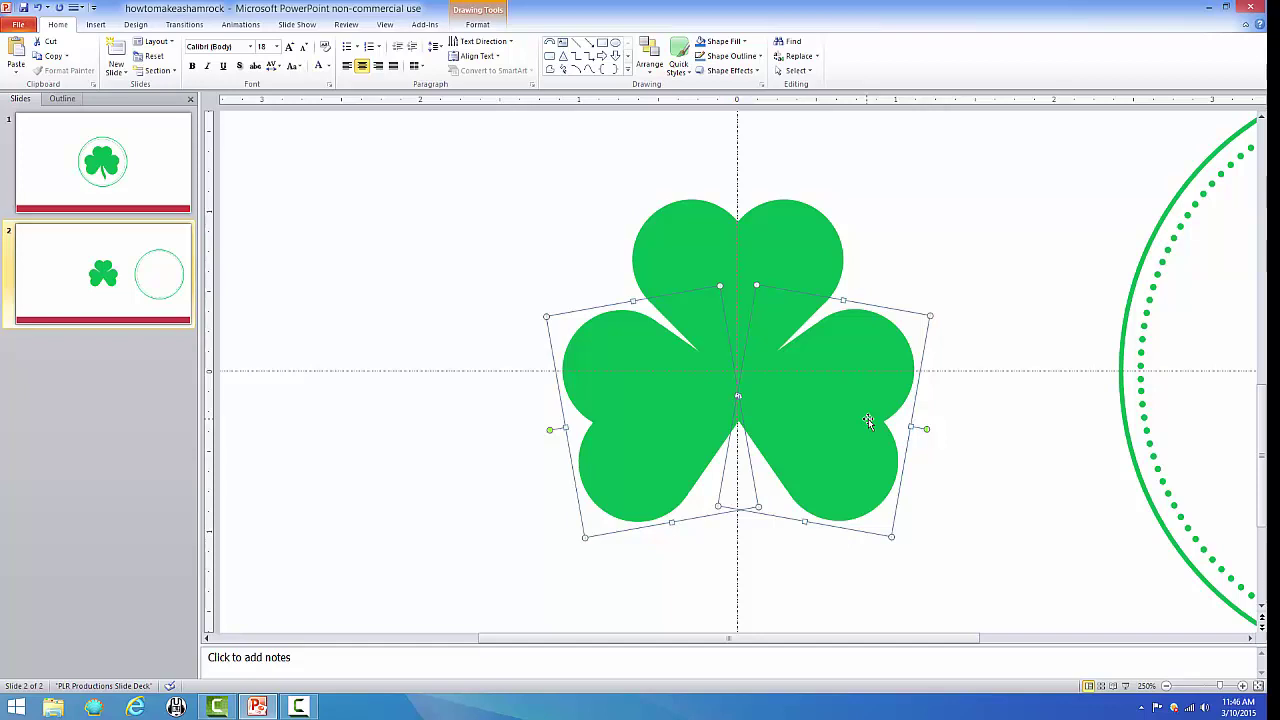
{"action": "key", "text": "Up"}
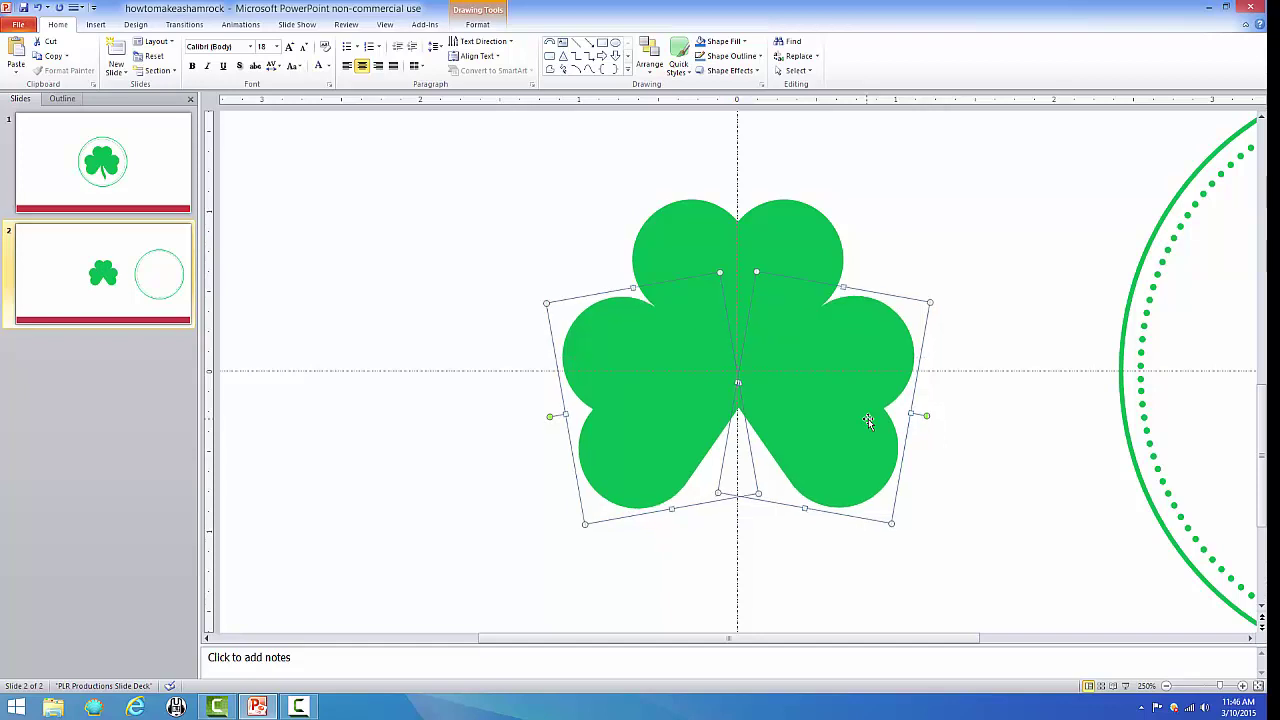
{"action": "key", "text": "Down"}
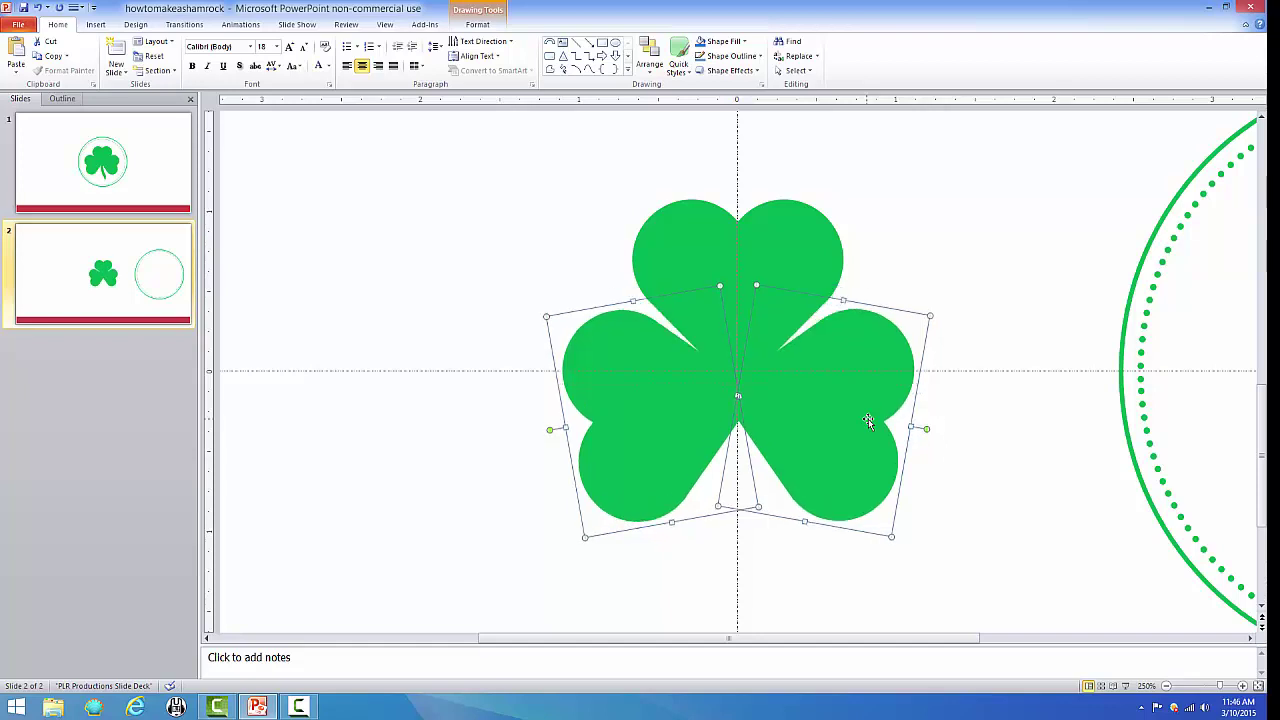
{"action": "left_click", "coordinate": [463, 166]}
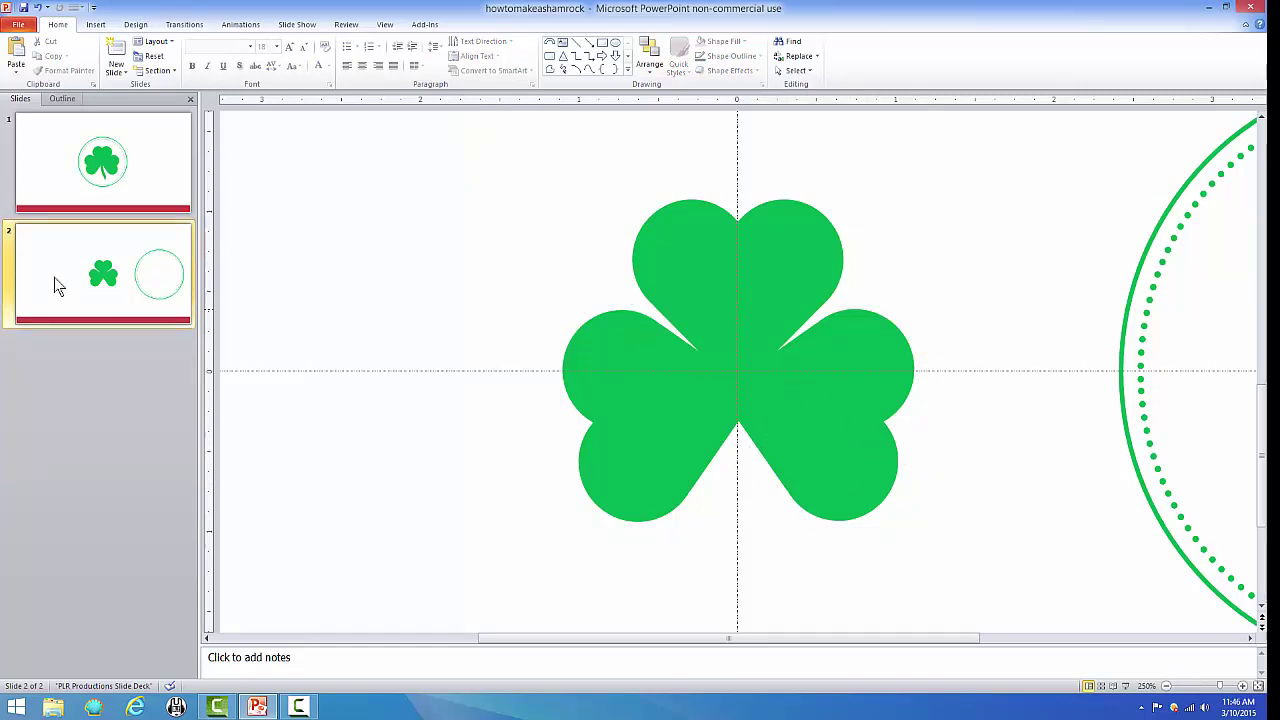
Draw a block arc about 1.33" wide and 0.42" high, and place it just below the shamrock across the vertical guide
{"action": "left_click", "coordinate": [97, 26]}
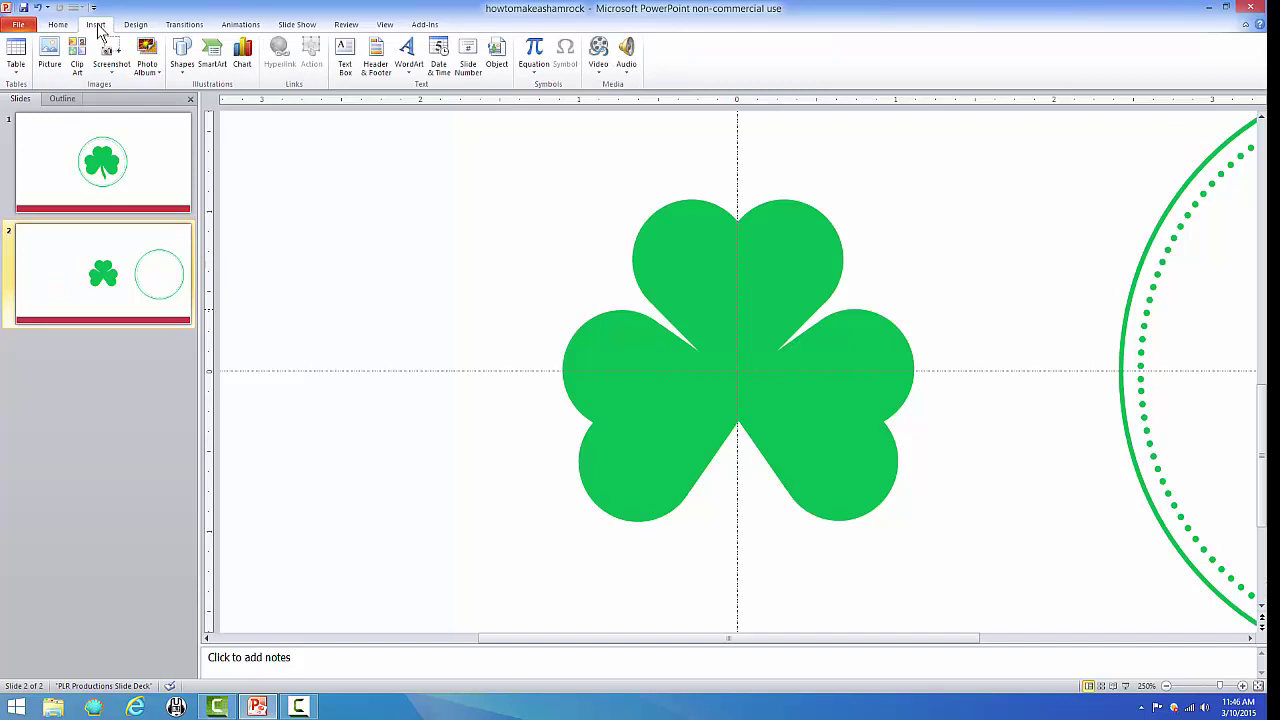
{"action": "left_click", "coordinate": [181, 60]}
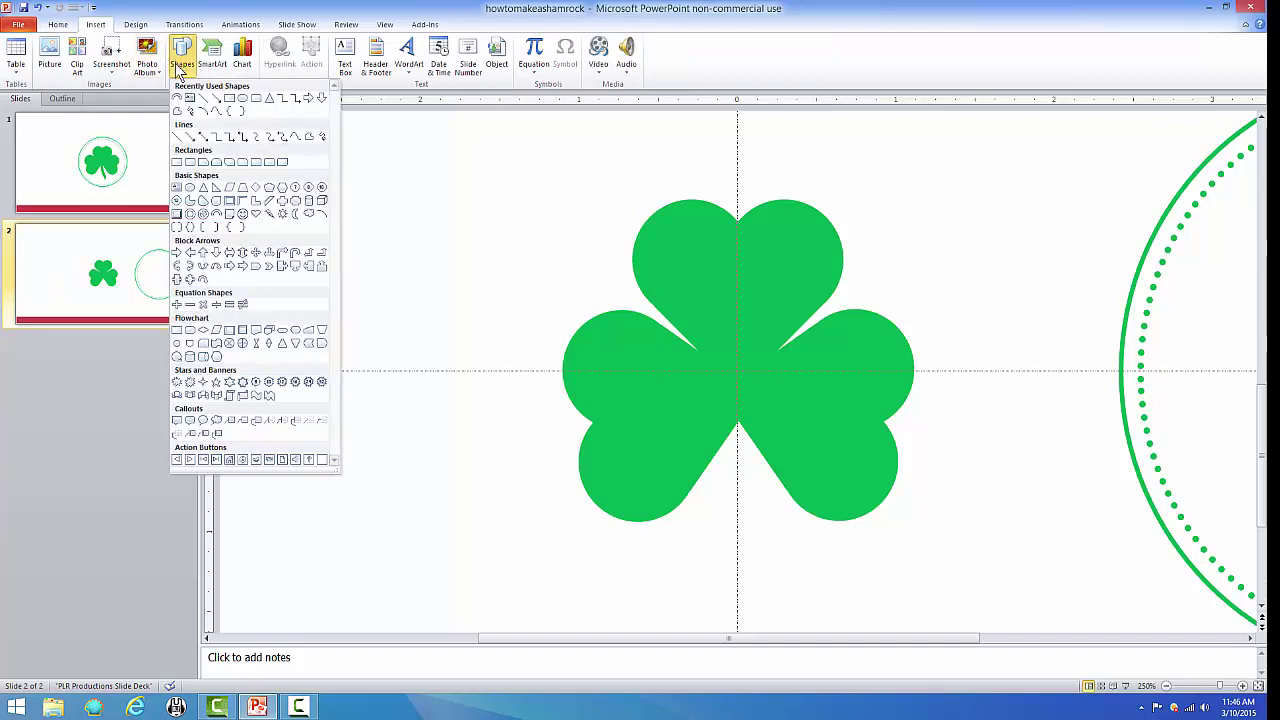
{"action": "left_click", "coordinate": [216, 214]}
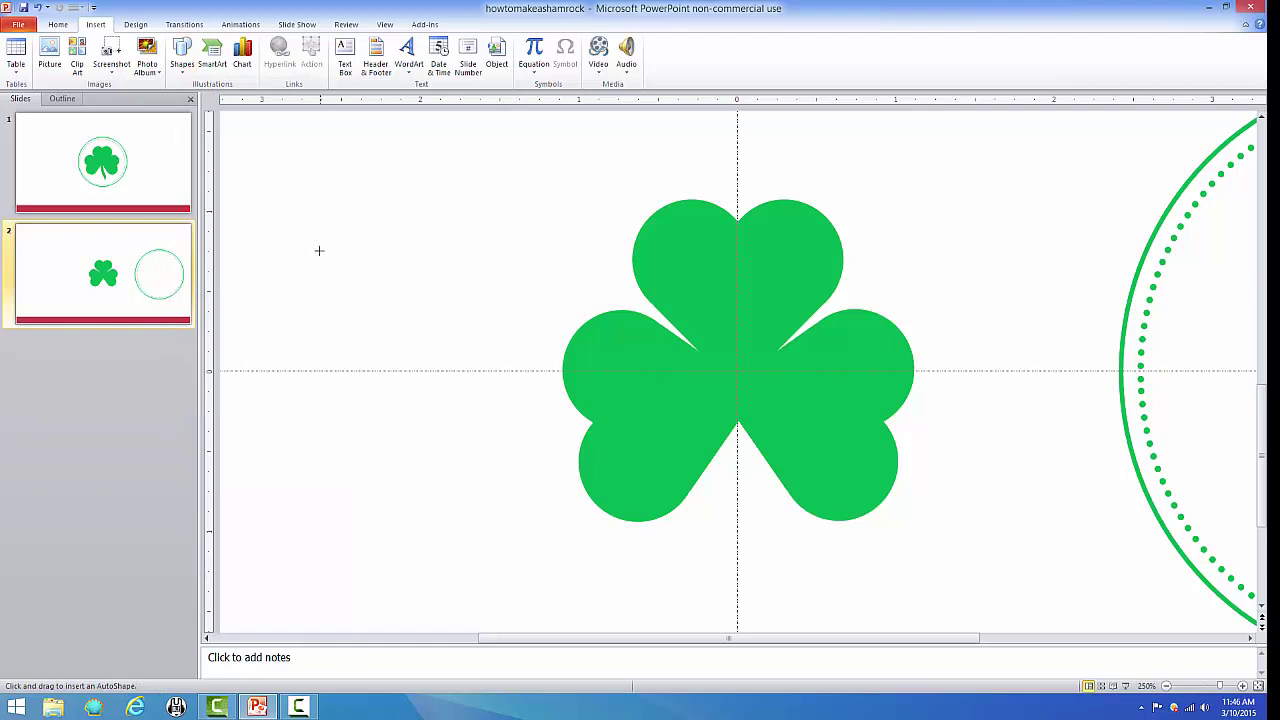
{"action": "mouse_move", "coordinate": [319, 250]}
{"action": "left_mouse_down"}
{"action": "mouse_move", "coordinate": [343, 277]}
{"action": "mouse_move", "coordinate": [414, 309]}
{"action": "mouse_move", "coordinate": [521, 312]}
{"action": "left_mouse_up"}
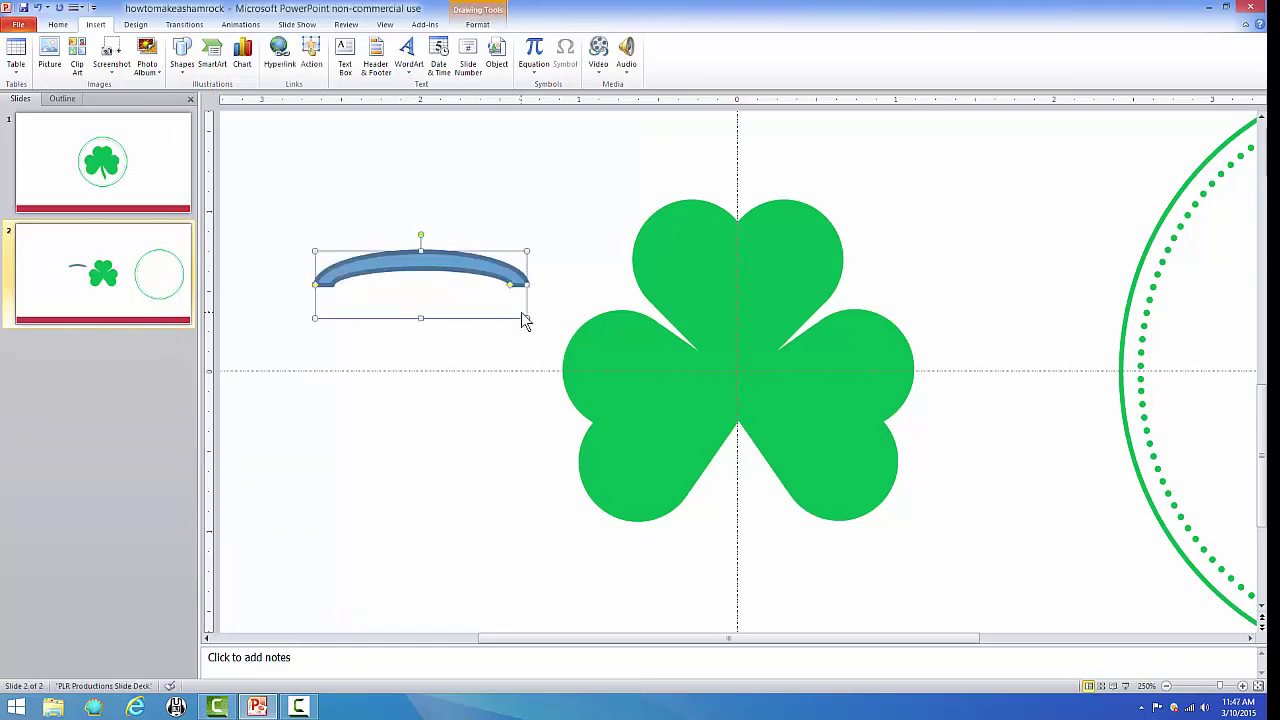
{"action": "mouse_move", "coordinate": [381, 266]}
{"action": "left_mouse_down"}
{"action": "mouse_move", "coordinate": [604, 534]}
{"action": "mouse_move", "coordinate": [703, 543]}
{"action": "left_mouse_up"}
Rotate the block arc left 90° and move it up into the notch between the two lower leaves as the stem
{"action": "scroll", "coordinate": [923, 494], "scroll_direction": "down", "scroll_amount": 2}
{"action": "scroll", "coordinate": [950, 515], "scroll_direction": "down", "scroll_amount": 2}
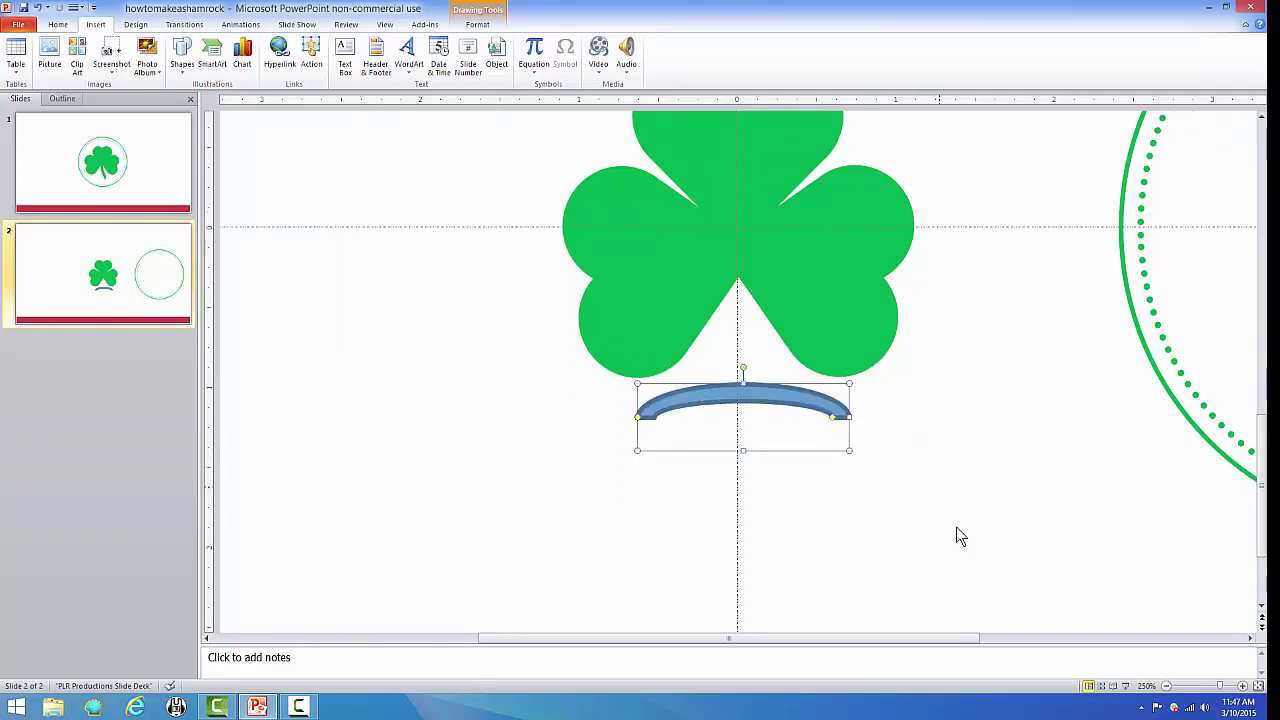
{"action": "left_click", "coordinate": [1242, 686]}
{"action": "left_click", "coordinate": [1242, 686]}
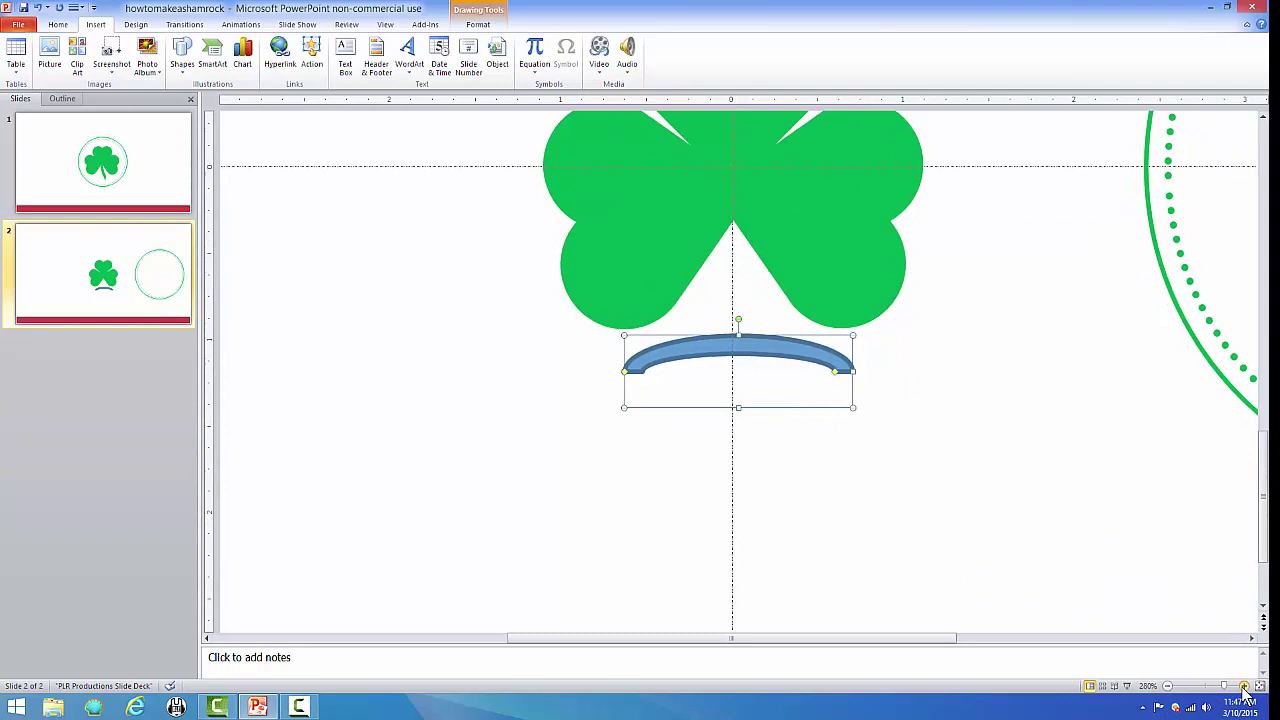
{"action": "left_click", "coordinate": [1242, 686]}
{"action": "left_click", "coordinate": [1242, 686]}
{"action": "left_click", "coordinate": [1246, 686]}
{"action": "left_click", "coordinate": [1246, 686]}
{"action": "left_click", "coordinate": [1246, 686]}
{"action": "left_click", "coordinate": [1246, 686]}
{"action": "left_click", "coordinate": [1246, 686]}
{"action": "left_click", "coordinate": [1246, 686]}
{"action": "left_click", "coordinate": [1246, 686]}
{"action": "left_click", "coordinate": [1246, 686]}
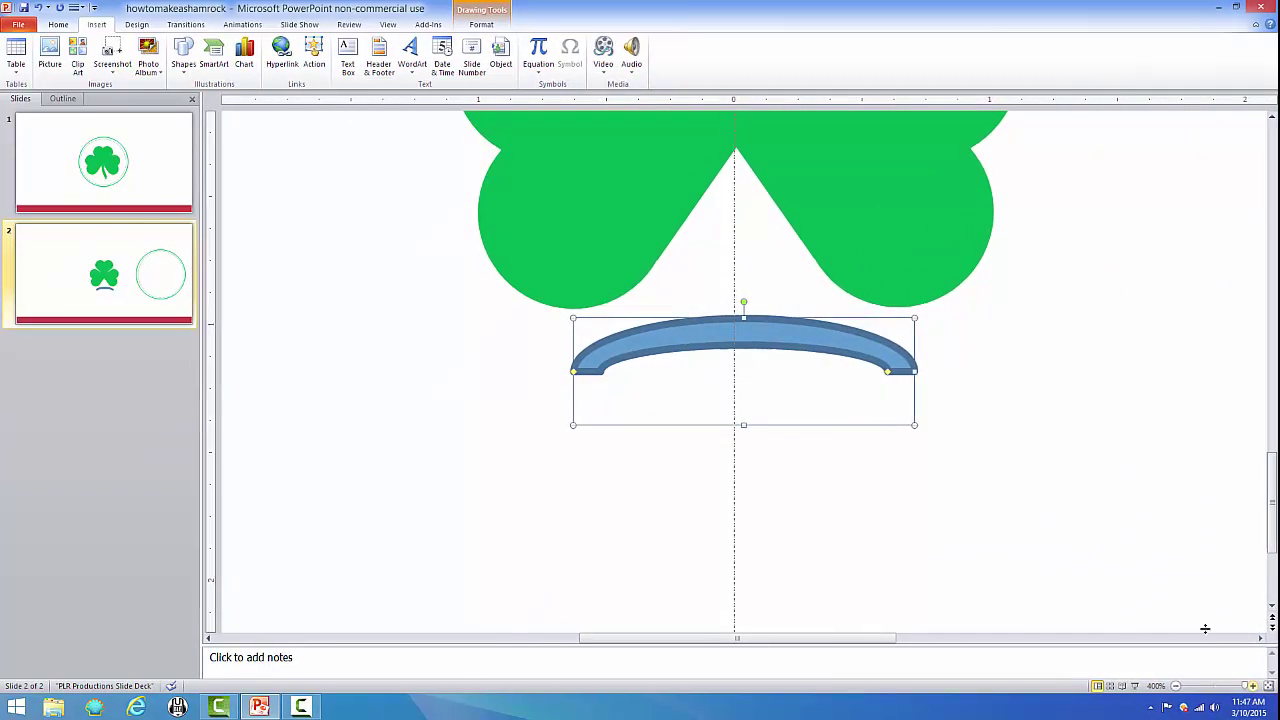
{"action": "scroll", "coordinate": [1081, 512], "scroll_direction": "up", "scroll_amount": 1}
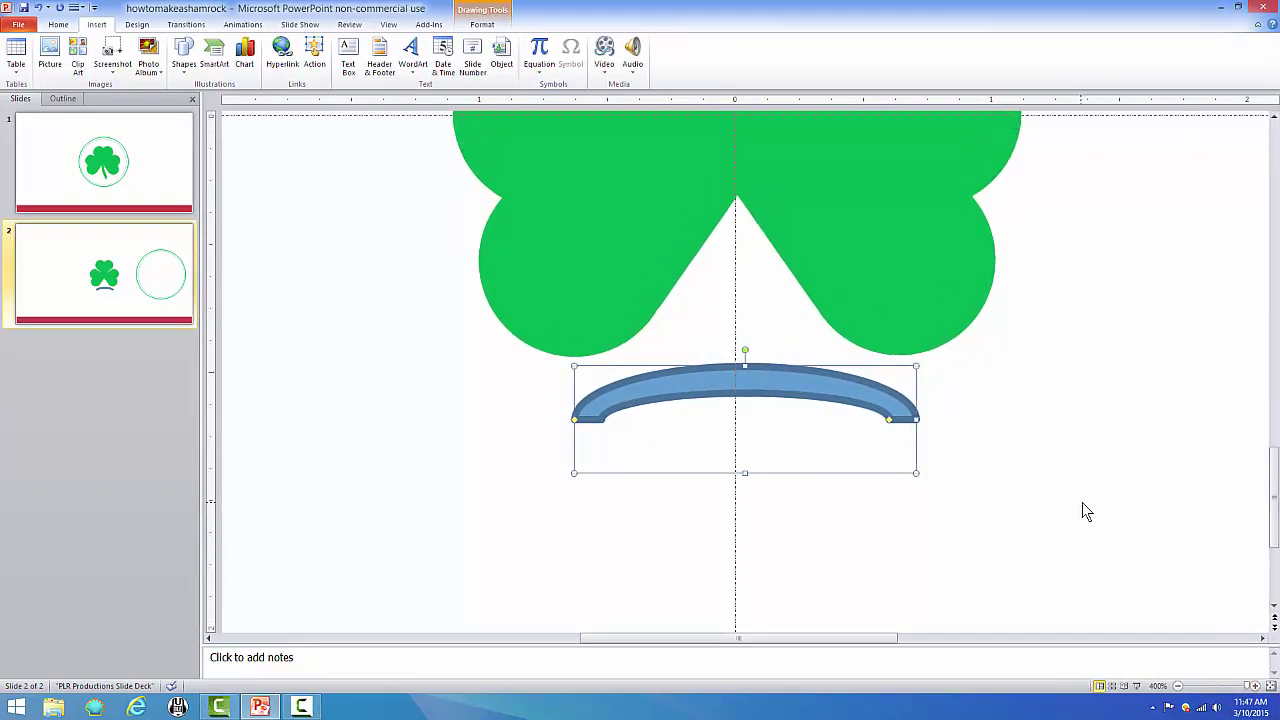
{"action": "left_click", "coordinate": [481, 25]}
{"action": "left_click", "coordinate": [898, 62]}
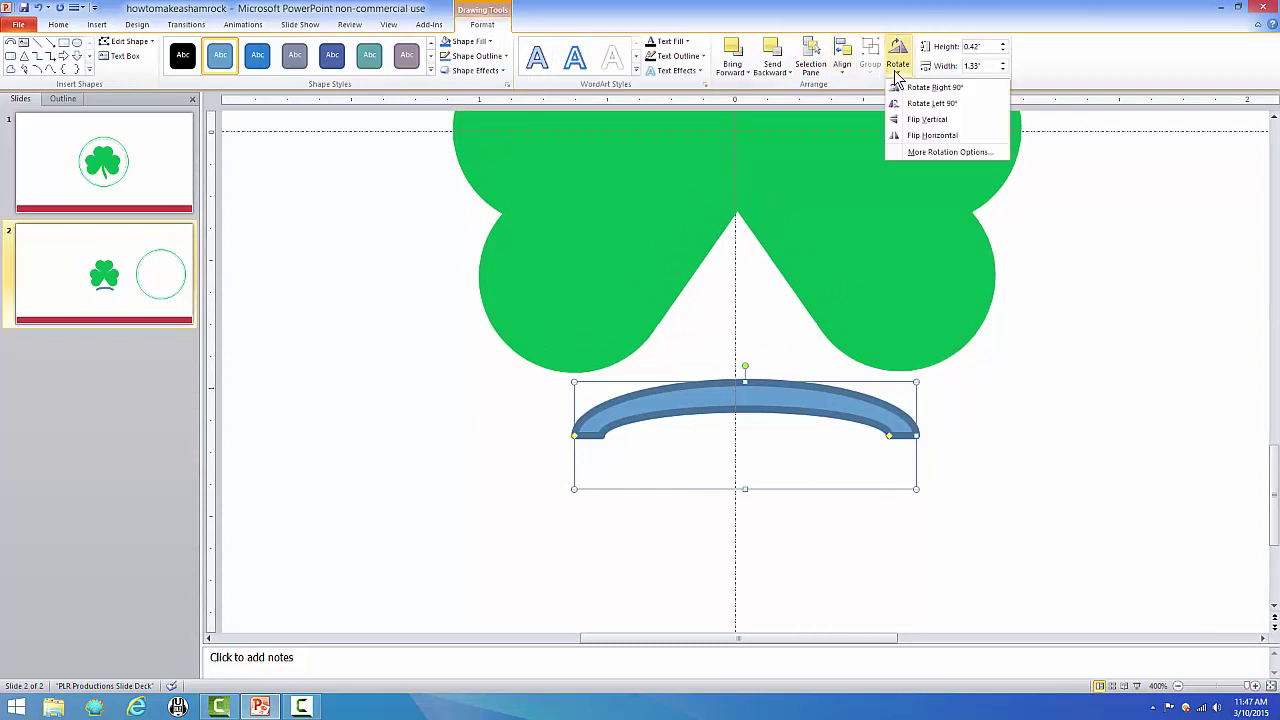
{"action": "left_click", "coordinate": [964, 103]}
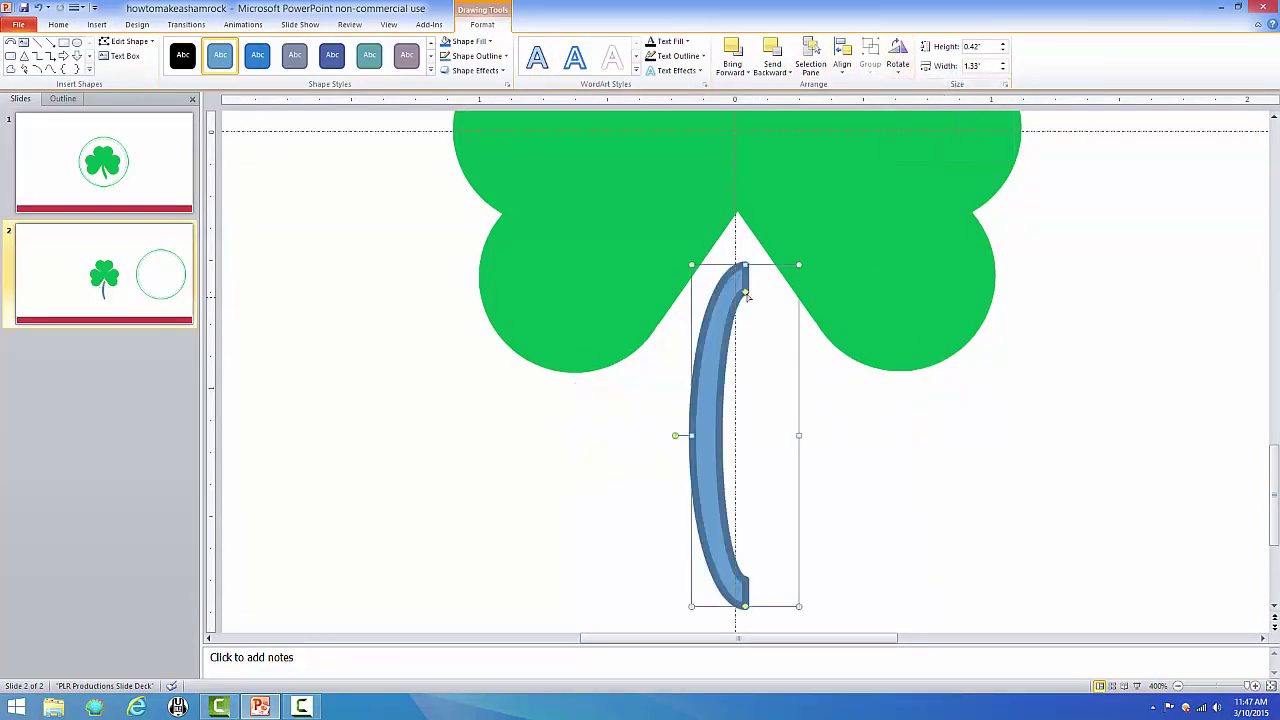
{"action": "left_click_drag", "start_coordinate": [731, 312], "coordinate": [735, 285]}
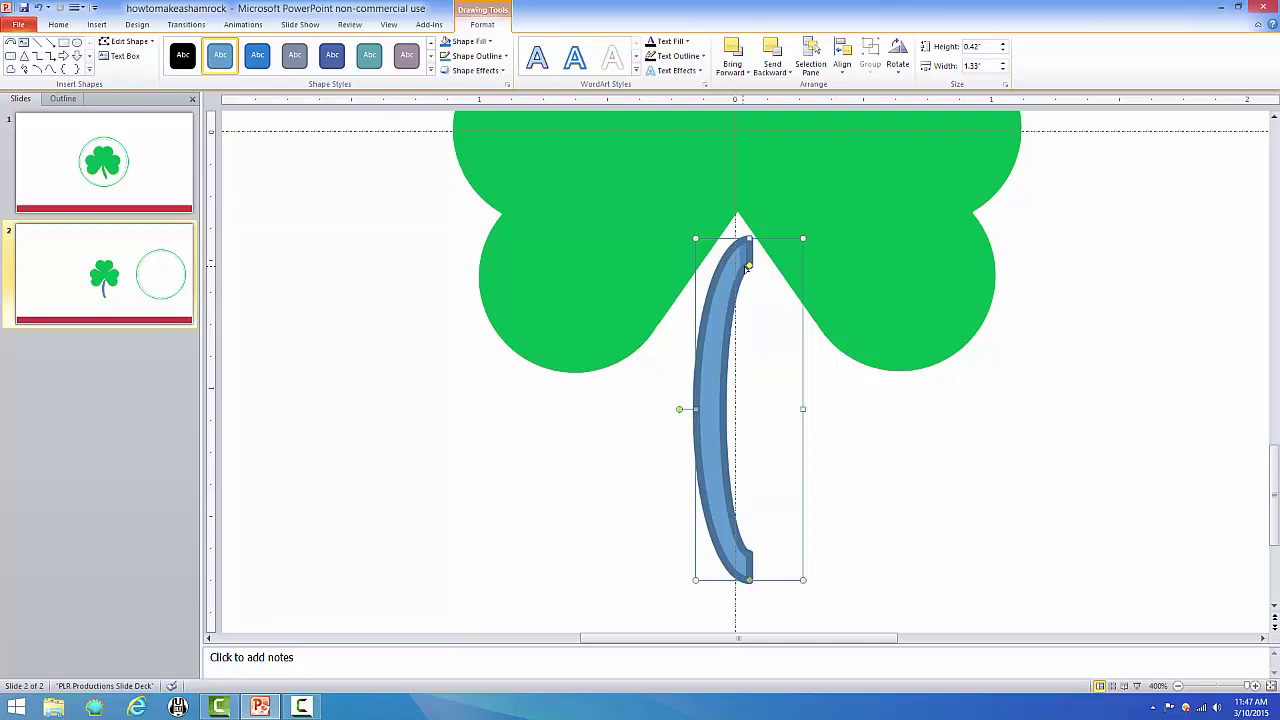
Reshape the block-arc stem so both ends taper to points and its body is slim and gently curved
{"action": "left_click_drag", "start_coordinate": [746, 268], "coordinate": [752, 303]}
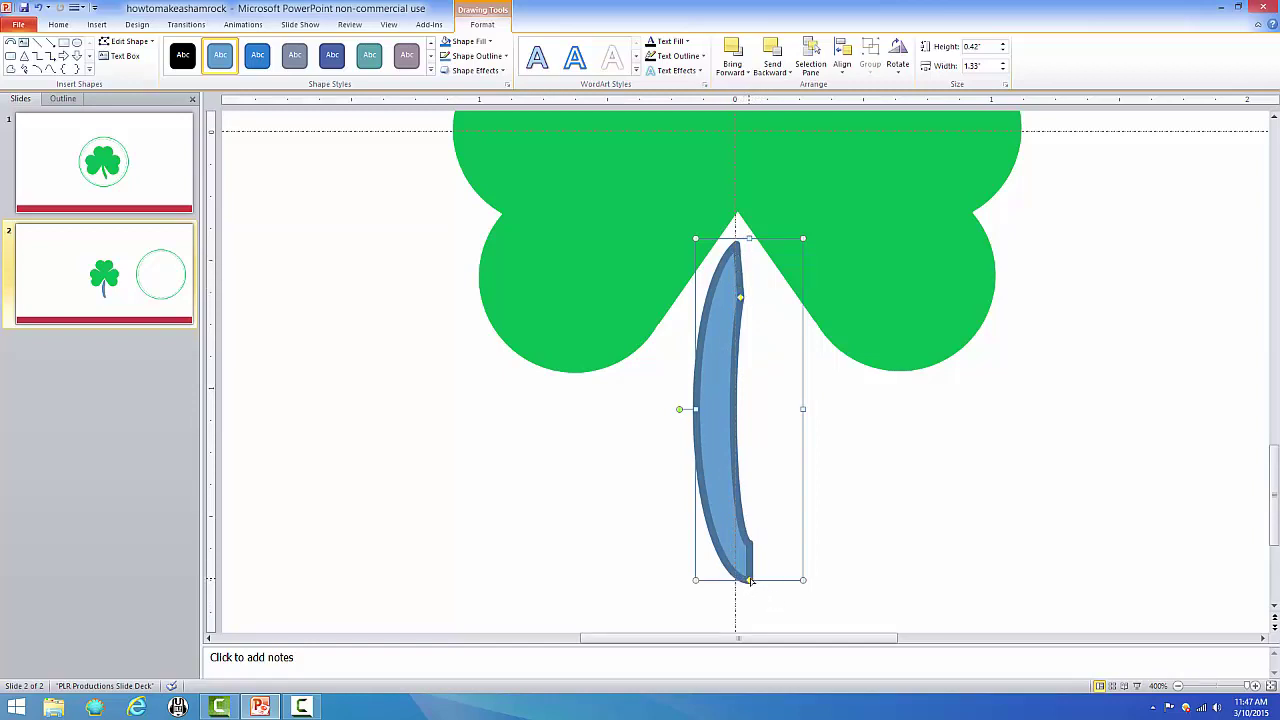
{"action": "left_click_drag", "start_coordinate": [750, 580], "coordinate": [733, 572]}
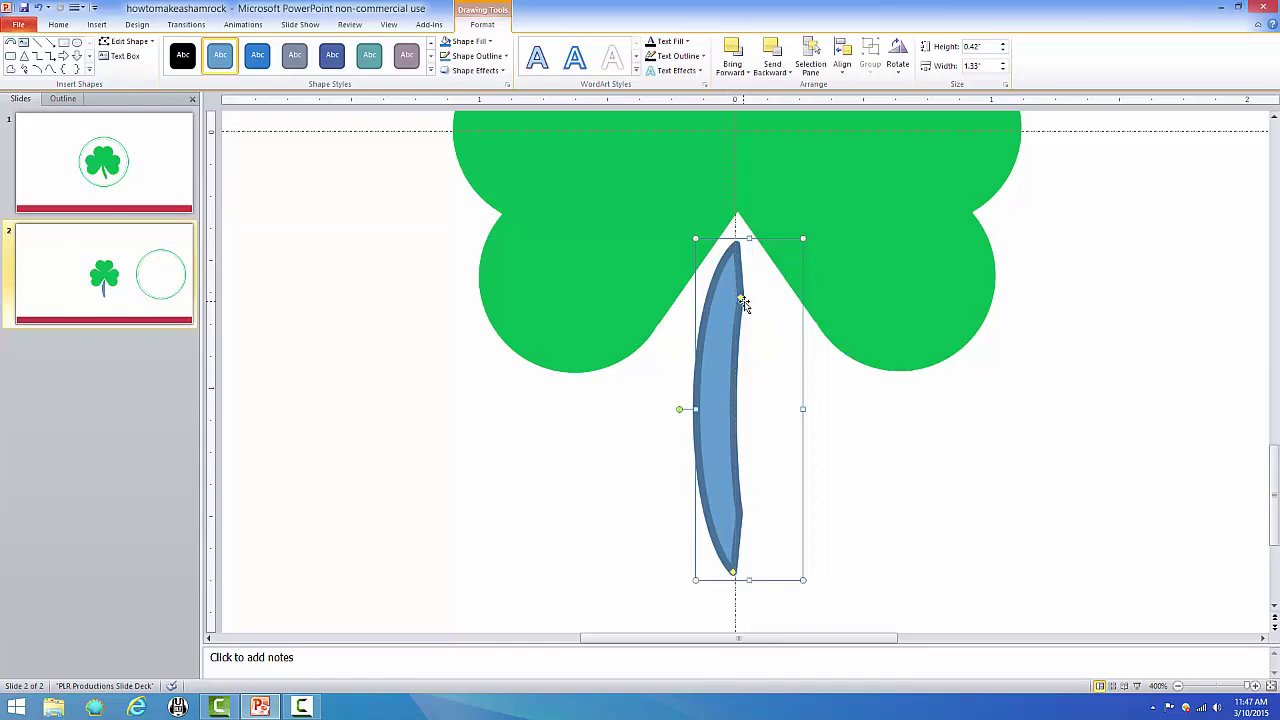
{"action": "left_click_drag", "start_coordinate": [740, 298], "coordinate": [736, 294]}
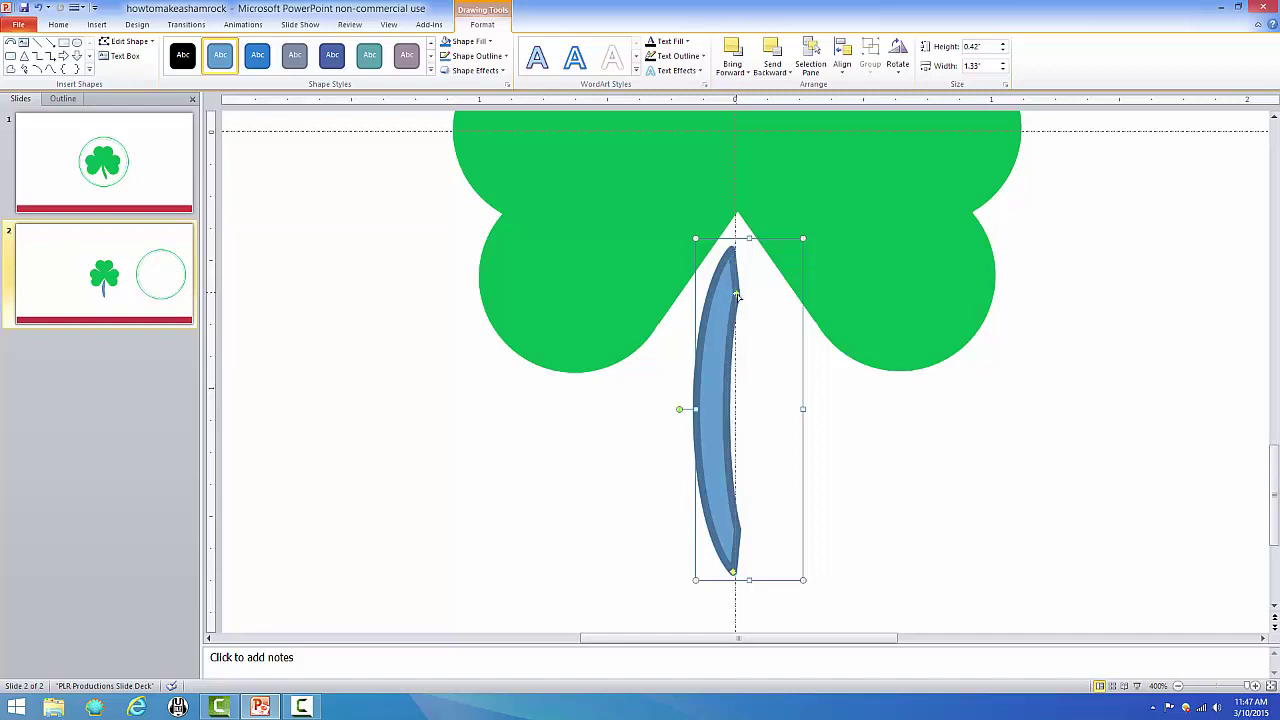
Move the stem up so its tip overlaps the leaves at the notch, and tilt it to a rotation of about 263°
{"action": "left_click_drag", "start_coordinate": [708, 455], "coordinate": [719, 409]}
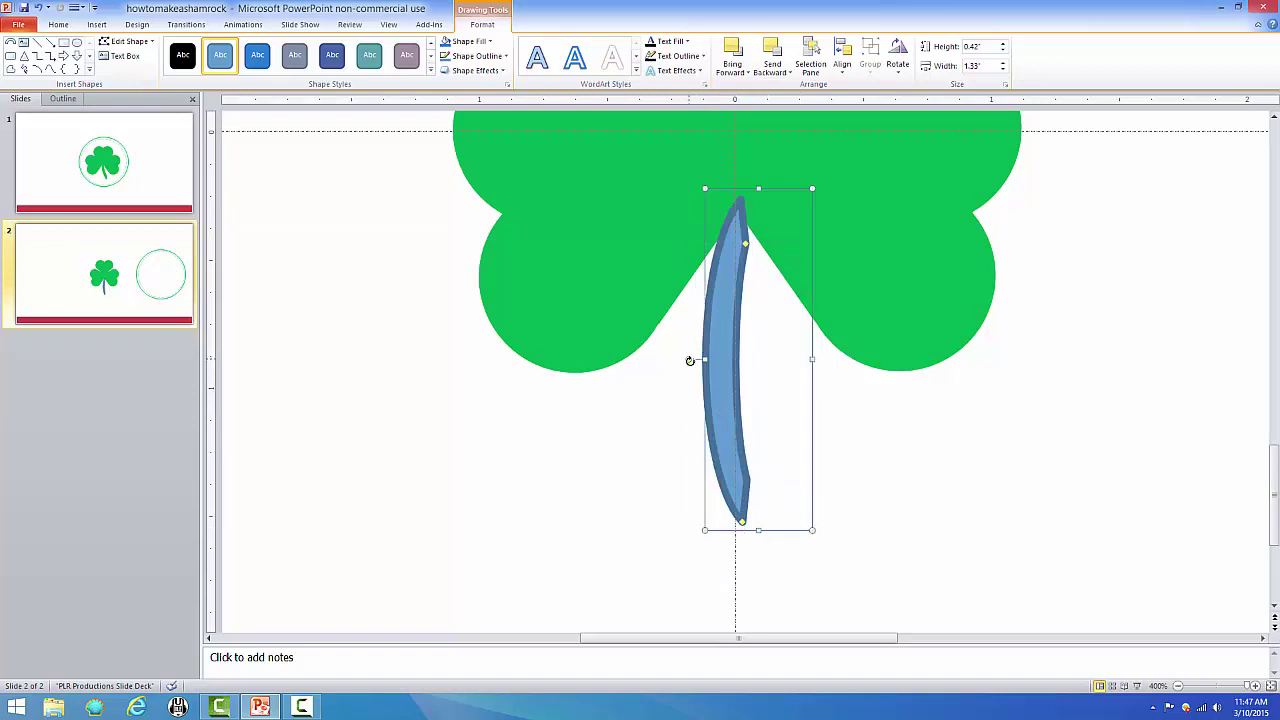
{"action": "left_click_drag", "start_coordinate": [681, 363], "coordinate": [731, 341]}
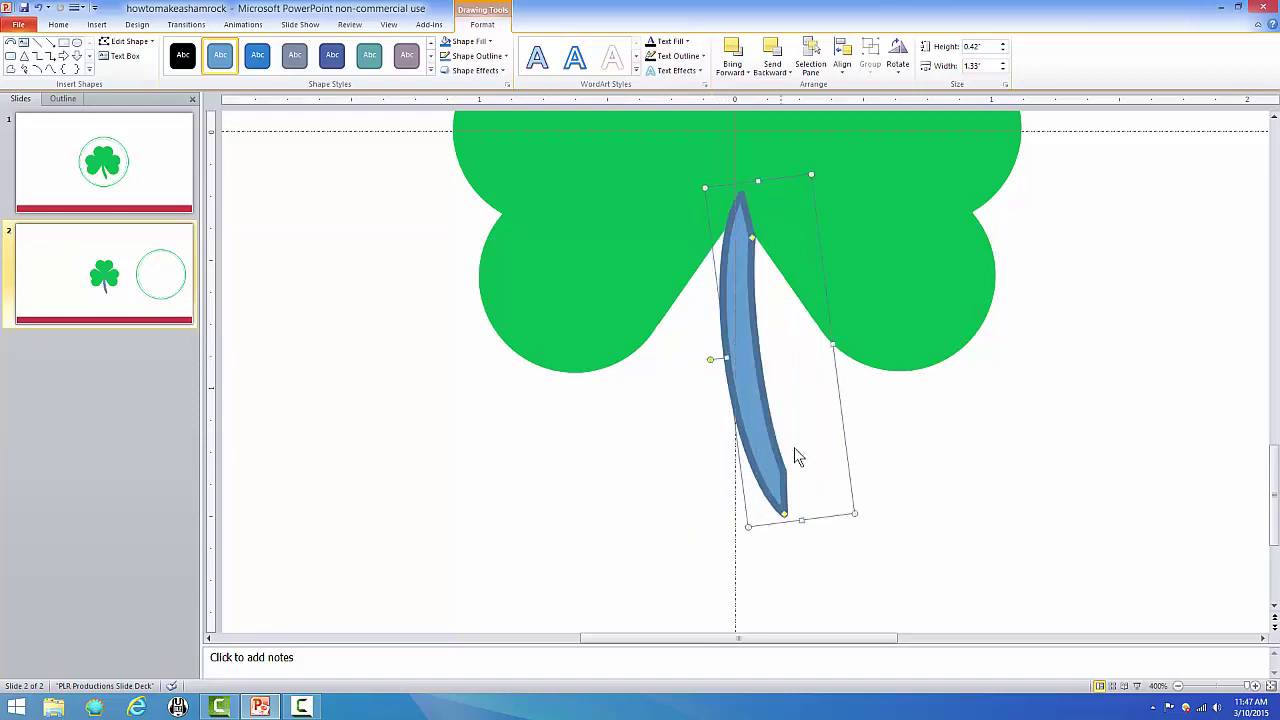
{"action": "scroll", "coordinate": [772, 301], "scroll_direction": "up", "scroll_amount": 1}
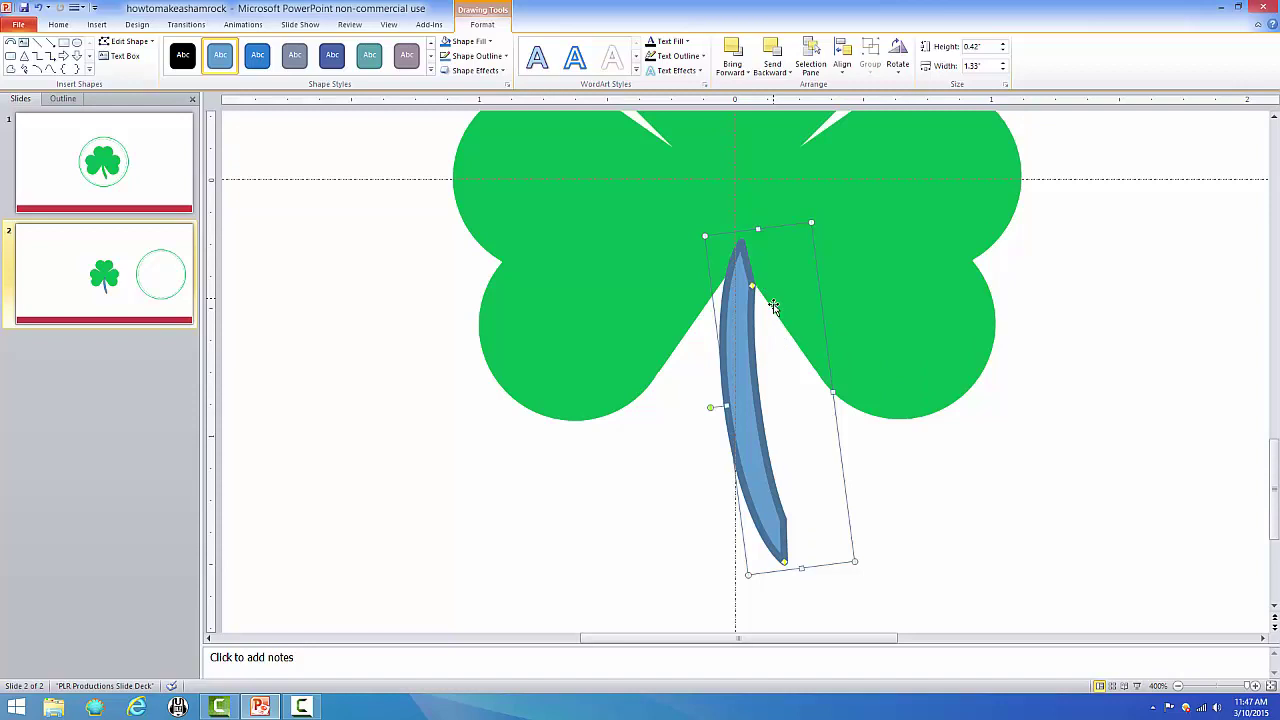
Fill the stem with the standard green matching the leaves and remove its outline
{"action": "right_click", "coordinate": [745, 344]}
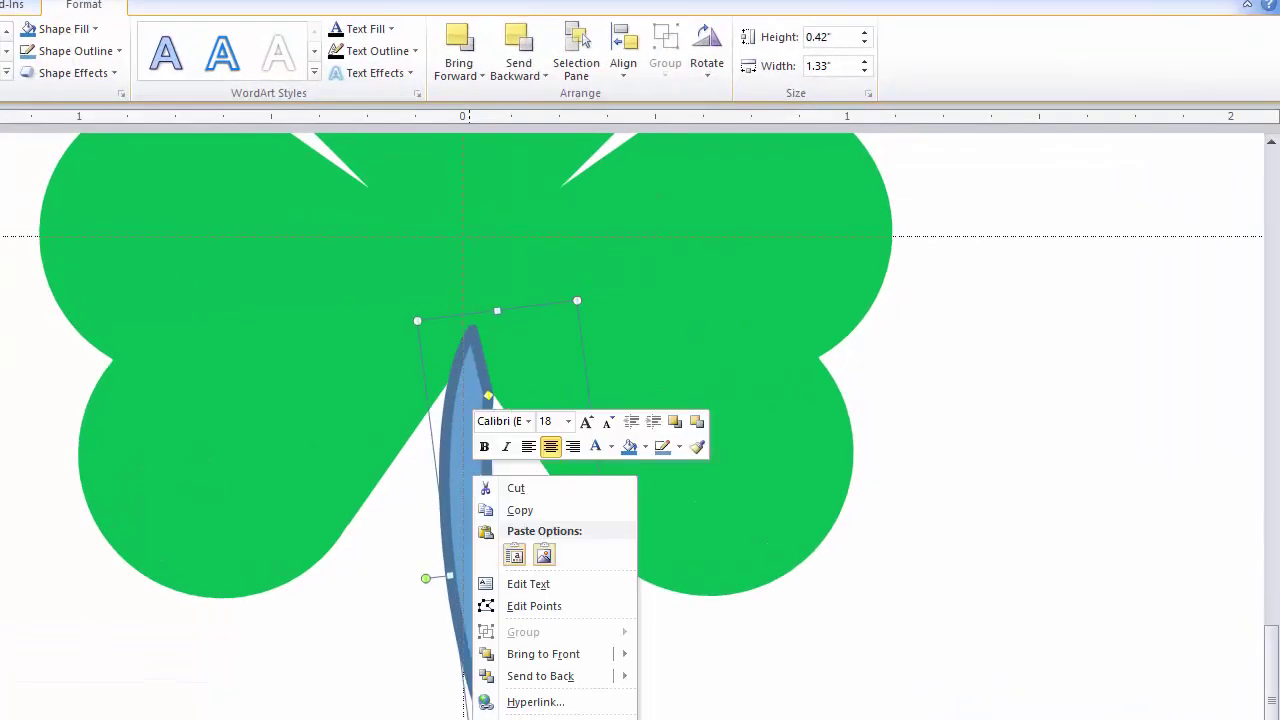
{"action": "left_click", "coordinate": [566, 712]}
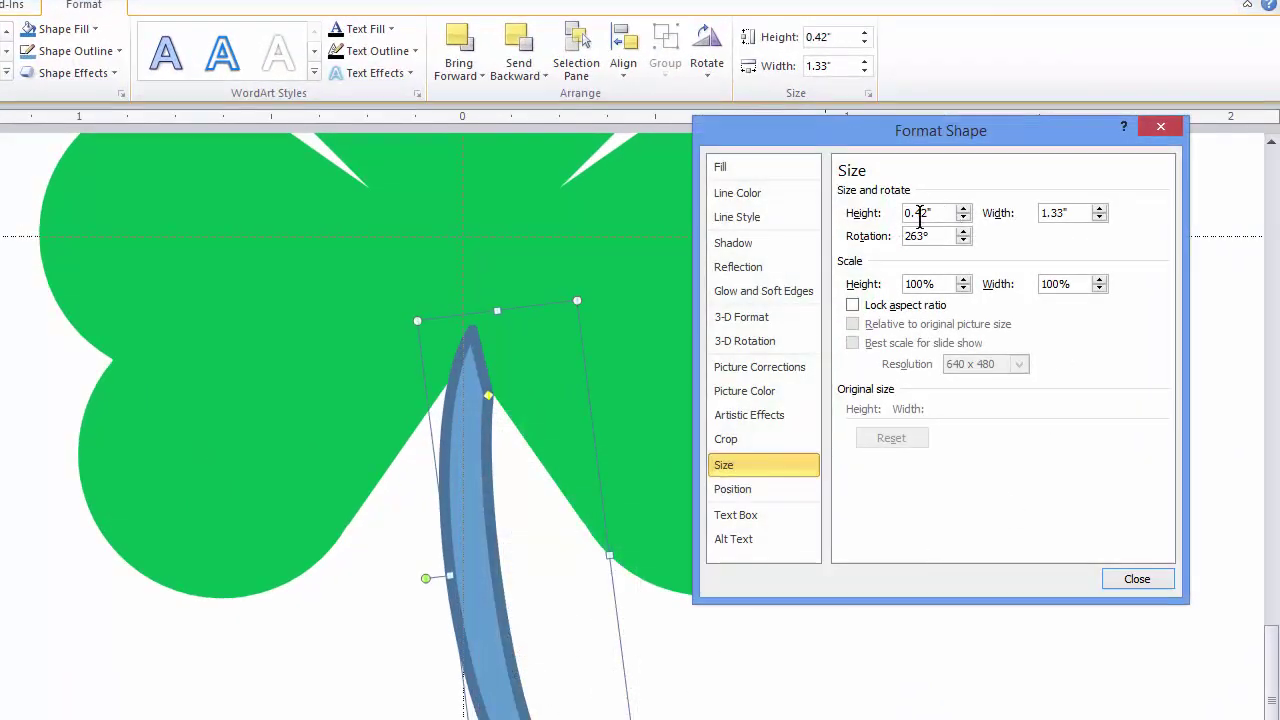
{"action": "left_click", "coordinate": [732, 166]}
{"action": "left_click", "coordinate": [936, 333]}
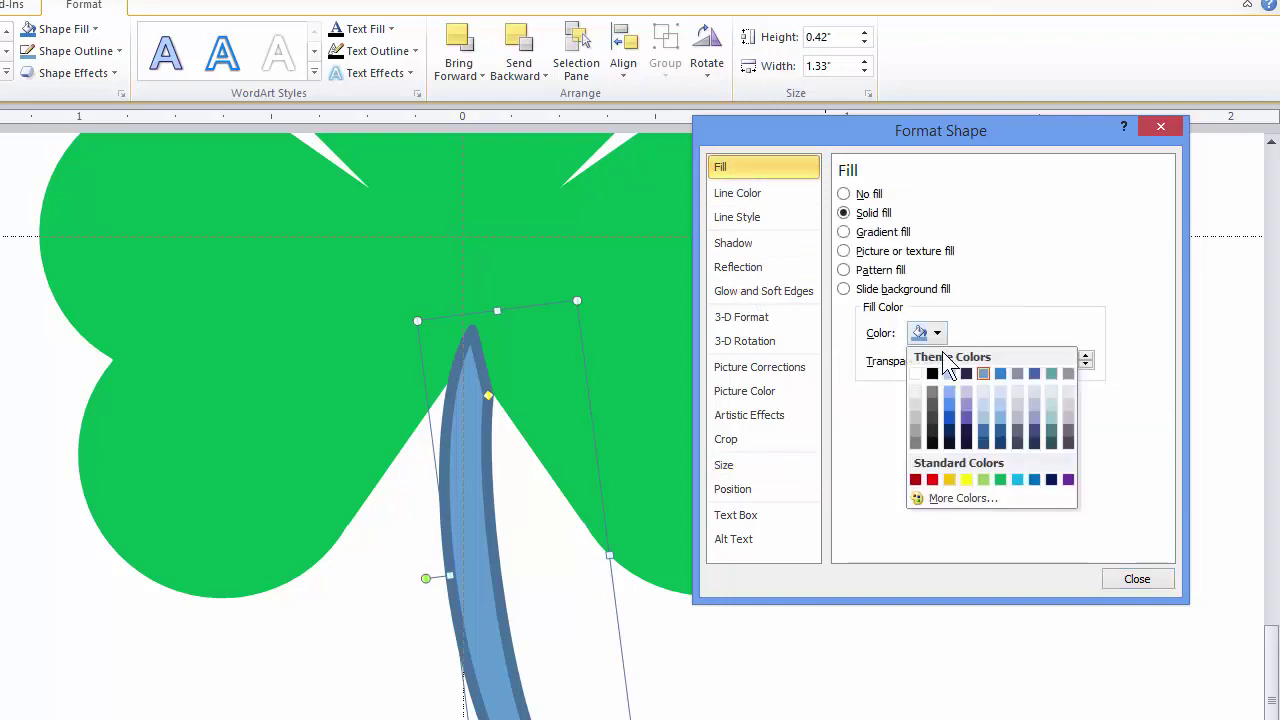
{"action": "left_click", "coordinate": [1000, 479]}
{"action": "left_click", "coordinate": [776, 193]}
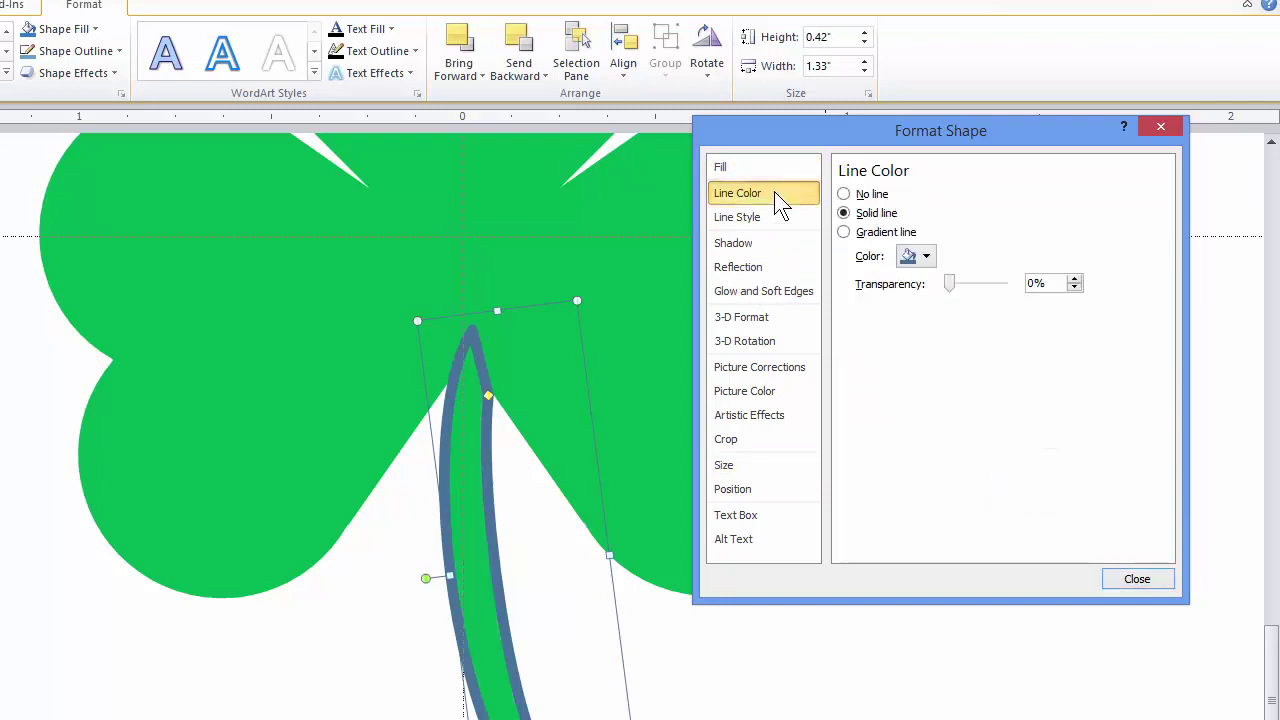
{"action": "left_click", "coordinate": [844, 194]}
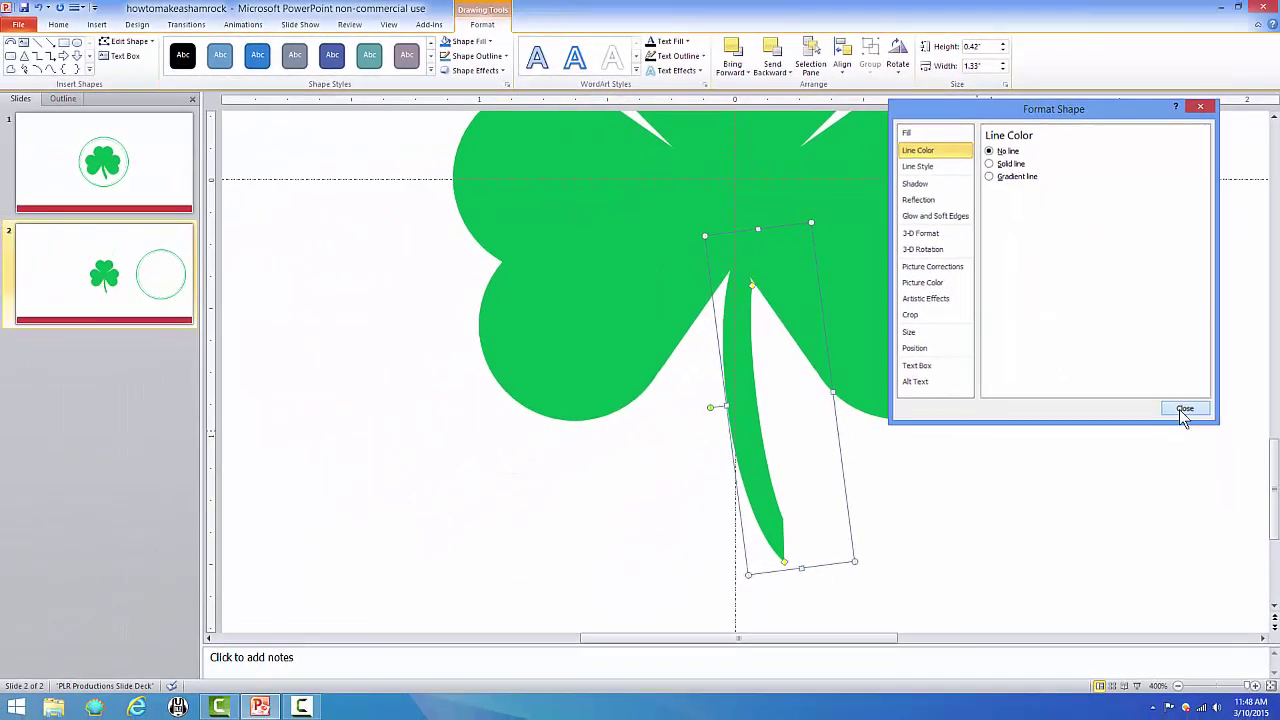
{"action": "left_click", "coordinate": [1137, 579]}
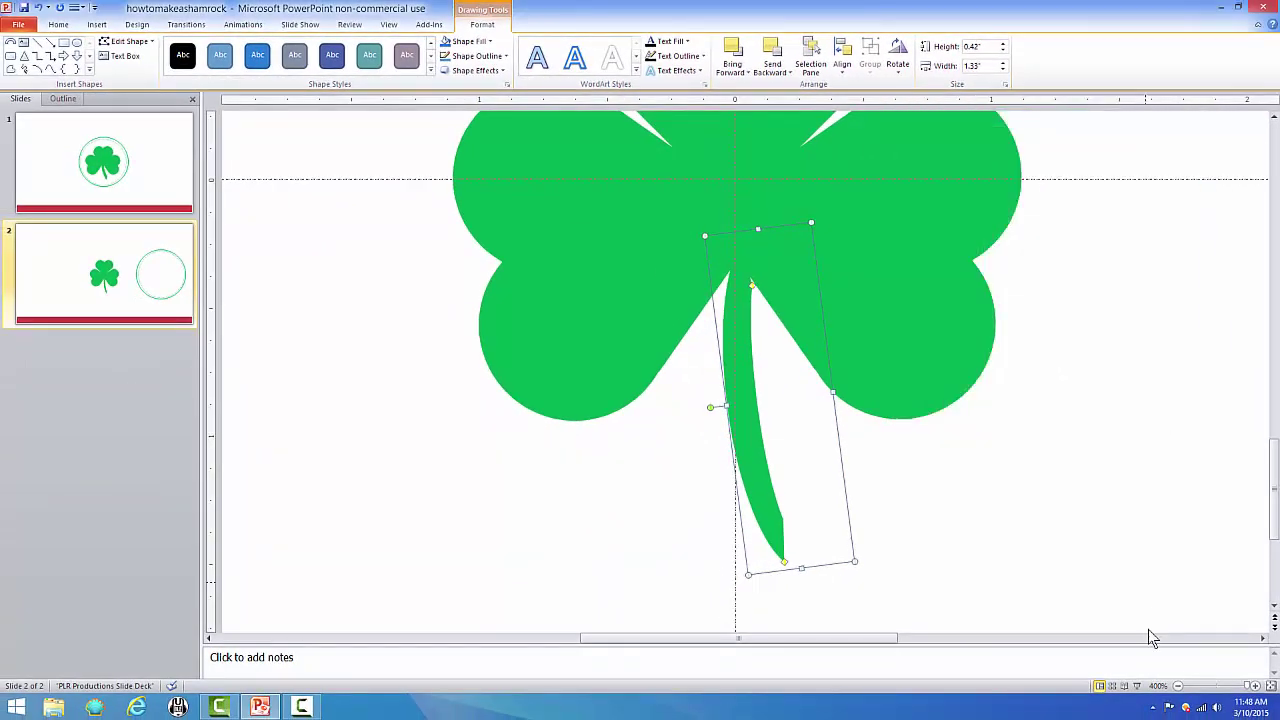
Group the three leaves and the stem into a single shamrock object
{"action": "left_click", "coordinate": [1178, 686]}
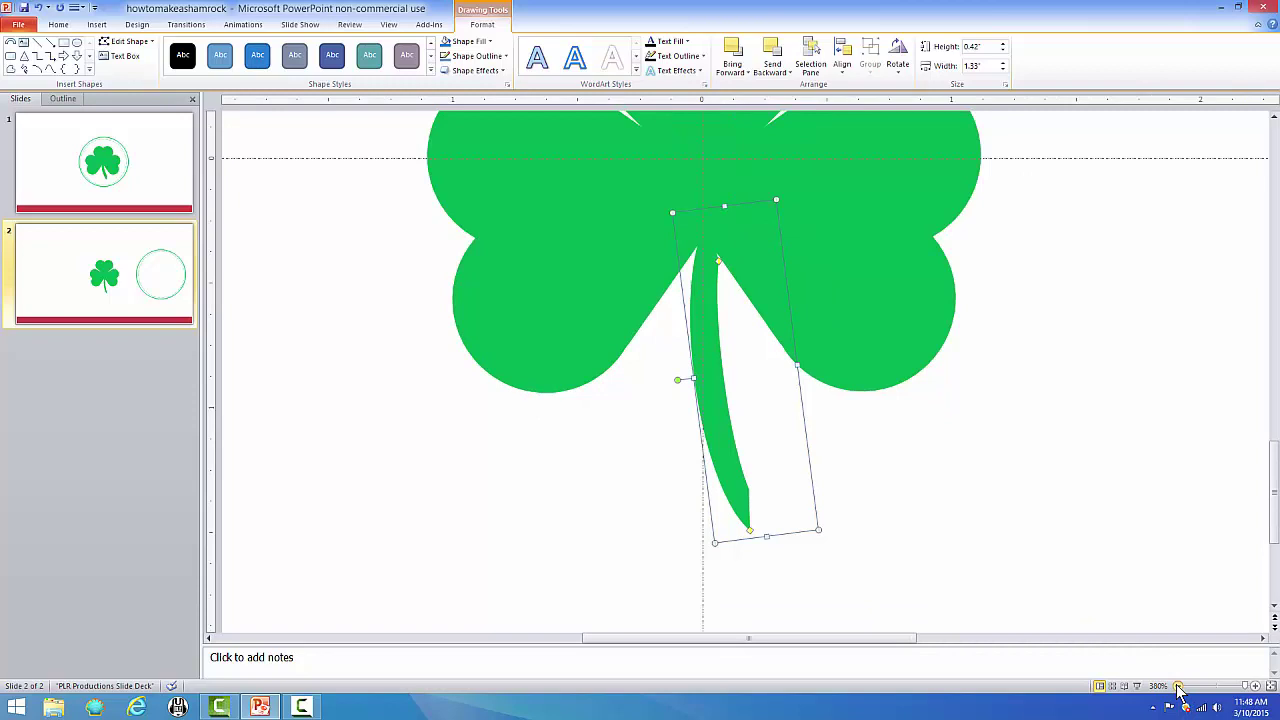
{"action": "left_click", "coordinate": [1178, 686]}
{"action": "left_click", "coordinate": [1178, 686]}
{"action": "left_click", "coordinate": [1178, 686]}
{"action": "left_click", "coordinate": [1178, 686]}
{"action": "left_click", "coordinate": [1178, 686]}
{"action": "left_click", "coordinate": [1178, 686]}
{"action": "left_click", "coordinate": [1178, 686]}
{"action": "left_click", "coordinate": [1178, 686]}
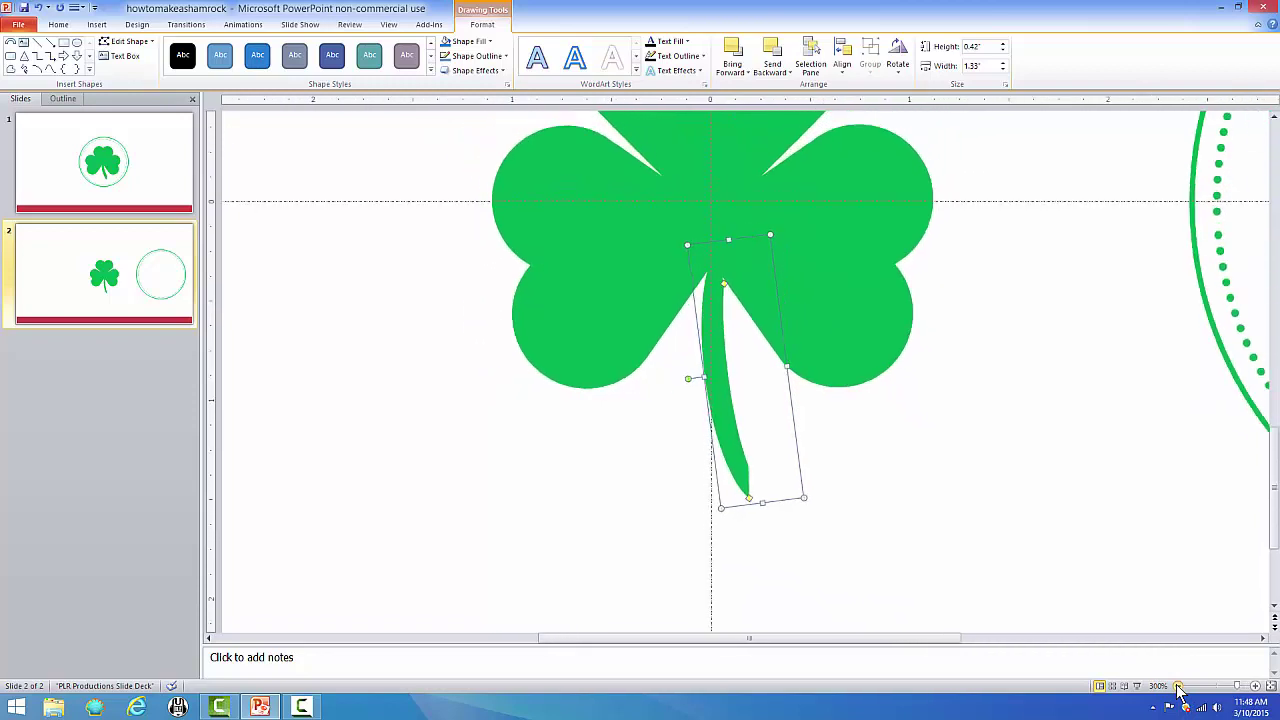
{"action": "left_click", "coordinate": [1178, 686]}
{"action": "left_click", "coordinate": [1178, 686]}
{"action": "left_click", "coordinate": [1178, 686]}
{"action": "left_click", "coordinate": [1178, 686]}
{"action": "left_click", "coordinate": [1178, 686]}
{"action": "left_click", "coordinate": [1178, 686]}
{"action": "scroll", "coordinate": [975, 400], "scroll_direction": "up", "scroll_amount": 2}
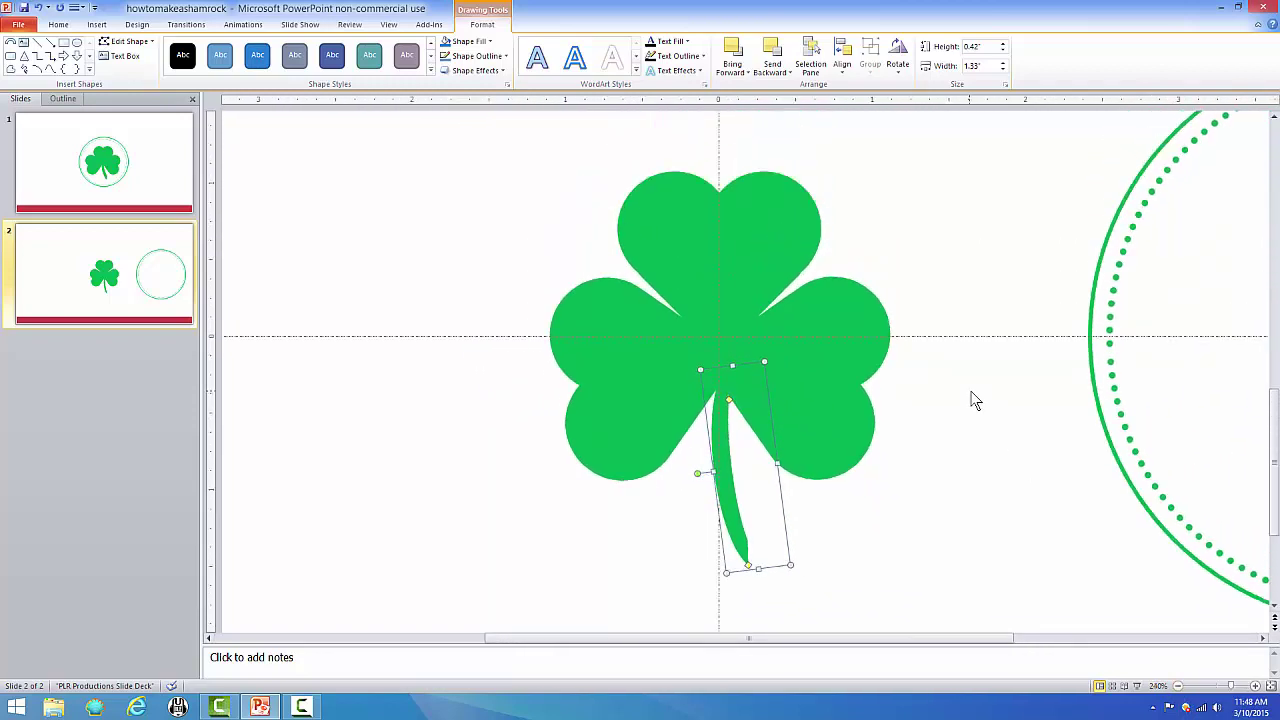
{"action": "left_click_drag", "start_coordinate": [454, 132], "coordinate": [995, 610]}
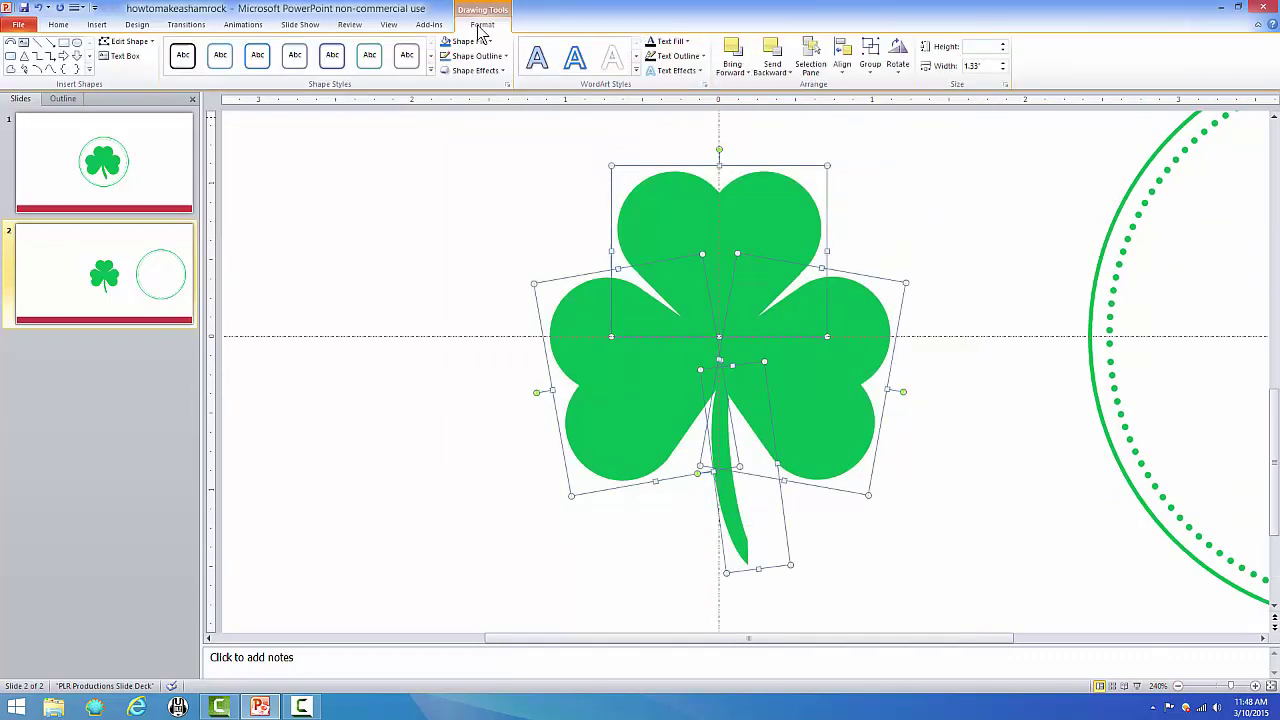
{"action": "left_click", "coordinate": [870, 70]}
{"action": "left_click", "coordinate": [906, 91]}
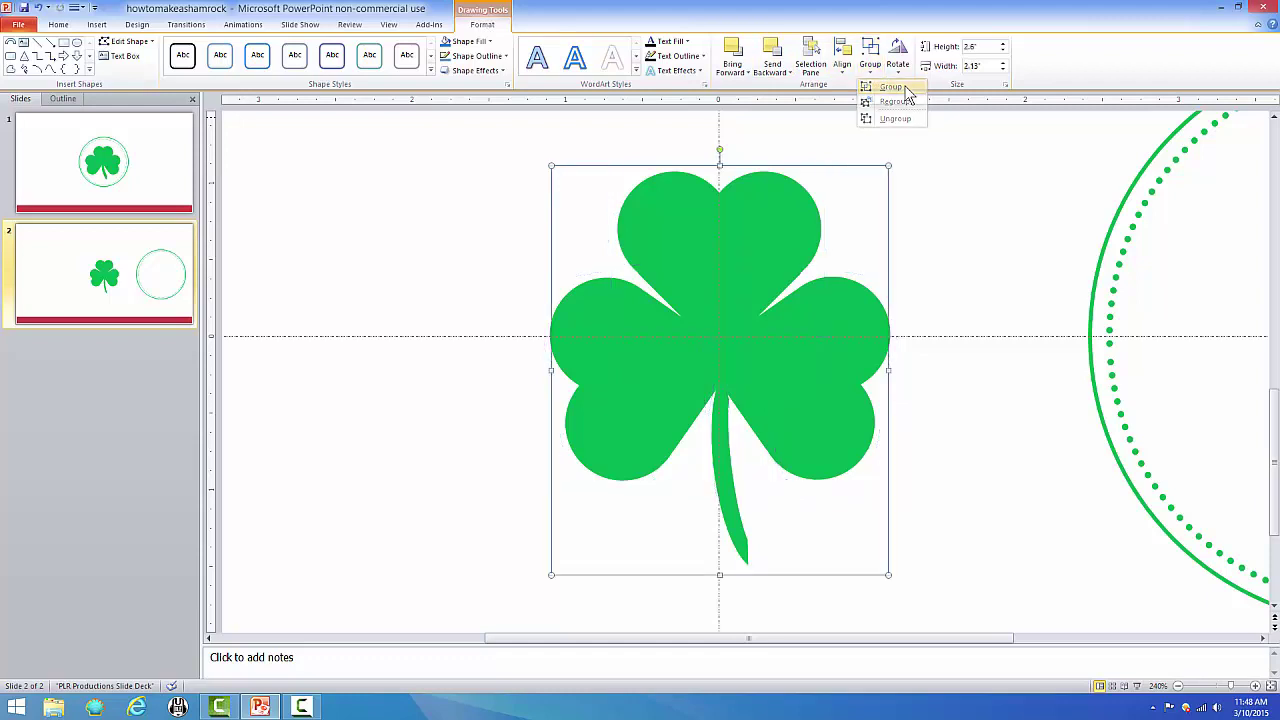
Nudge the circular border left until it surrounds the shamrock
{"action": "left_click", "coordinate": [1117, 273]}
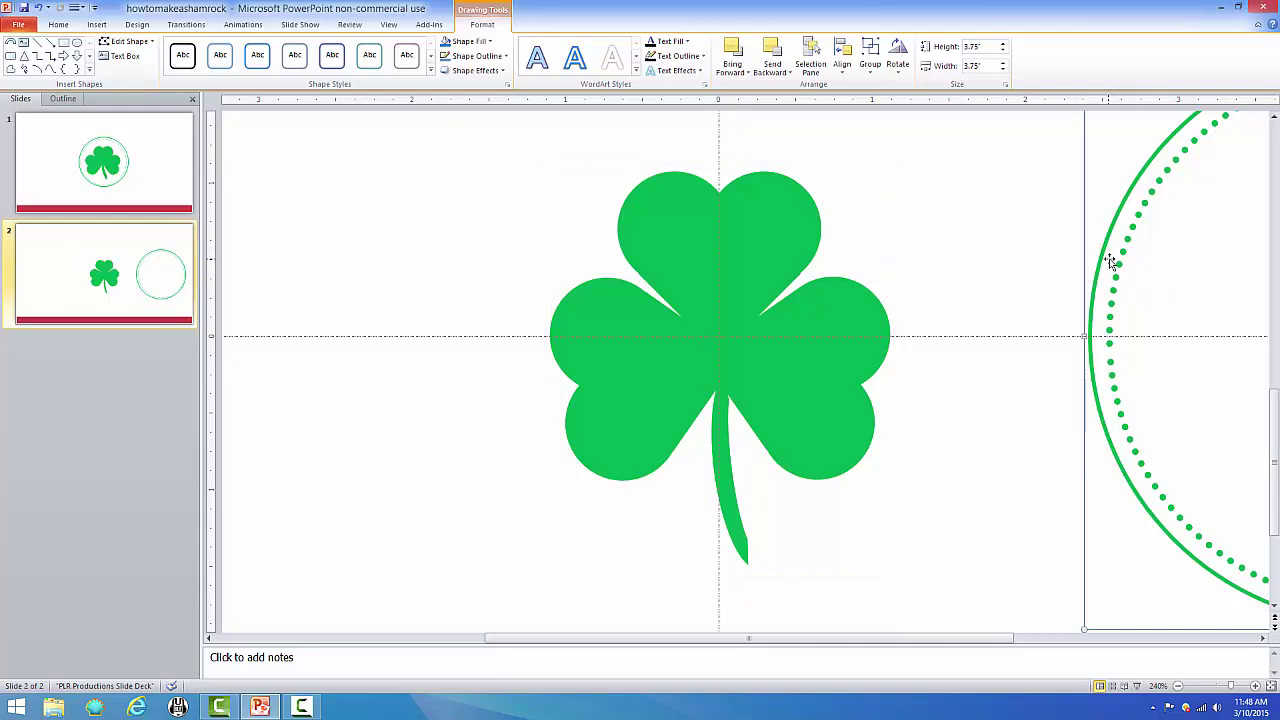
{"action": "key", "text": "Left"}
{"action": "key", "text": "Left"}
{"action": "key", "text": "Left"}
{"action": "key", "text": "Left"}
{"action": "key", "text": "Left"}
{"action": "key", "text": "Left"}
{"action": "key", "text": "Left"}
{"action": "key", "text": "Left"}
{"action": "key", "text": "Left"}
{"action": "key", "text": "Left"}
{"action": "key", "text": "Left"}
{"action": "key", "text": "Left"}
{"action": "key", "text": "Left"}
{"action": "key", "text": "Left"}
{"action": "key", "text": "Left"}
{"action": "key", "text": "Left"}
{"action": "key", "text": "Left"}
{"action": "key", "text": "Left"}
{"action": "key", "text": "Left"}
{"action": "key", "text": "Left"}
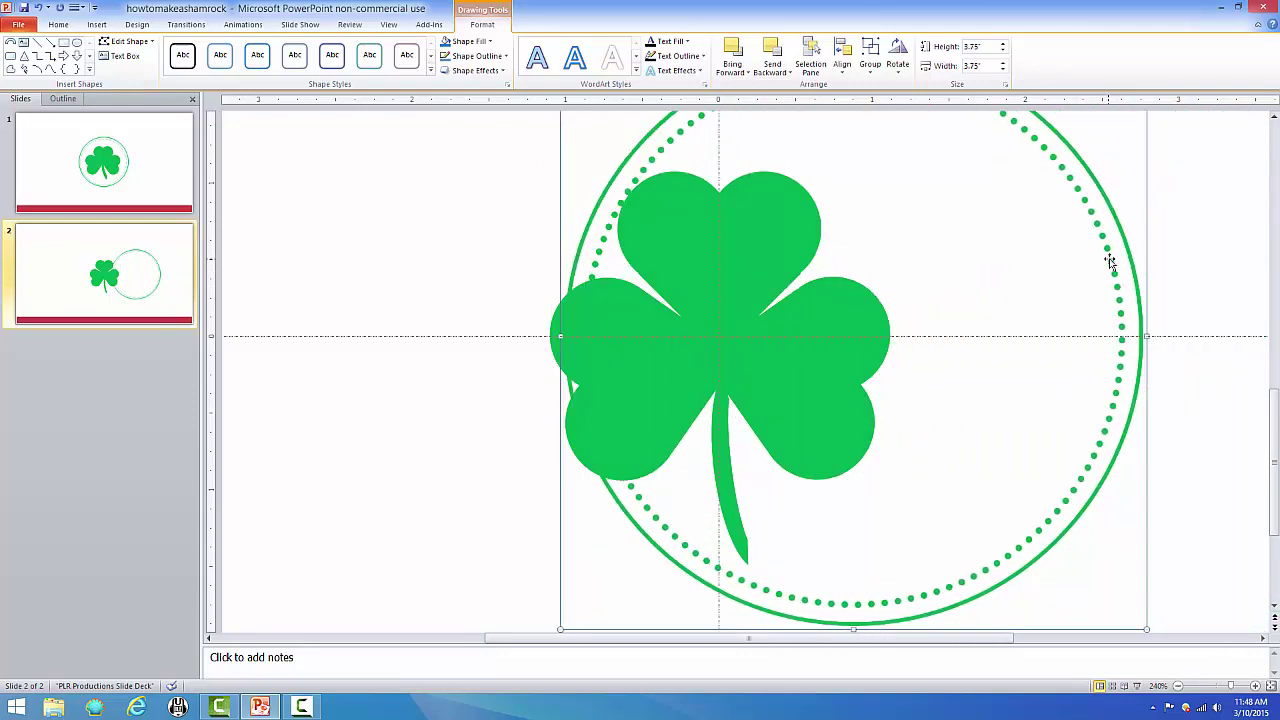
{"action": "key", "text": "Left"}
{"action": "key", "text": "Left"}
{"action": "key", "text": "Left"}
{"action": "key", "text": "Left"}
{"action": "key", "text": "Left"}
{"action": "key", "text": "Left"}
{"action": "key", "text": "Left"}
{"action": "key", "text": "Left"}
{"action": "key", "text": "Left"}
{"action": "key", "text": "Left"}
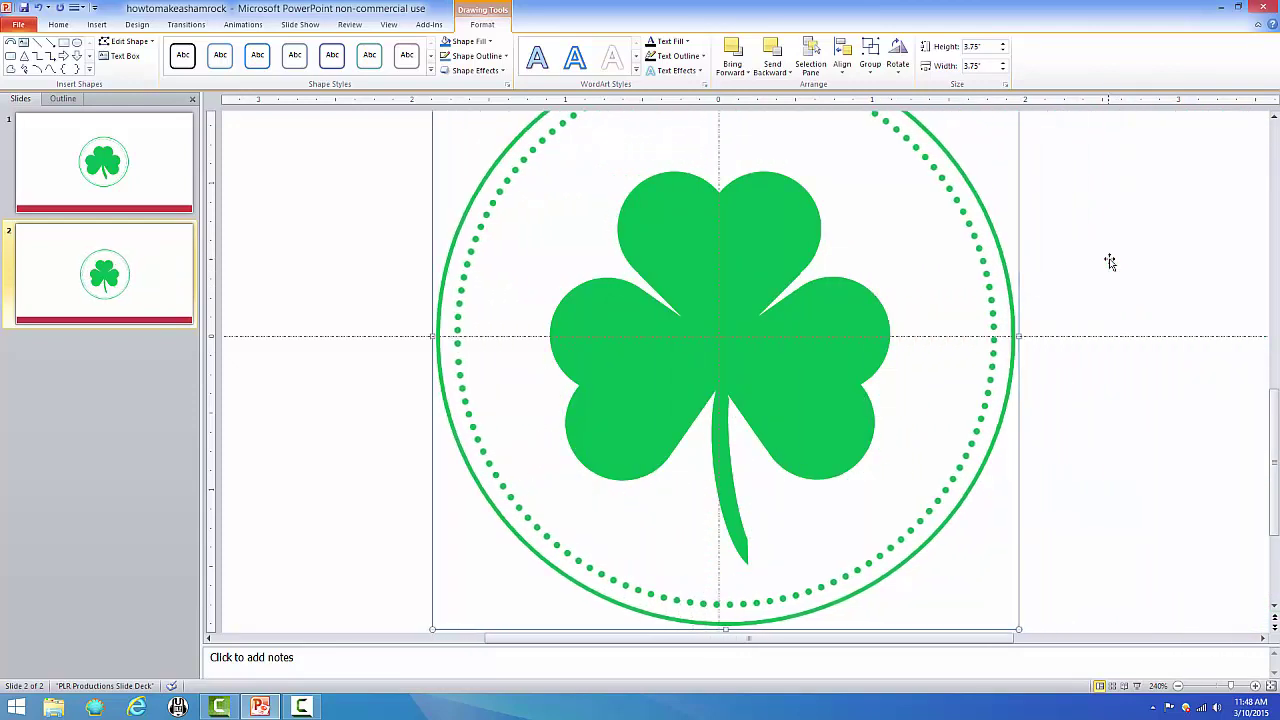
Shrink the circular border proportionally to about 3.3" by 3.3" and nudge it left until it is centred on the vertical guide
{"action": "left_click", "coordinate": [1178, 686]}
{"action": "left_click", "coordinate": [1178, 686]}
{"action": "left_click", "coordinate": [1178, 686]}
{"action": "left_click", "coordinate": [1178, 686]}
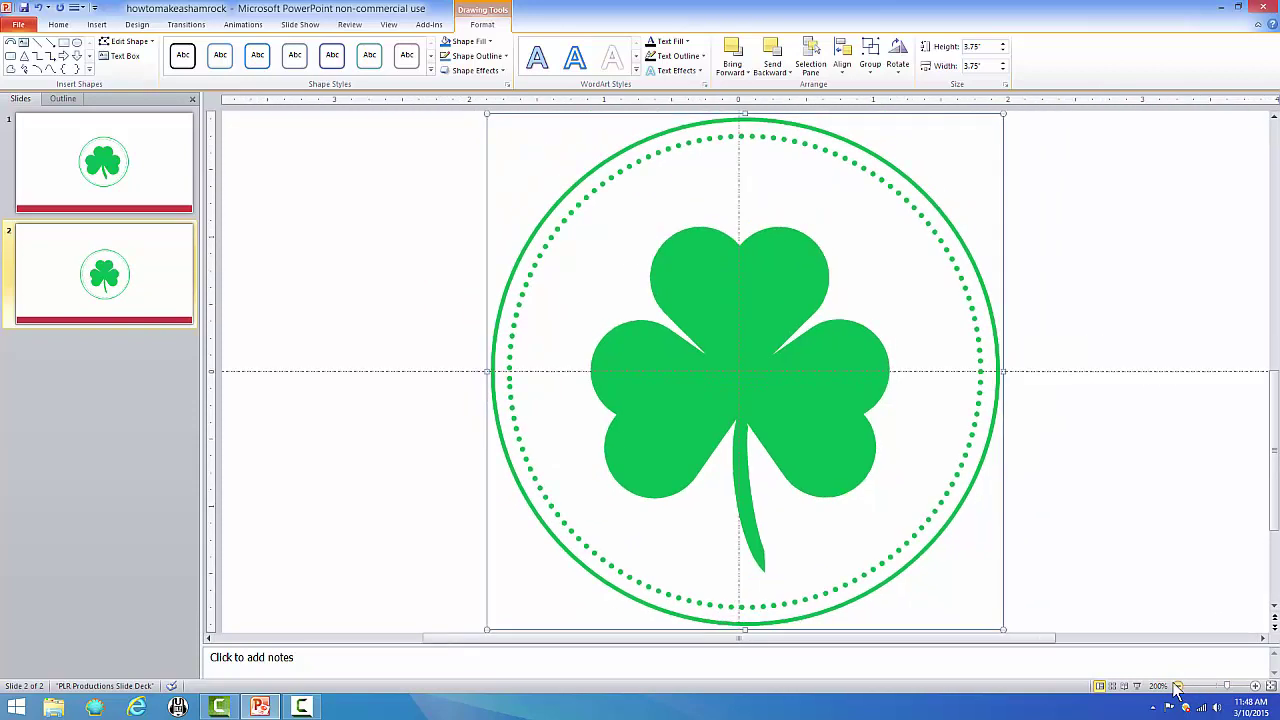
{"action": "left_click", "coordinate": [1178, 686]}
{"action": "left_click", "coordinate": [1178, 686]}
{"action": "left_click", "coordinate": [1178, 686]}
{"action": "left_click", "coordinate": [1178, 686]}
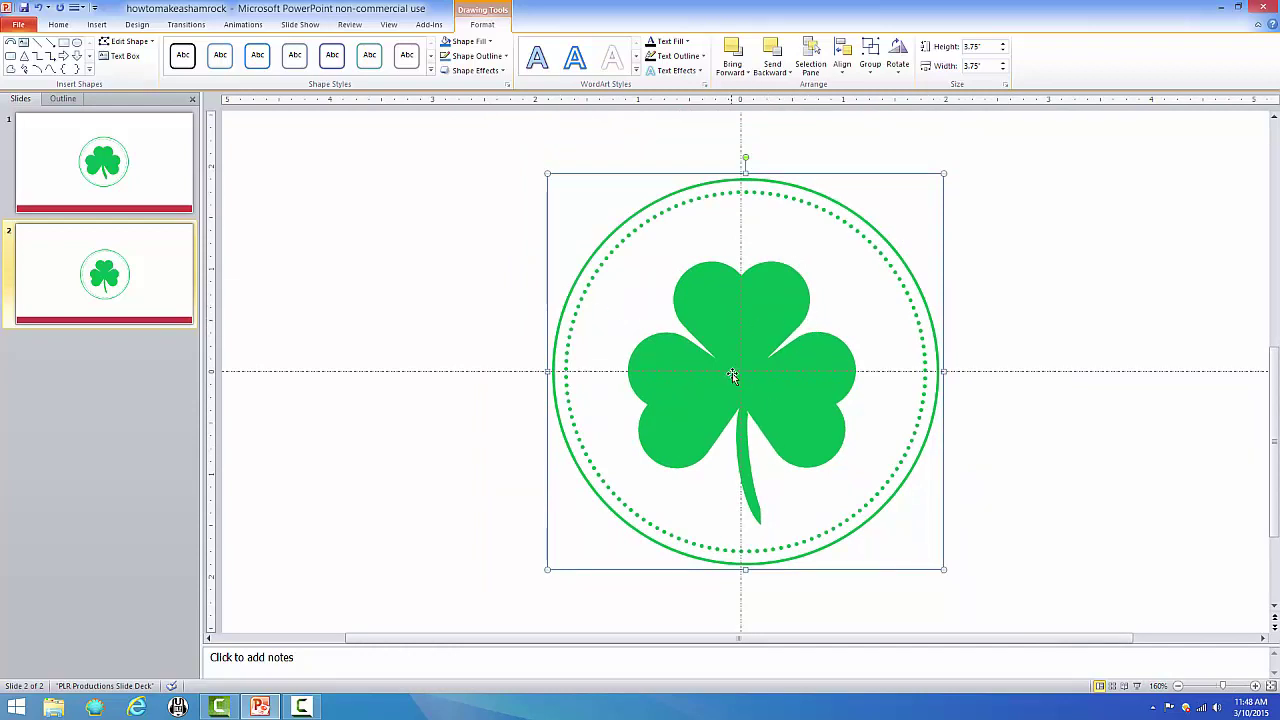
{"action": "left_click", "coordinate": [548, 174]}
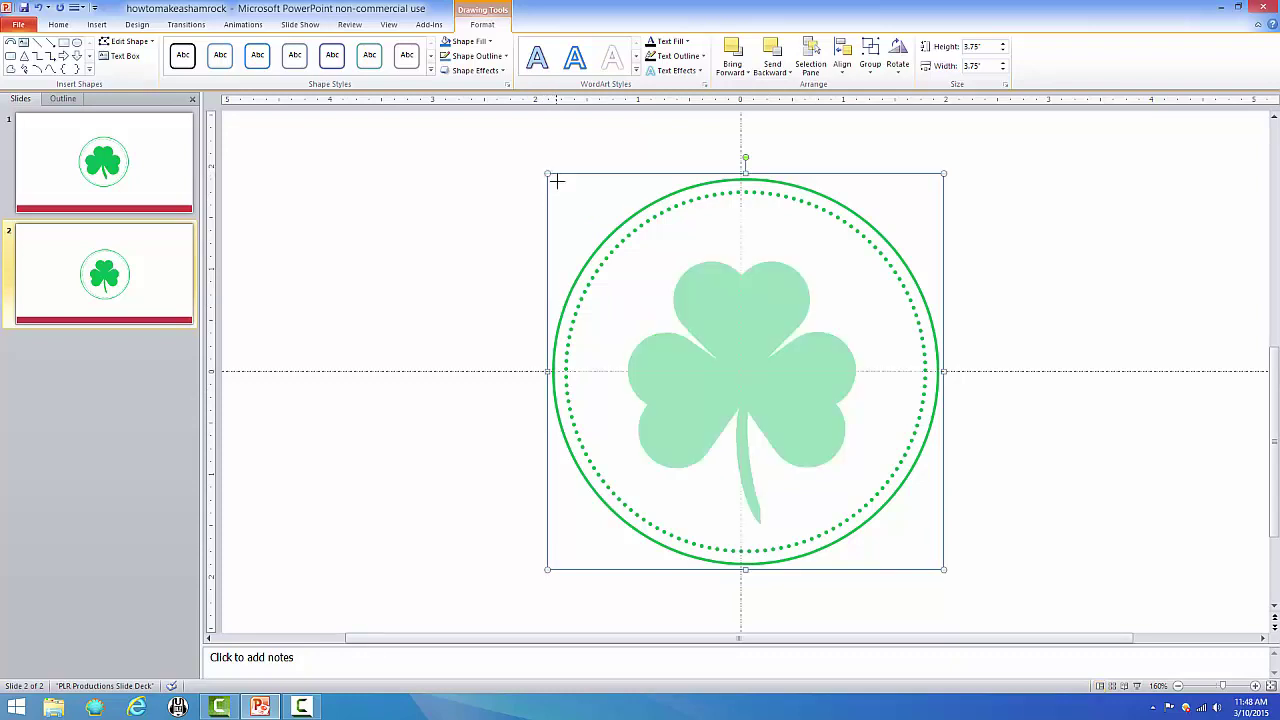
{"action": "left_click_drag", "start_coordinate": [548, 173], "coordinate": [582, 209]}
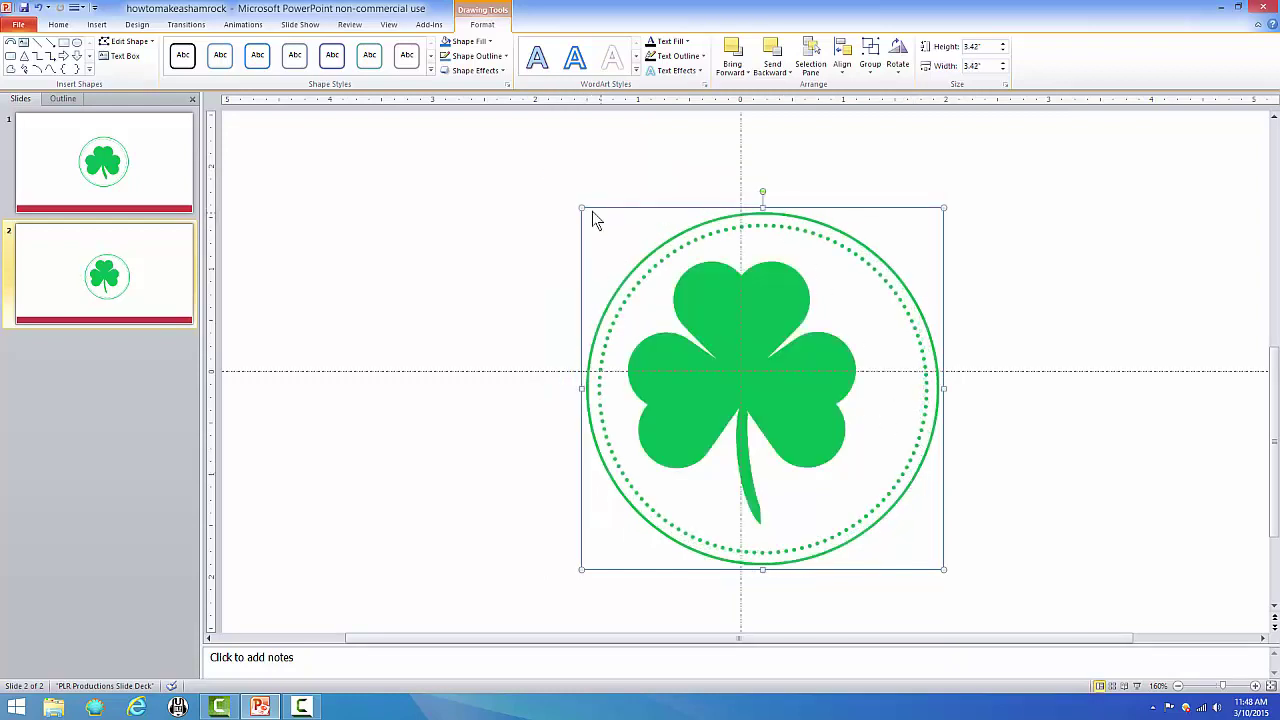
{"action": "left_click_drag", "start_coordinate": [581, 207], "coordinate": [593, 219]}
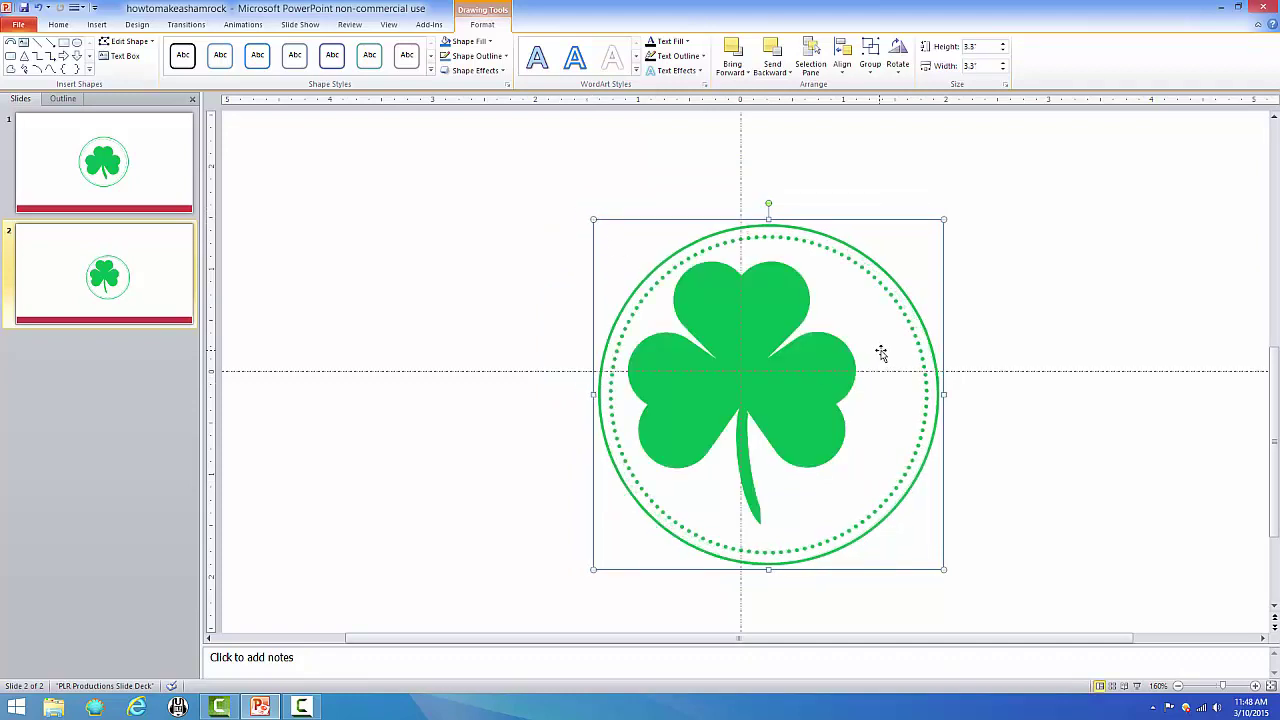
{"action": "key", "text": "Left"}
{"action": "key", "text": "Left"}
{"action": "key", "text": "Left"}
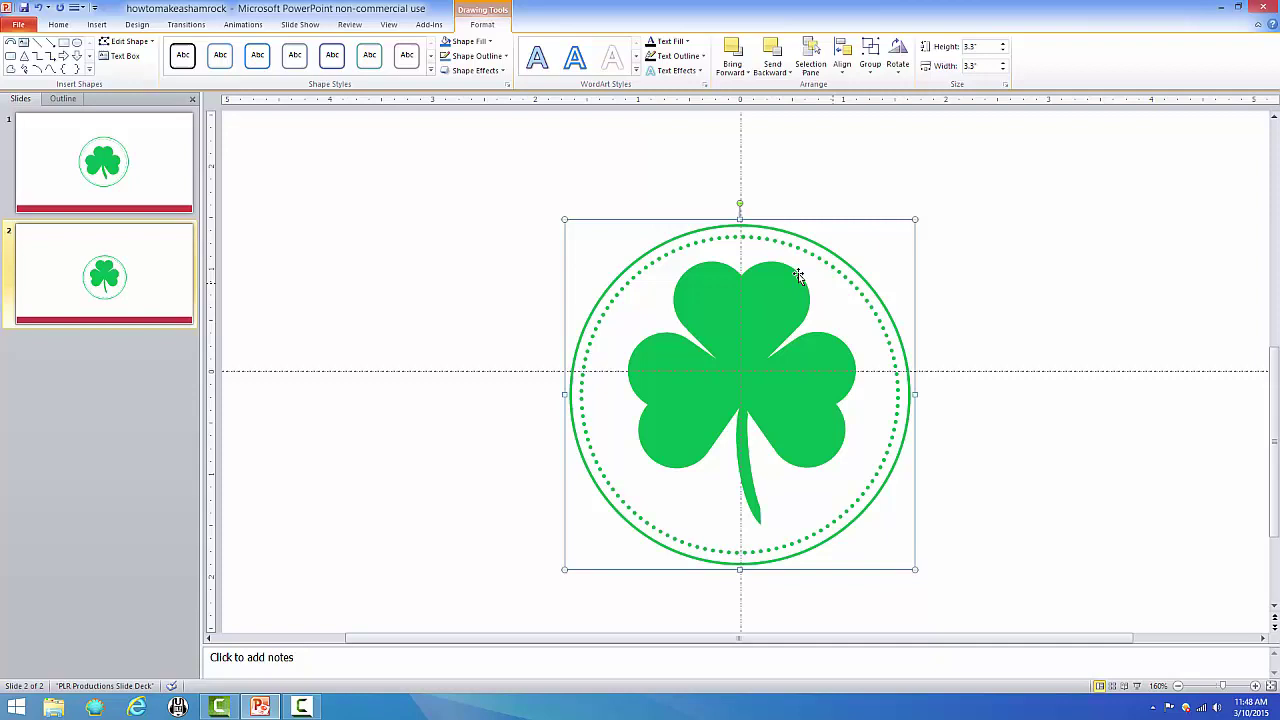
Align the shamrock and the circular border to each other by both center and middle
{"action": "mouse_move", "coordinate": [531, 181]}
{"action": "left_mouse_down"}
{"action": "mouse_move", "coordinate": [551, 257]}
{"action": "mouse_move", "coordinate": [1005, 643]}
{"action": "mouse_move", "coordinate": [1048, 650]}
{"action": "left_mouse_up"}
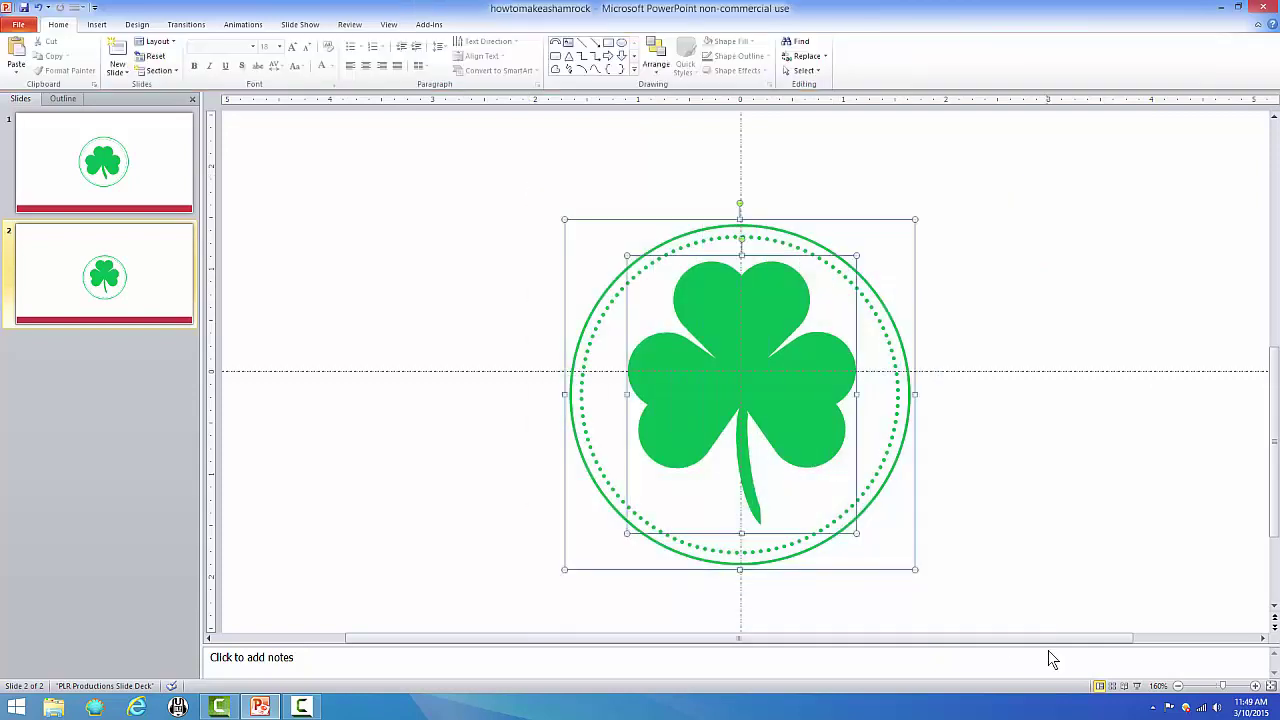
{"action": "left_click", "coordinate": [486, 26]}
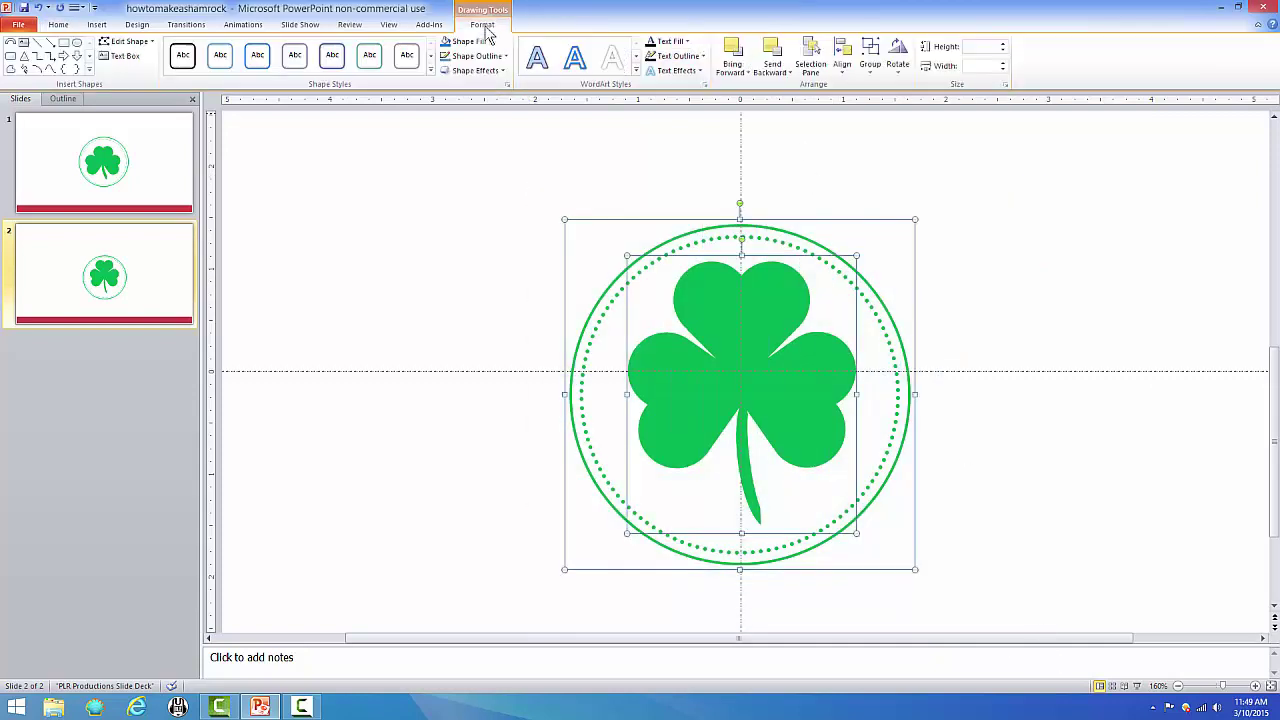
{"action": "left_click", "coordinate": [845, 70]}
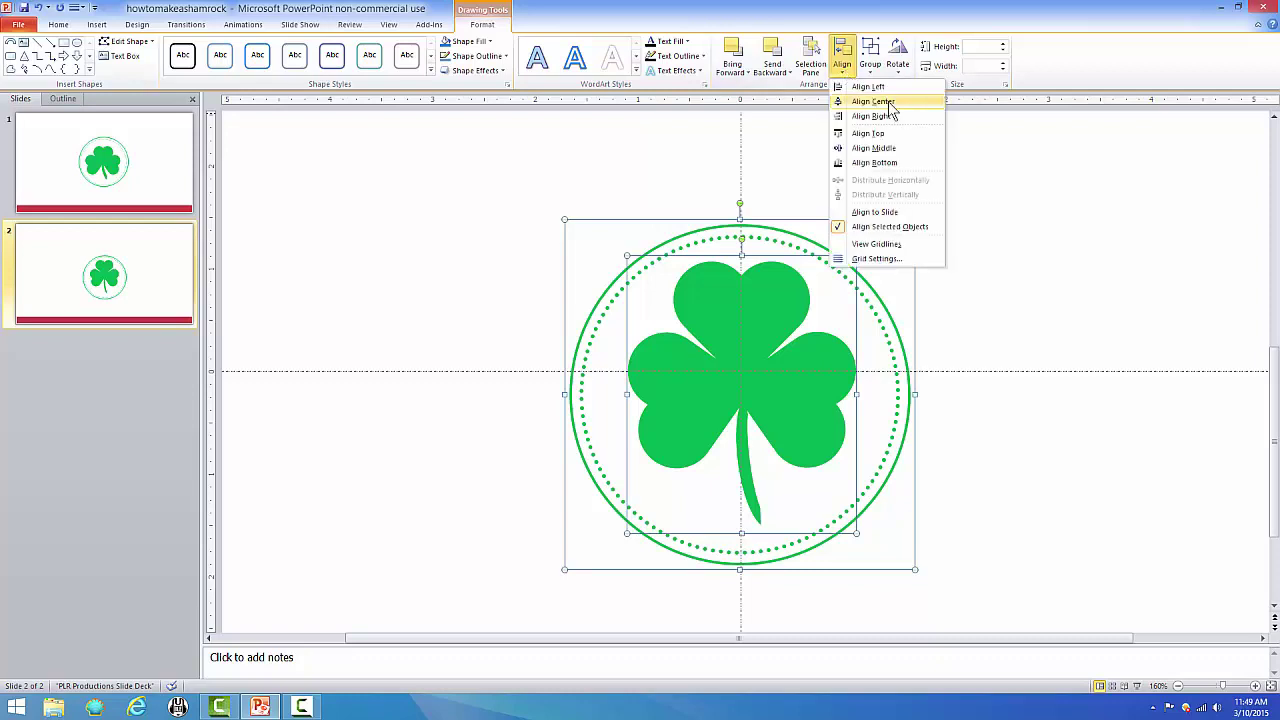
{"action": "left_click", "coordinate": [843, 68]}
{"action": "left_click", "coordinate": [843, 68]}
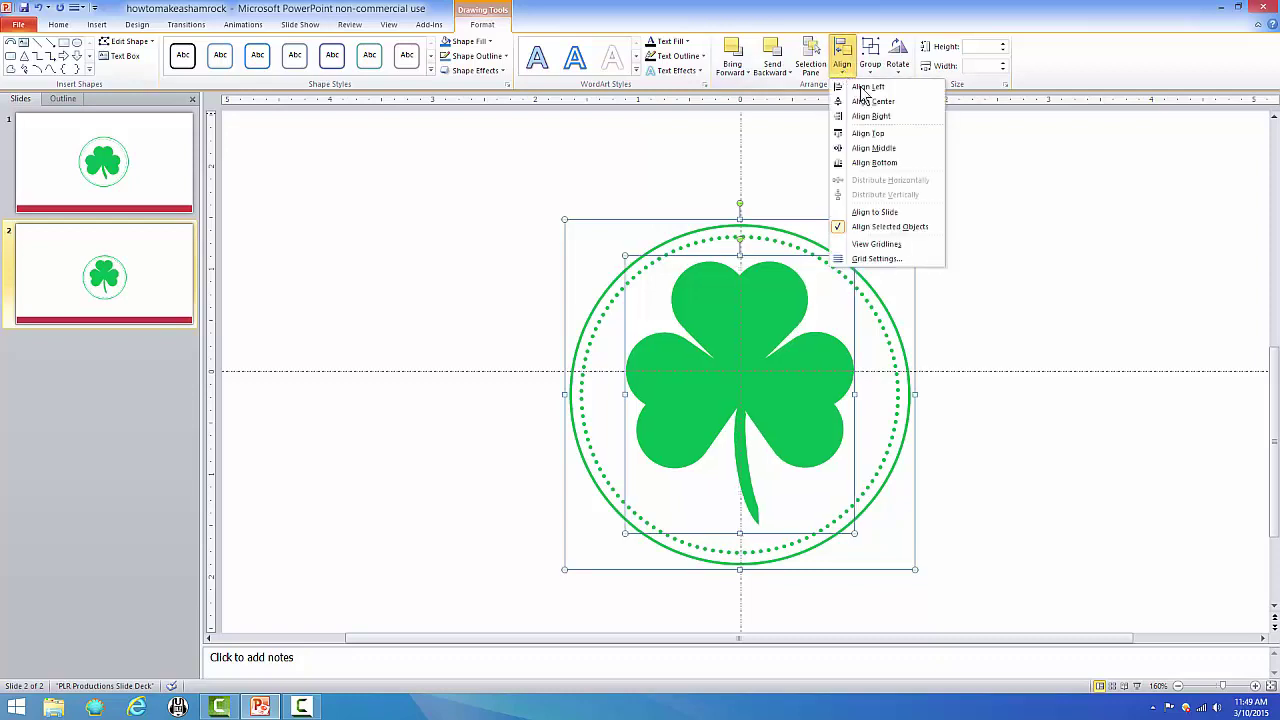
{"action": "left_click", "coordinate": [916, 148]}
{"action": "left_click", "coordinate": [966, 283]}
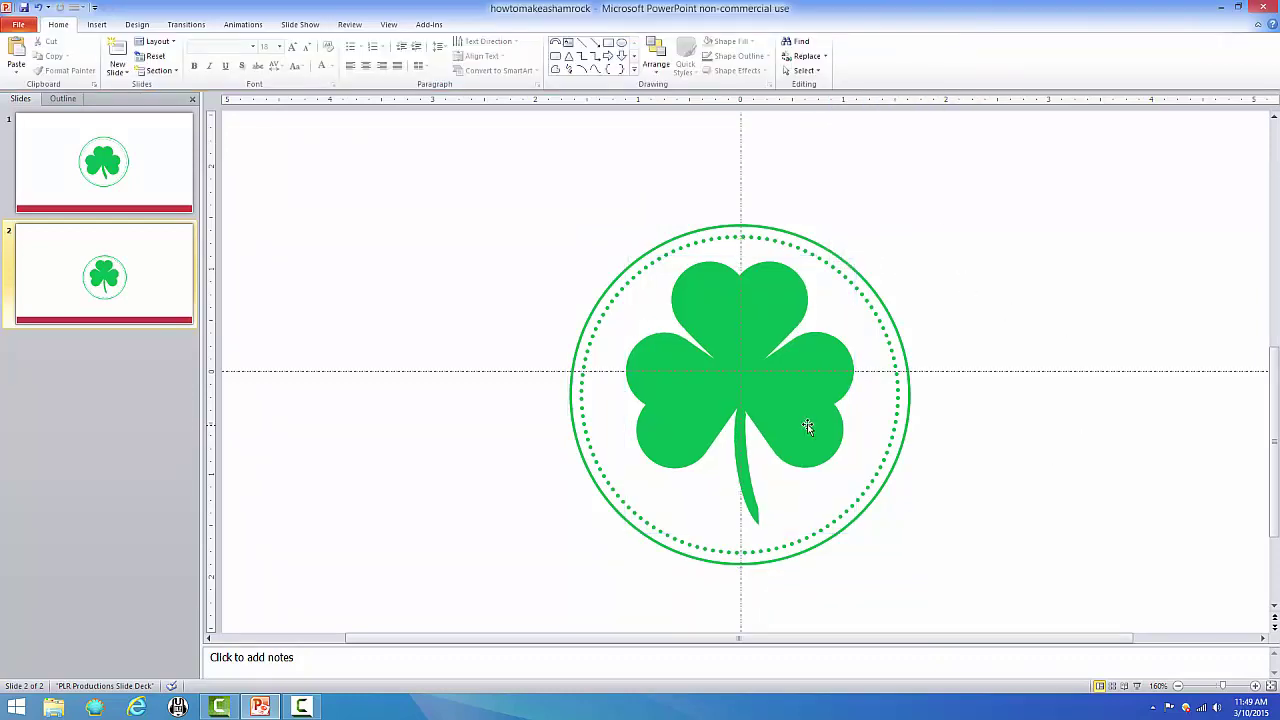
Nudge the shamrock slightly down inside the circular border
{"action": "left_click", "coordinate": [772, 382]}
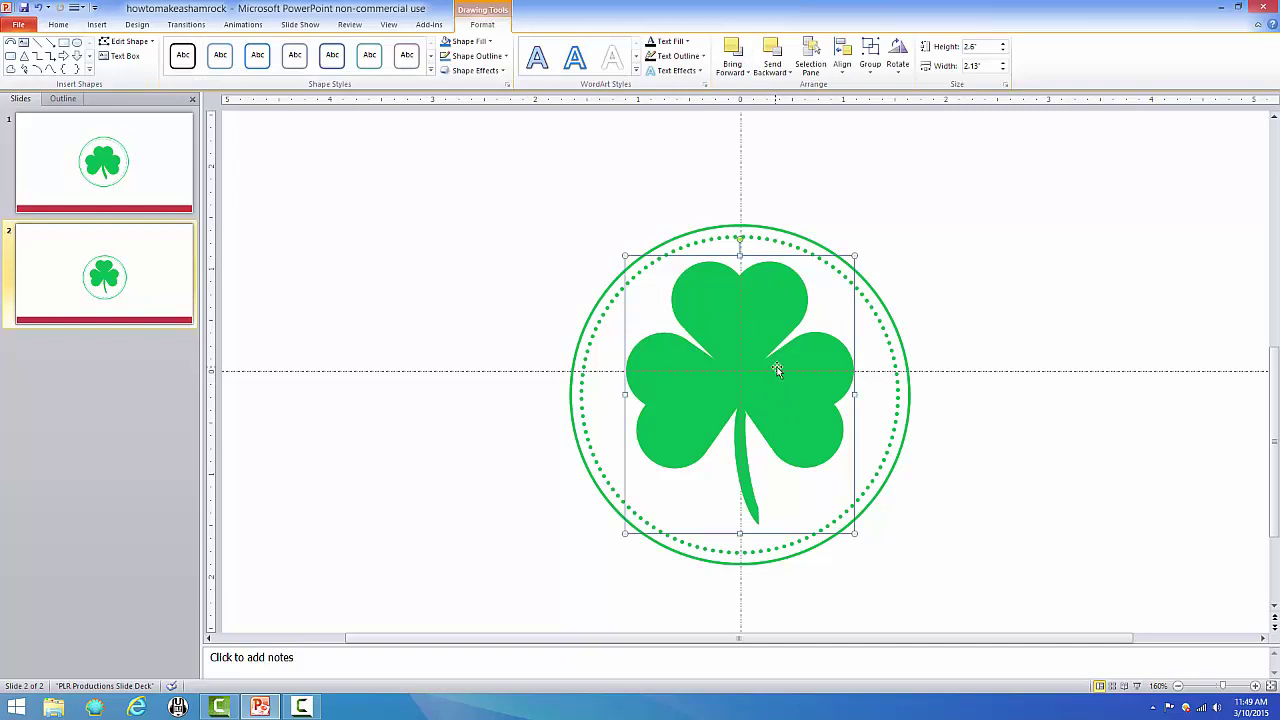
{"action": "key", "text": "Down"}
{"action": "left_click", "coordinate": [1006, 314]}
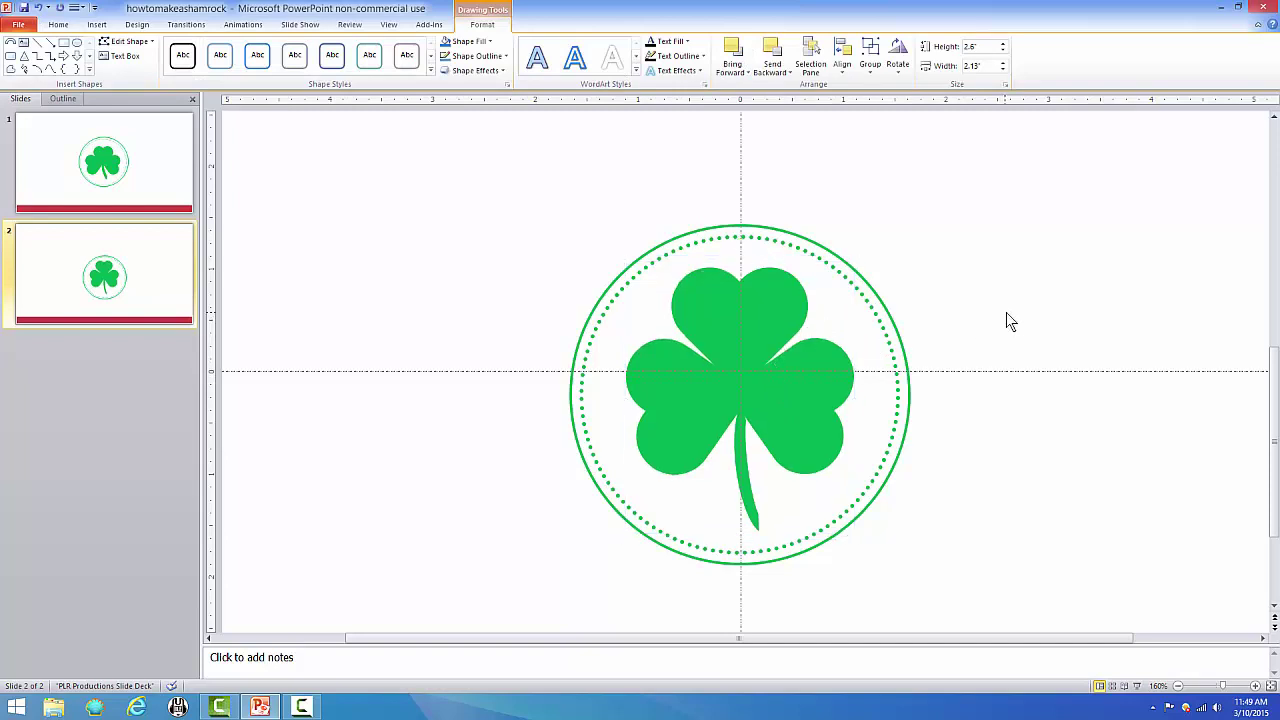
Group the shamrock and its circular border into one badge object
{"action": "left_click_drag", "start_coordinate": [499, 193], "coordinate": [1044, 623]}
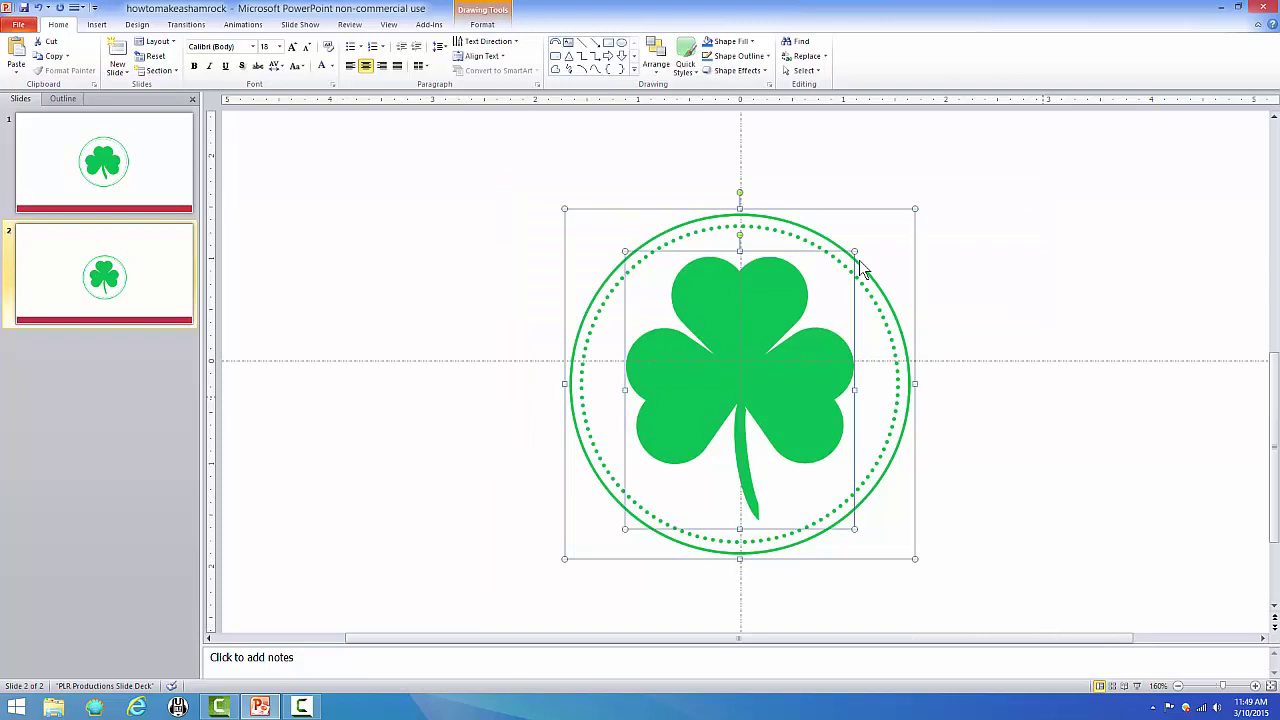
{"action": "left_click", "coordinate": [482, 24]}
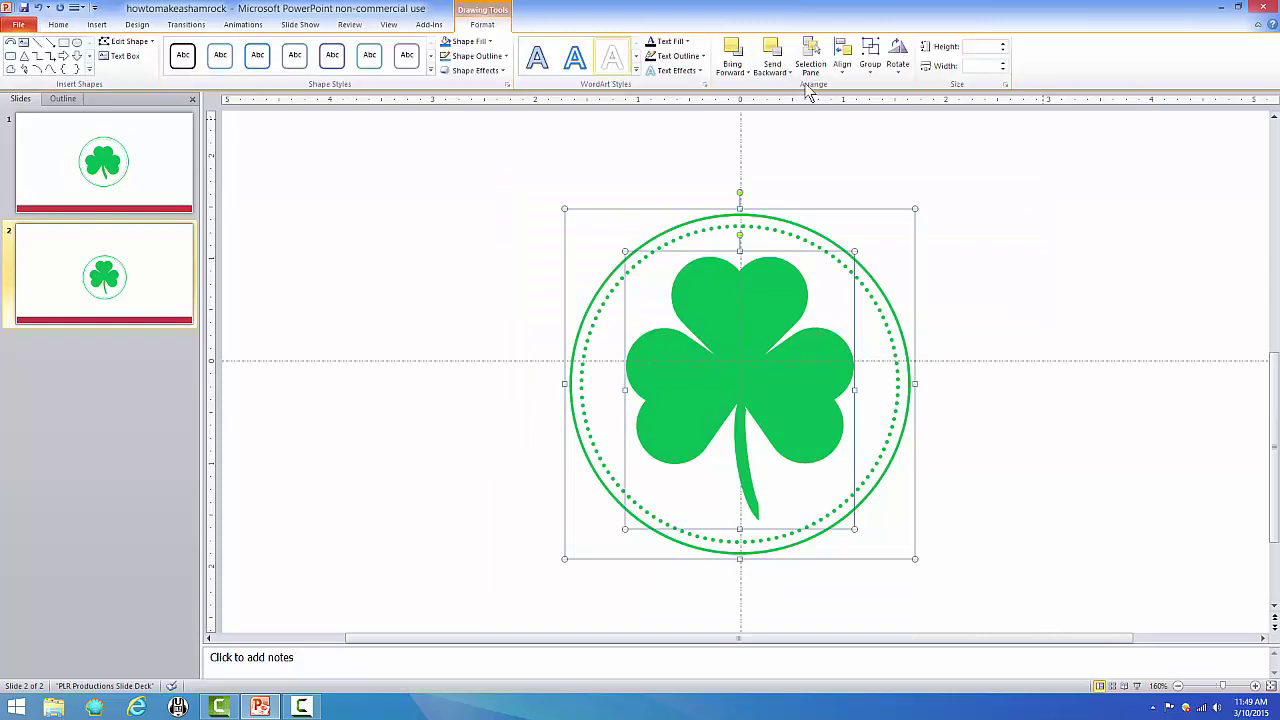
{"action": "left_click", "coordinate": [871, 66]}
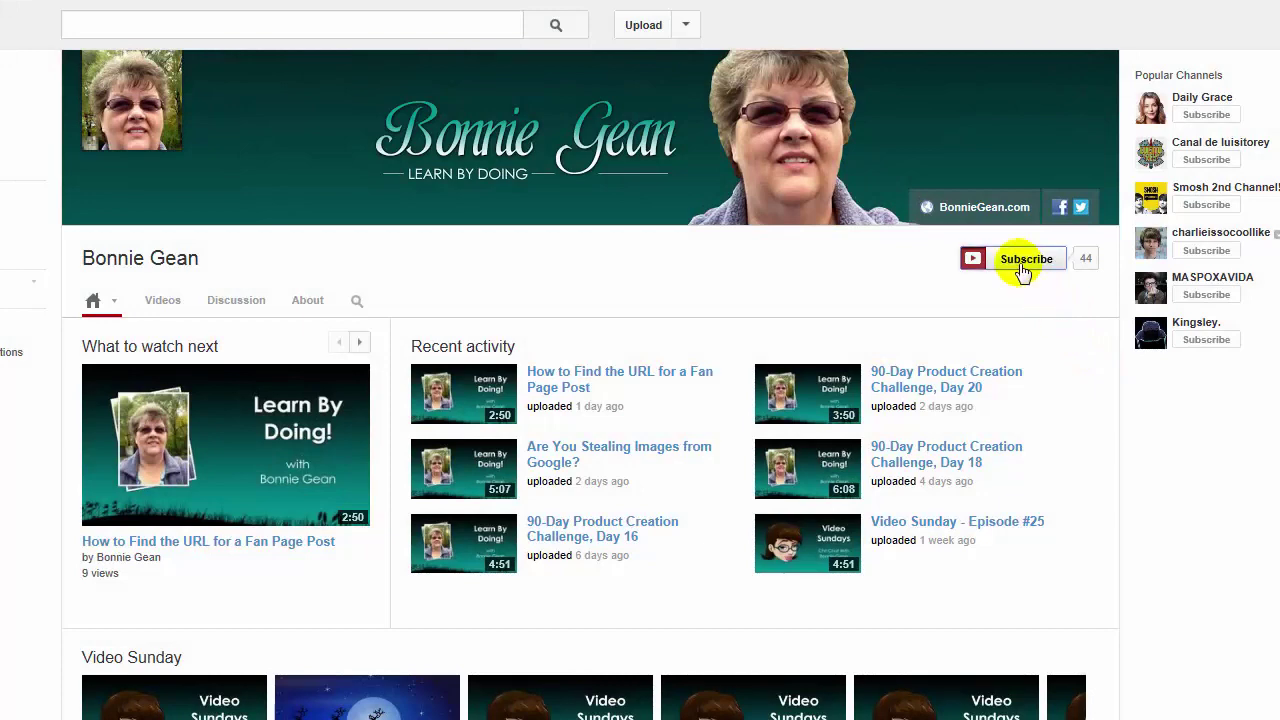
On the YouTube channel page, subscribe to the channel and save the subscription preferences with email for new uploads enabled
{"action": "left_click", "coordinate": [1020, 270]}
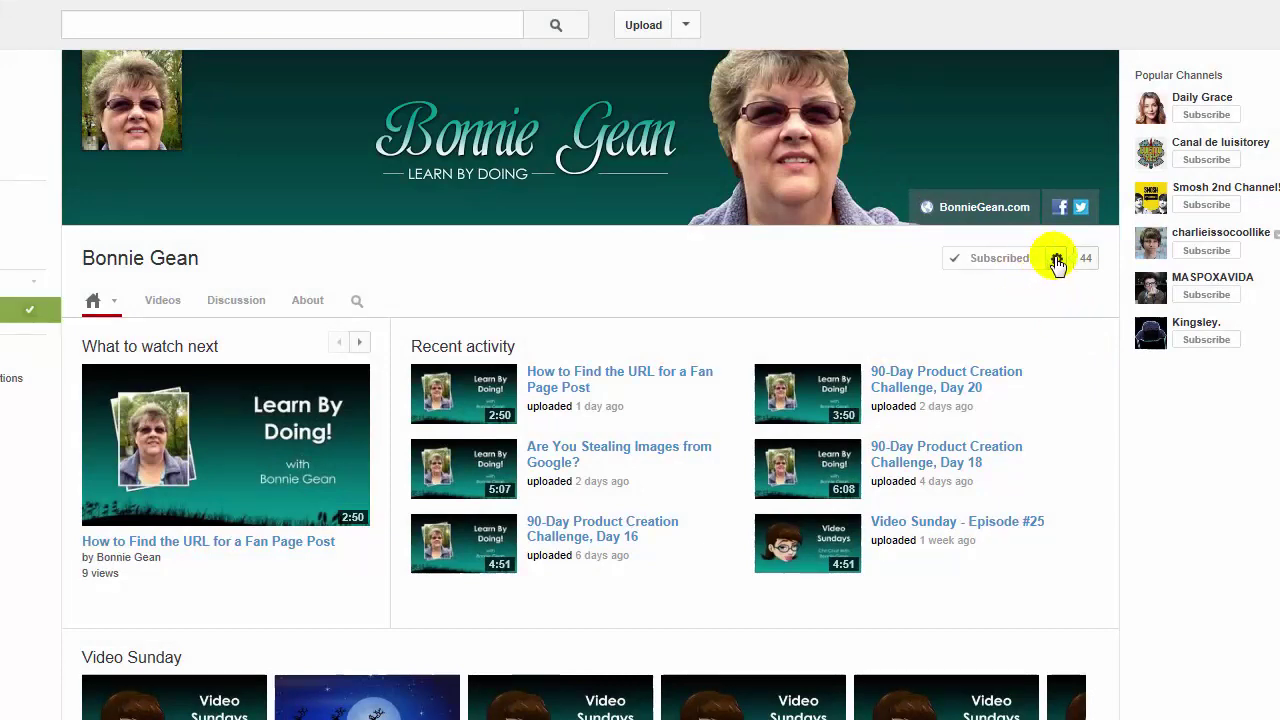
{"action": "left_click", "coordinate": [1057, 260]}
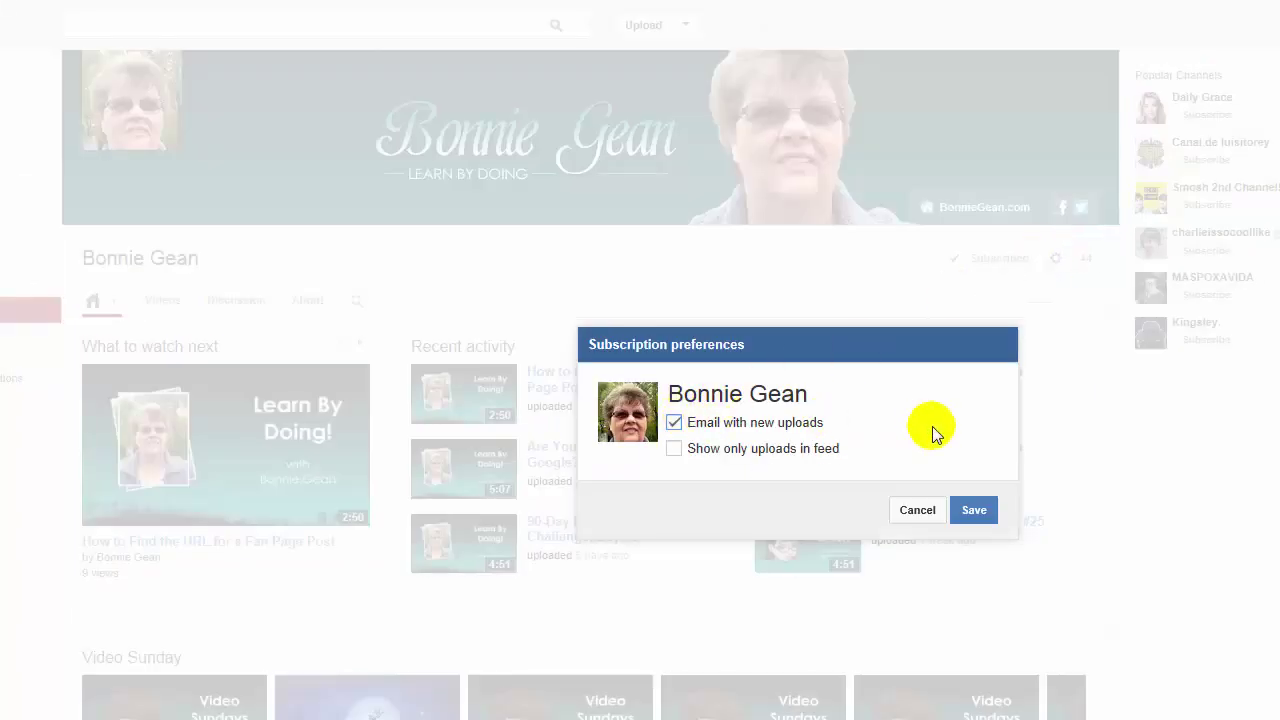
{"action": "left_click", "coordinate": [975, 512]}
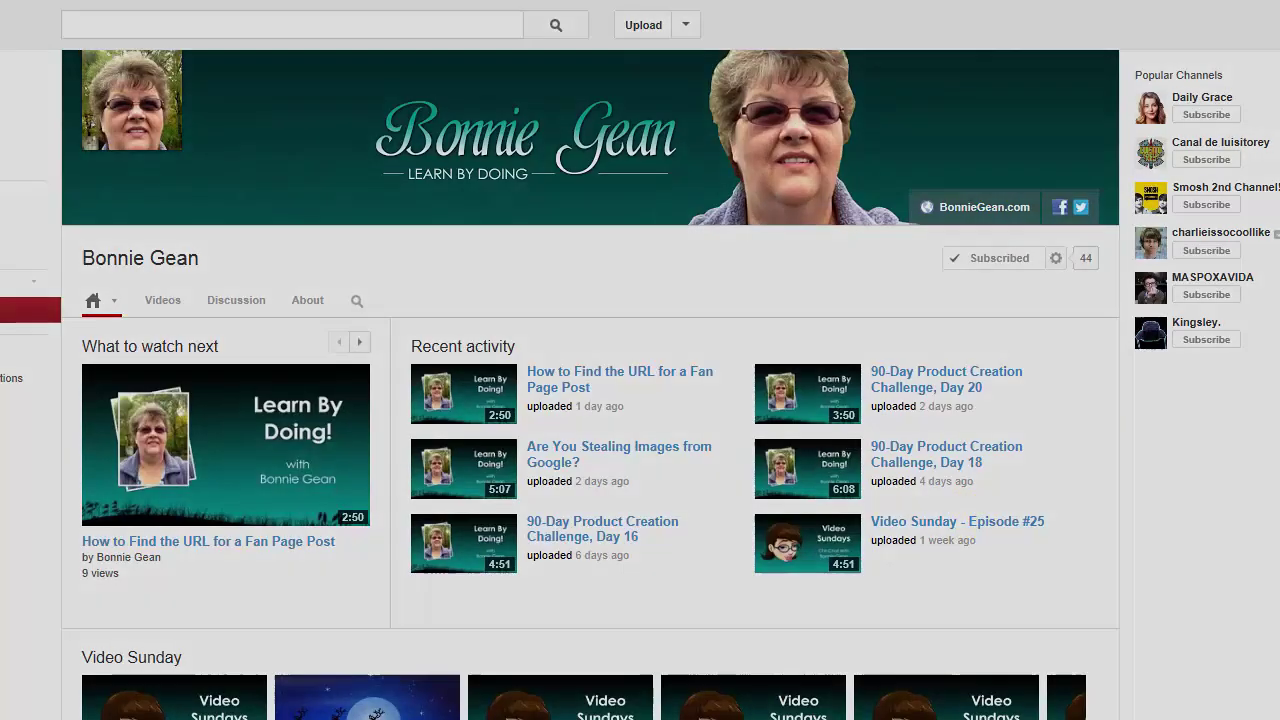